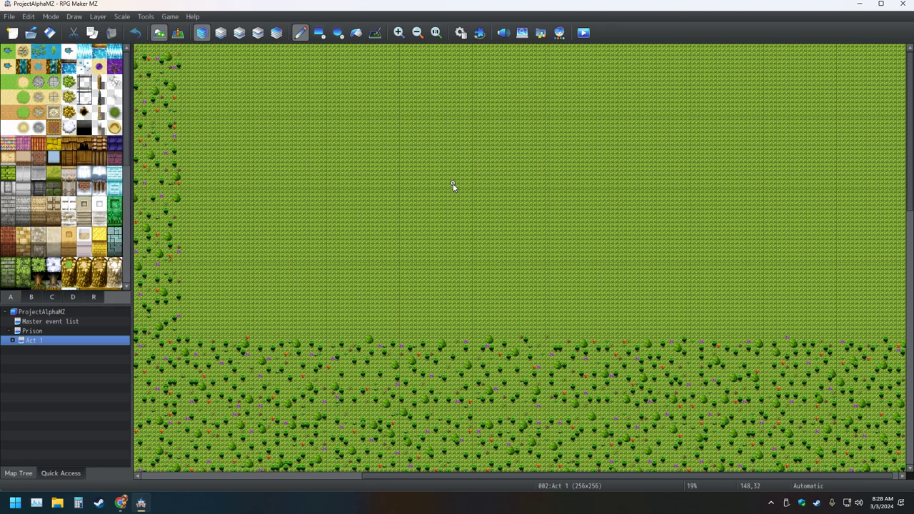
- Examine the overall Act 1 map layout and the open grass area in its northeast part
{"action": "left_click", "coordinate": [418, 33]}
{"action": "left_click", "coordinate": [418, 33]}
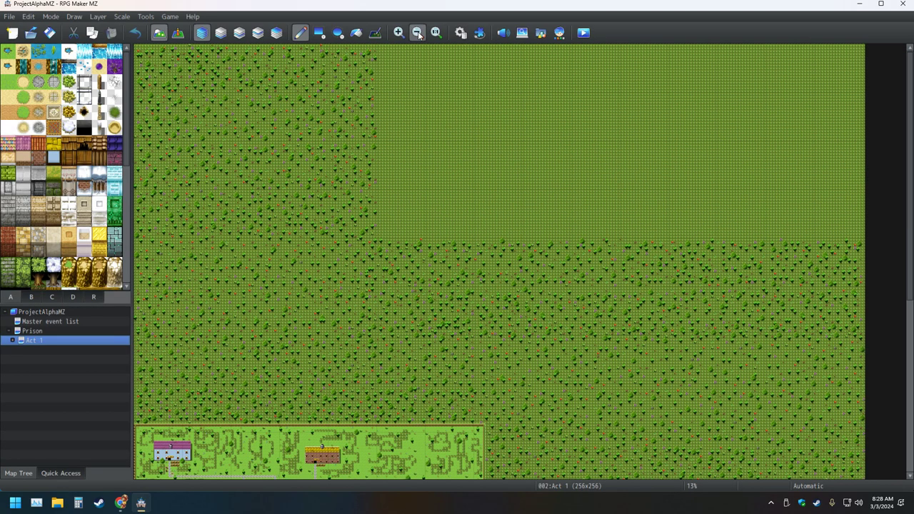
{"action": "left_click", "coordinate": [418, 33]}
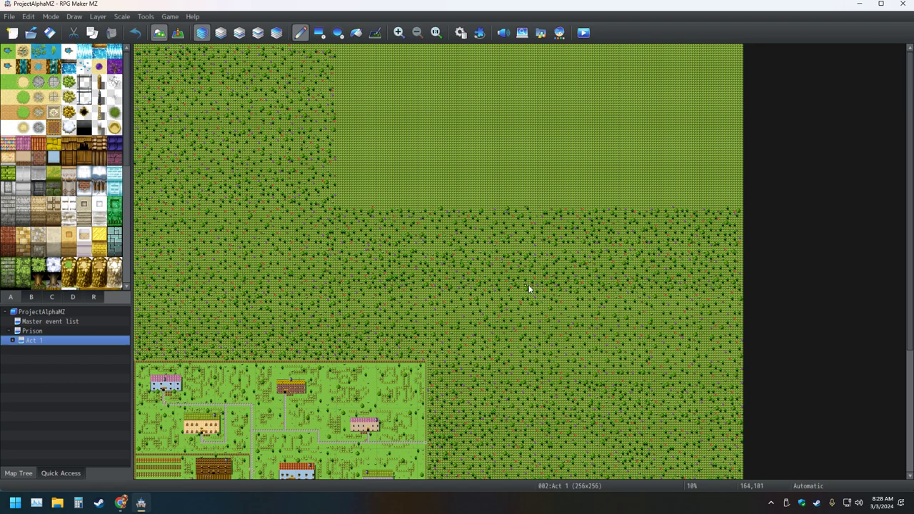
{"action": "scroll", "coordinate": [520, 284], "scroll_direction": "down", "scroll_amount": 5}
{"action": "scroll", "coordinate": [538, 269], "scroll_direction": "up", "scroll_amount": 5}
{"action": "scroll", "coordinate": [510, 139], "scroll_direction": "up", "scroll_amount": 3, "text": "ctrl"}
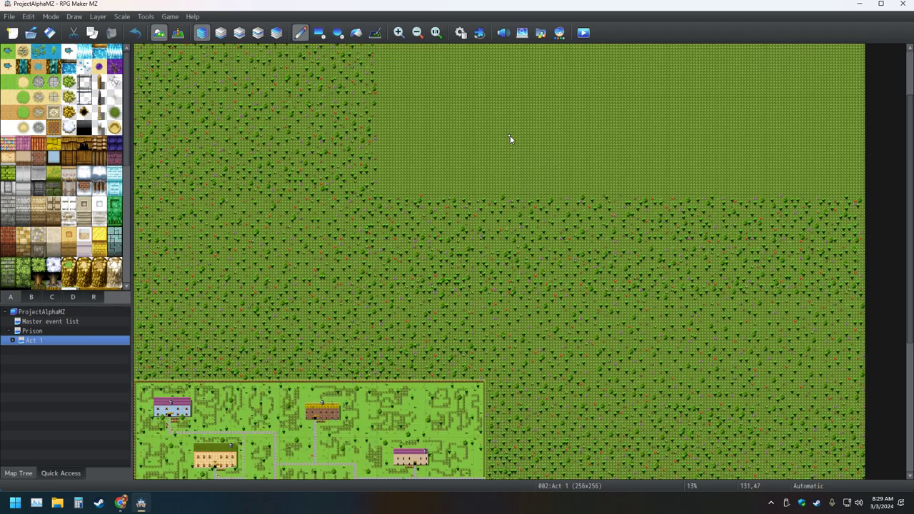
{"action": "middle_click", "coordinate": [509, 135]}
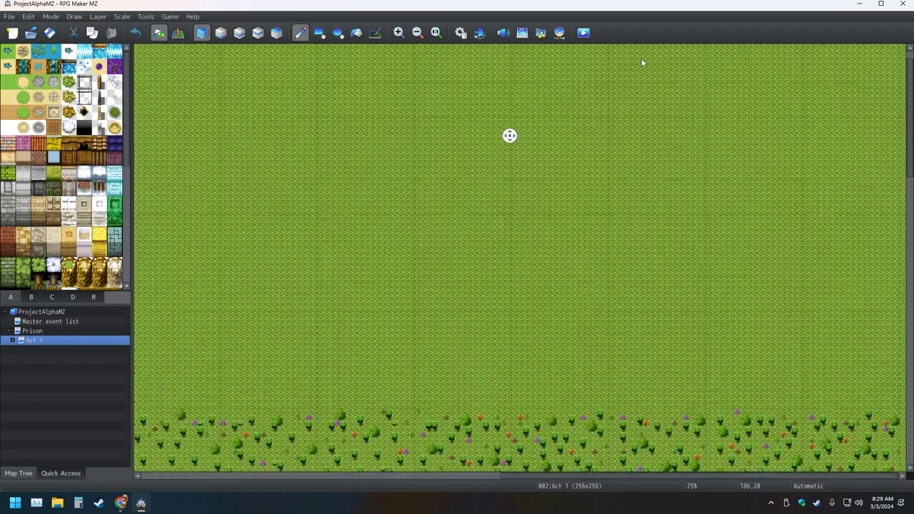
{"action": "middle_click", "coordinate": [662, 53]}
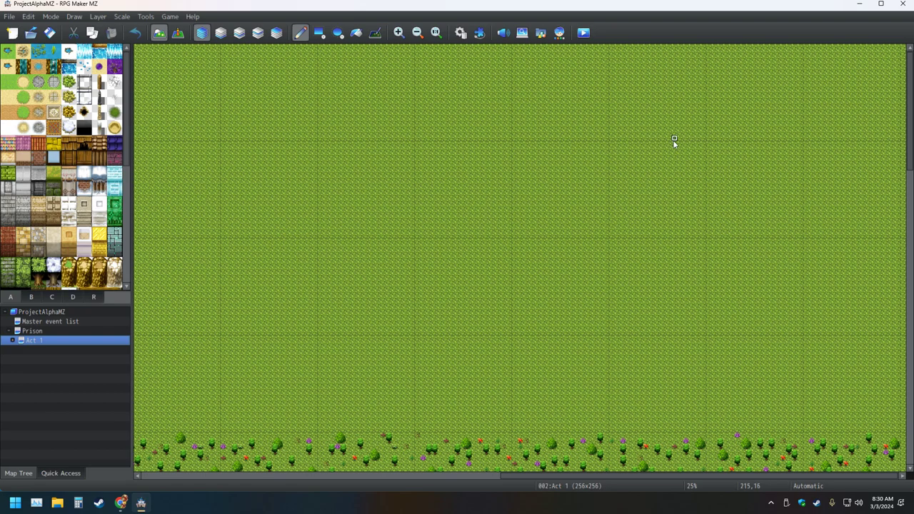
- Try a filled rectangle of the Ledge A (Meadow) cliff wall tile on the open grass and undo it
{"action": "scroll", "coordinate": [93, 259], "scroll_direction": "down", "scroll_amount": 2}
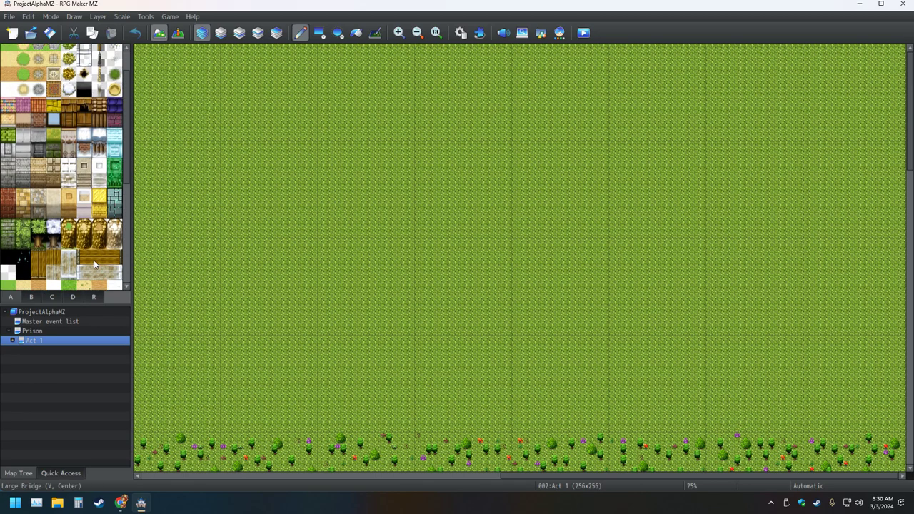
{"action": "left_click", "coordinate": [68, 242]}
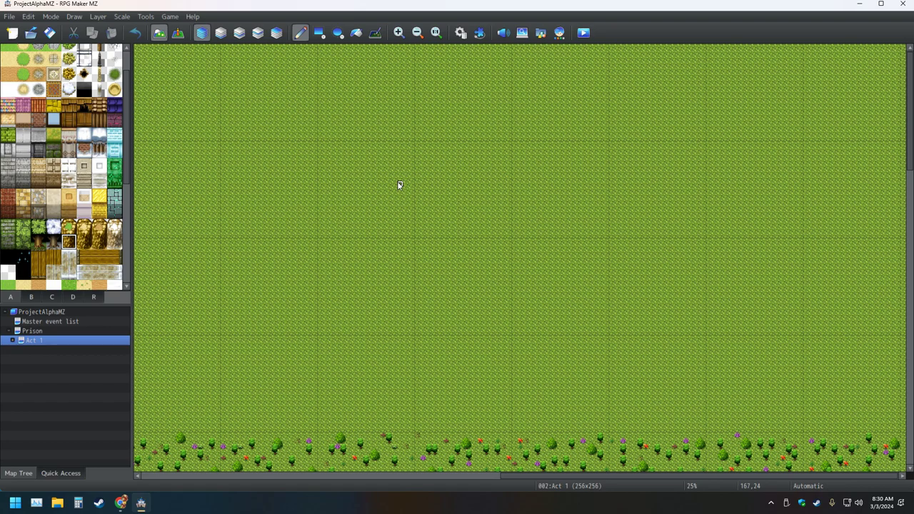
{"action": "left_click", "coordinate": [317, 31]}
{"action": "left_click_drag", "start_coordinate": [320, 167], "coordinate": [365, 207]}
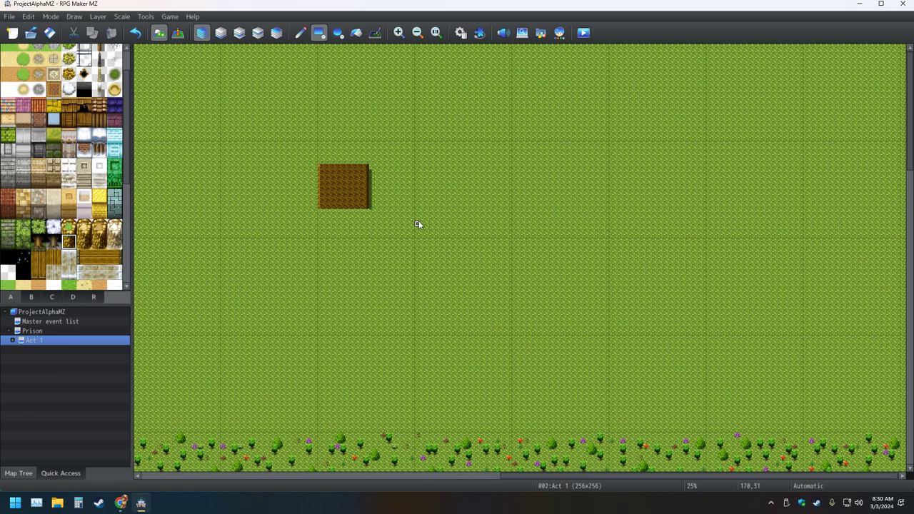
{"action": "left_click", "coordinate": [134, 33]}
- Try two overlapping rectangles of the dark cliff wall tiles below the large grass ledge in tileset A, and undo both
{"action": "scroll", "coordinate": [88, 262], "scroll_direction": "down", "scroll_amount": 10}
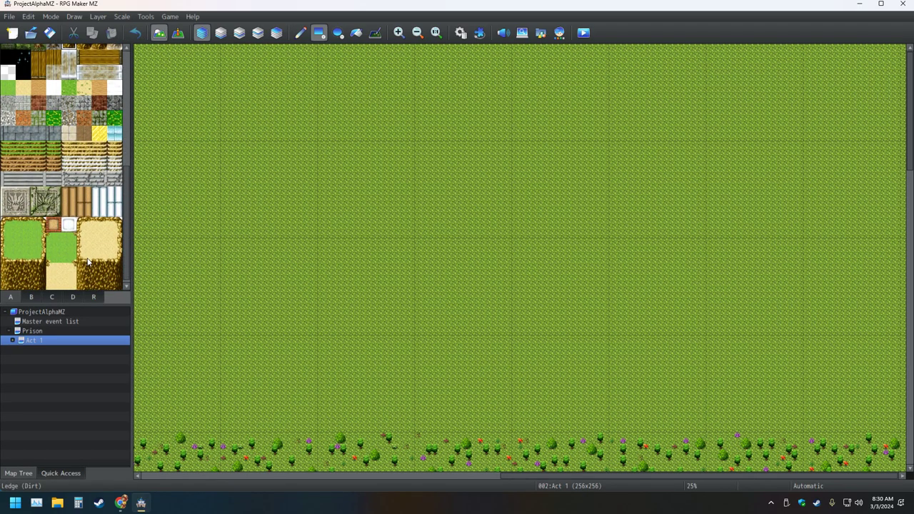
{"action": "scroll", "coordinate": [88, 263], "scroll_direction": "up", "scroll_amount": 3}
{"action": "scroll", "coordinate": [88, 263], "scroll_direction": "down", "scroll_amount": 3}
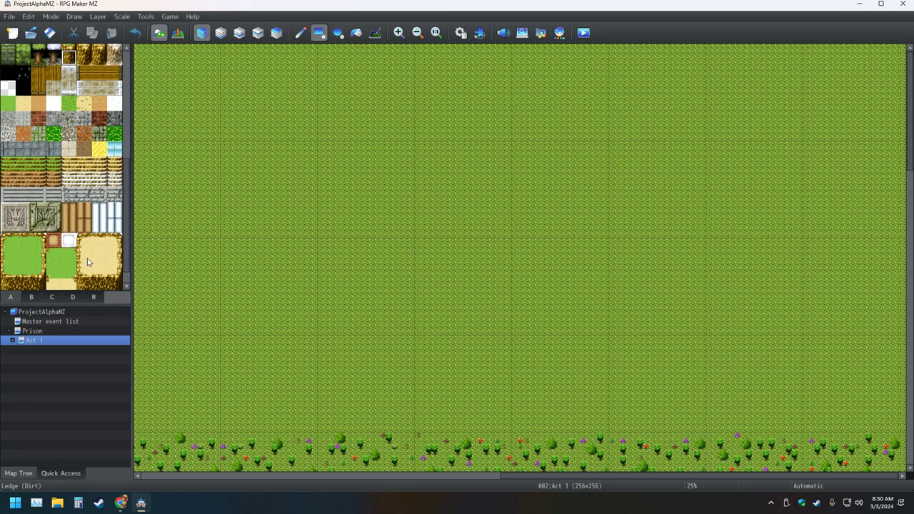
{"action": "left_click", "coordinate": [23, 283]}
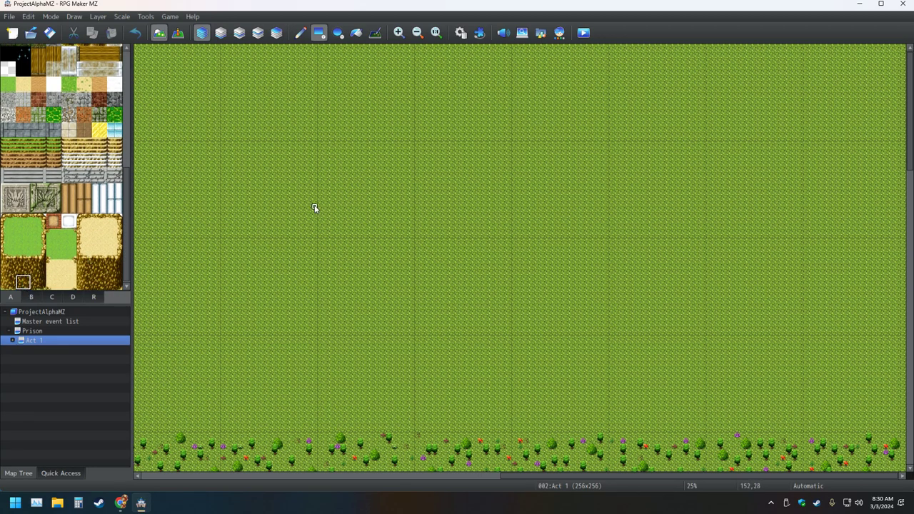
{"action": "left_click_drag", "start_coordinate": [304, 207], "coordinate": [353, 240]}
{"action": "left_click", "coordinate": [38, 281]}
{"action": "left_click_drag", "start_coordinate": [307, 211], "coordinate": [359, 240]}
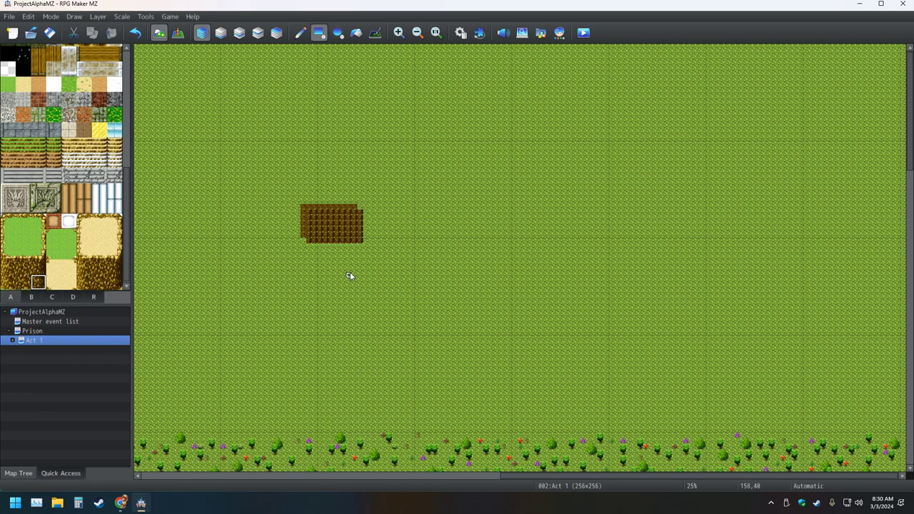
{"action": "key", "text": "ctrl+z"}
{"action": "key", "text": "ctrl+z"}
- Save the project
{"action": "scroll", "coordinate": [60, 223], "scroll_direction": "up", "scroll_amount": 3}
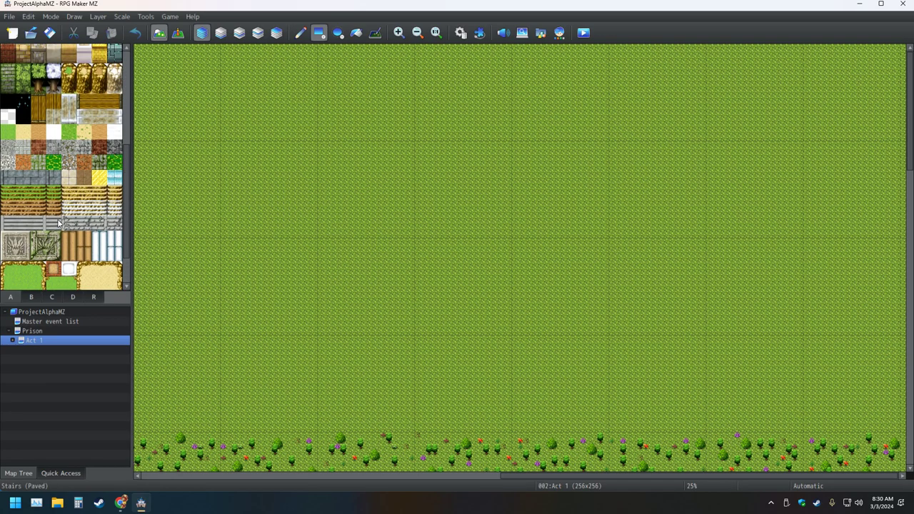
{"action": "scroll", "coordinate": [59, 224], "scroll_direction": "down", "scroll_amount": 3}
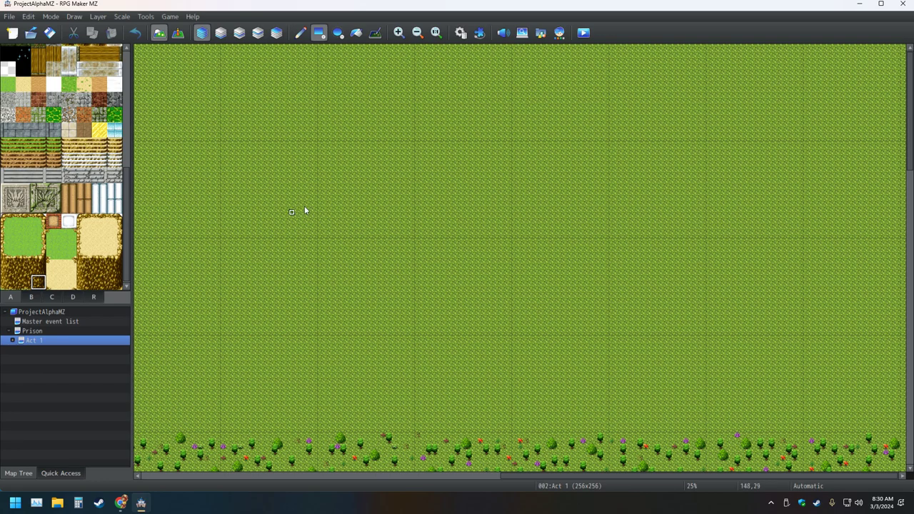
{"action": "scroll", "coordinate": [84, 213], "scroll_direction": "up", "scroll_amount": 5}
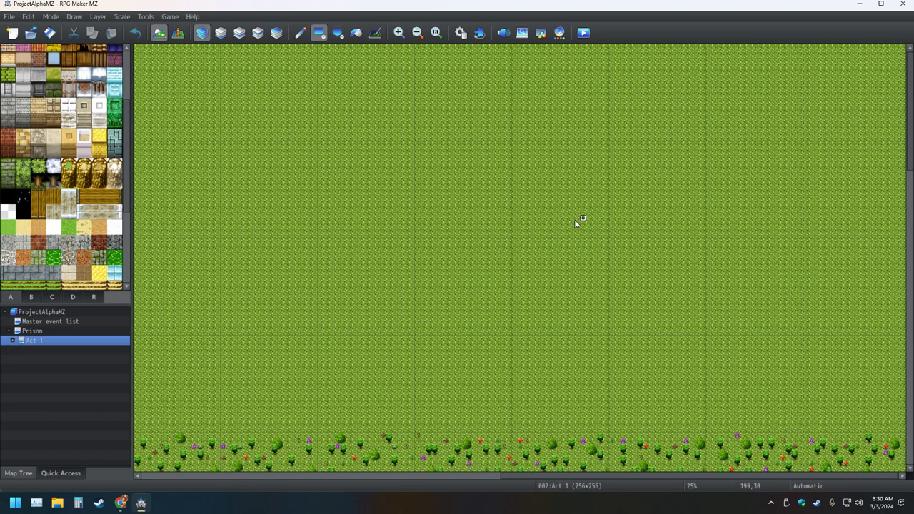
{"action": "scroll", "coordinate": [503, 218], "scroll_direction": "down", "scroll_amount": 3}
{"action": "scroll", "coordinate": [503, 219], "scroll_direction": "up", "scroll_amount": 3}
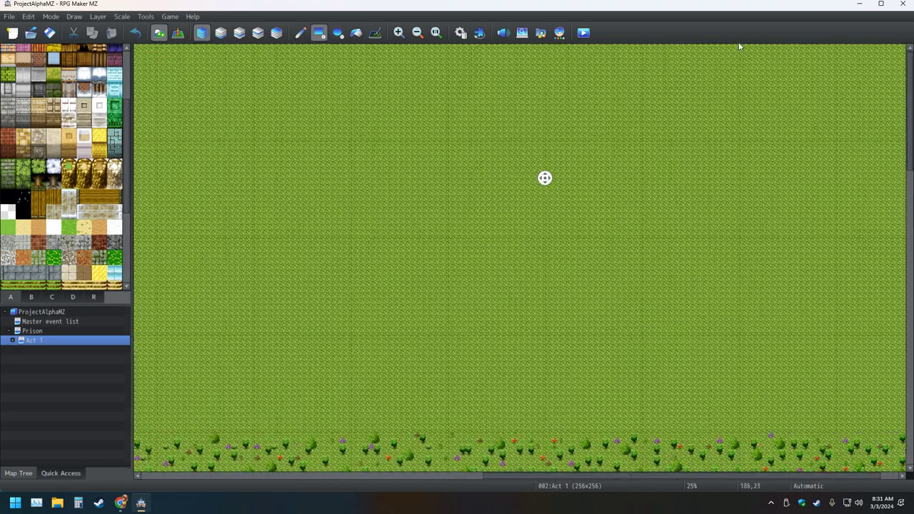
{"action": "left_click", "coordinate": [49, 32]}
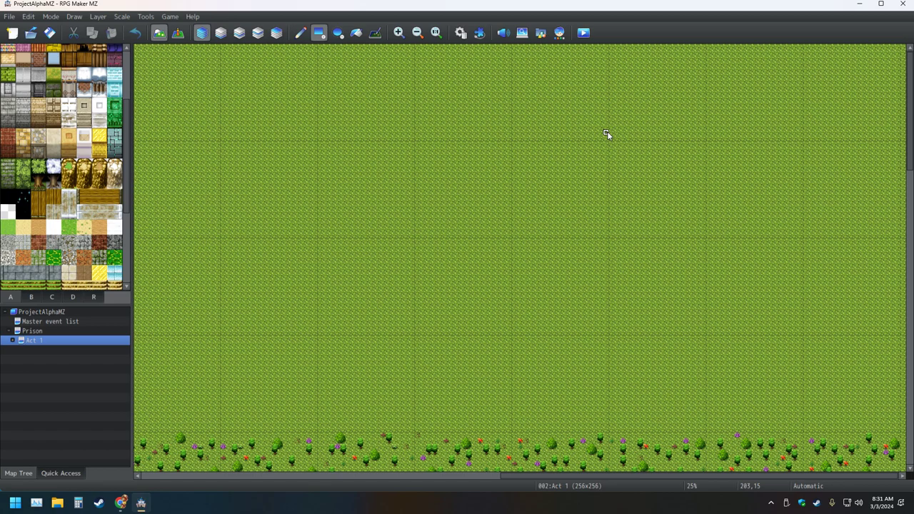
- Look through tileset A for terrain, wall and ledge tiles suited to the open grass area
{"action": "scroll", "coordinate": [64, 184], "scroll_direction": "up", "scroll_amount": 3}
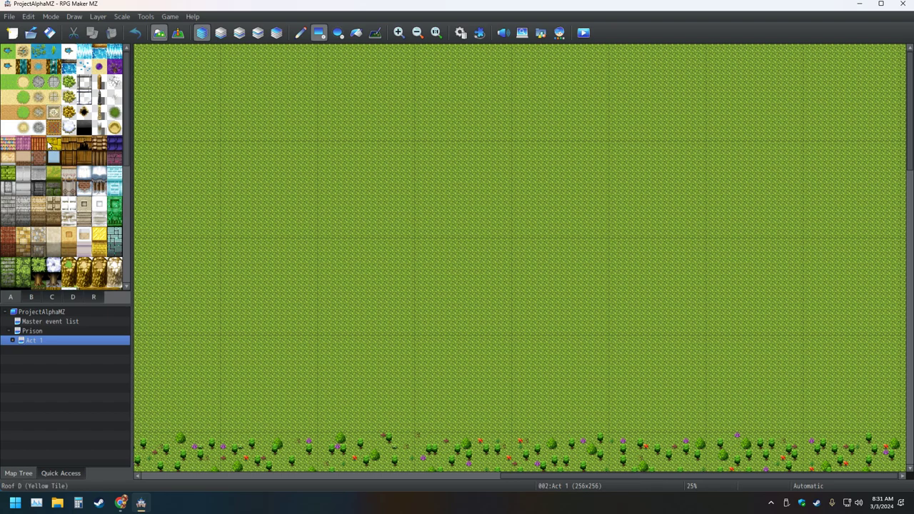
{"action": "scroll", "coordinate": [72, 145], "scroll_direction": "down", "scroll_amount": 5}
{"action": "scroll", "coordinate": [85, 144], "scroll_direction": "up", "scroll_amount": 5}
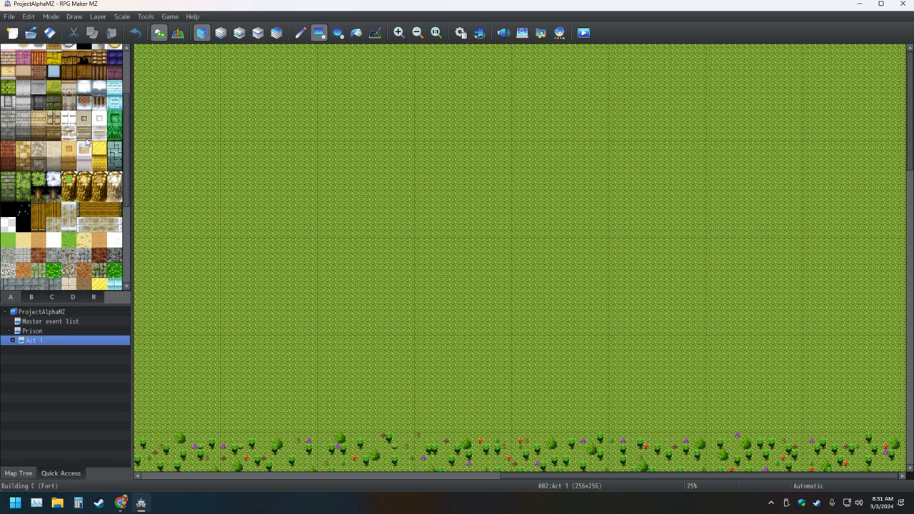
{"action": "scroll", "coordinate": [85, 142], "scroll_direction": "down", "scroll_amount": 5}
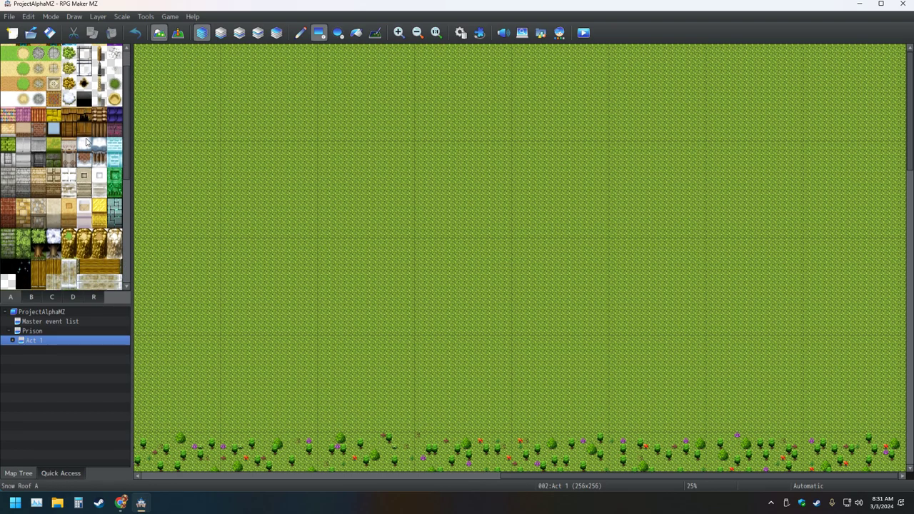
{"action": "scroll", "coordinate": [98, 137], "scroll_direction": "up", "scroll_amount": 5}
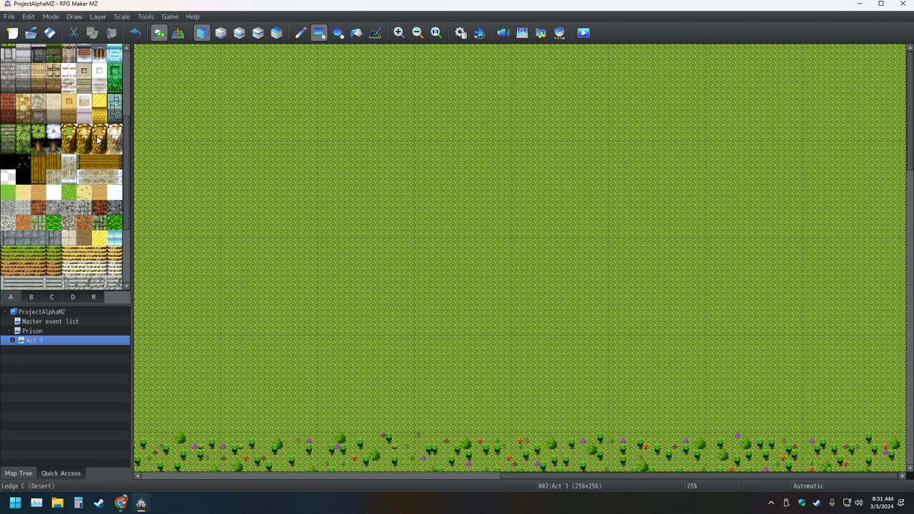
{"action": "scroll", "coordinate": [99, 143], "scroll_direction": "down", "scroll_amount": 6}
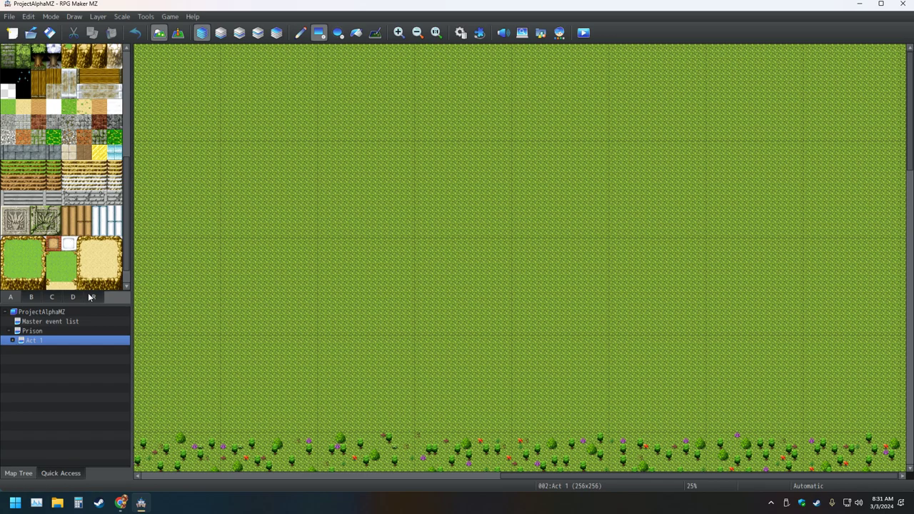
{"action": "scroll", "coordinate": [77, 136], "scroll_direction": "up", "scroll_amount": 1}
{"action": "scroll", "coordinate": [76, 136], "scroll_direction": "up", "scroll_amount": 2}
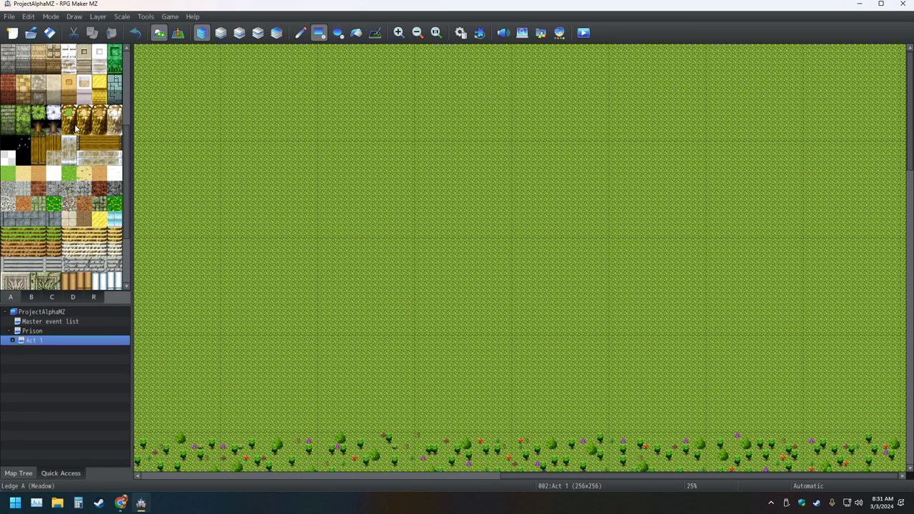
- Try two blocks of the Ledge A (Meadow) cliff wall tile in the map's northeast corner and undo them
{"action": "left_click", "coordinate": [72, 132]}
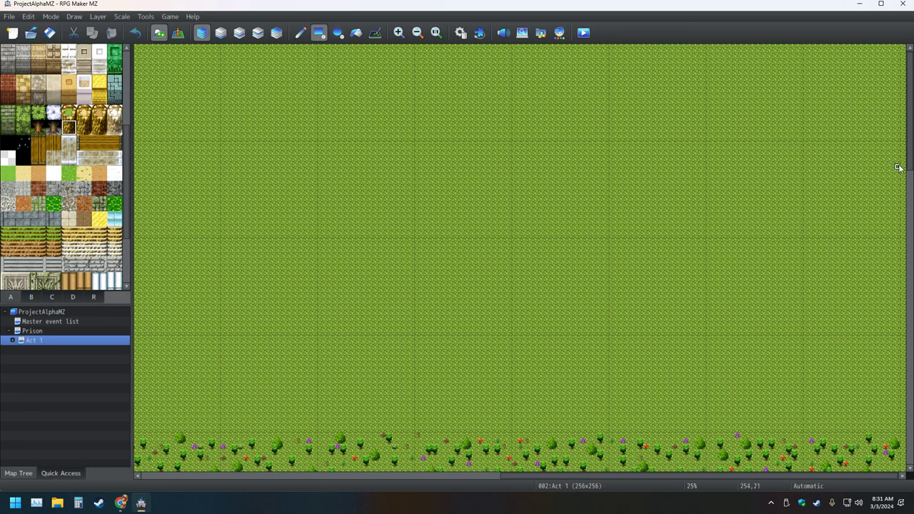
{"action": "middle_click", "coordinate": [798, 101]}
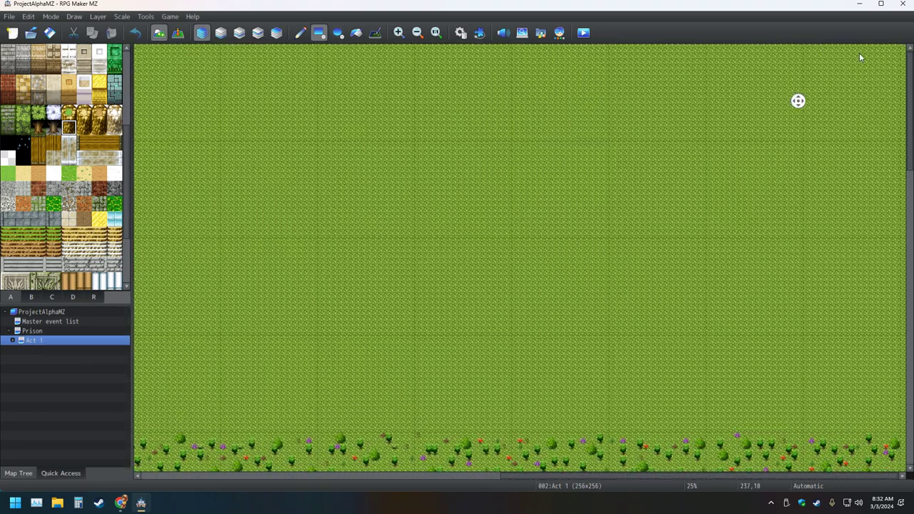
{"action": "middle_click", "coordinate": [810, 124]}
{"action": "middle_click", "coordinate": [787, 115]}
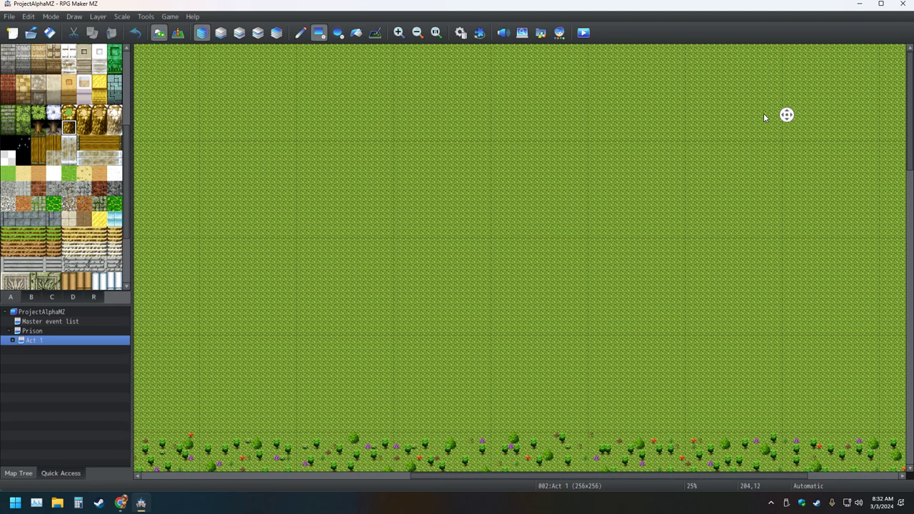
{"action": "middle_click", "coordinate": [764, 117]}
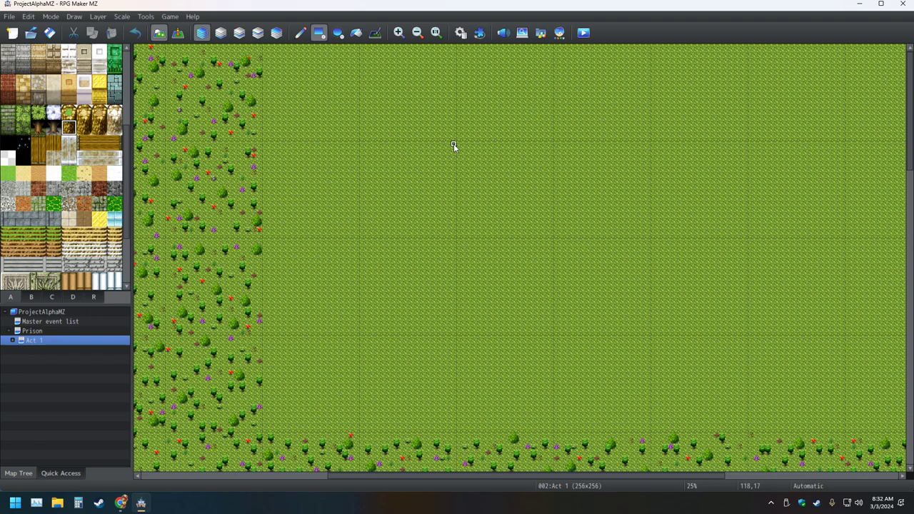
{"action": "middle_click_drag", "start_coordinate": [453, 145], "coordinate": [795, 146]}
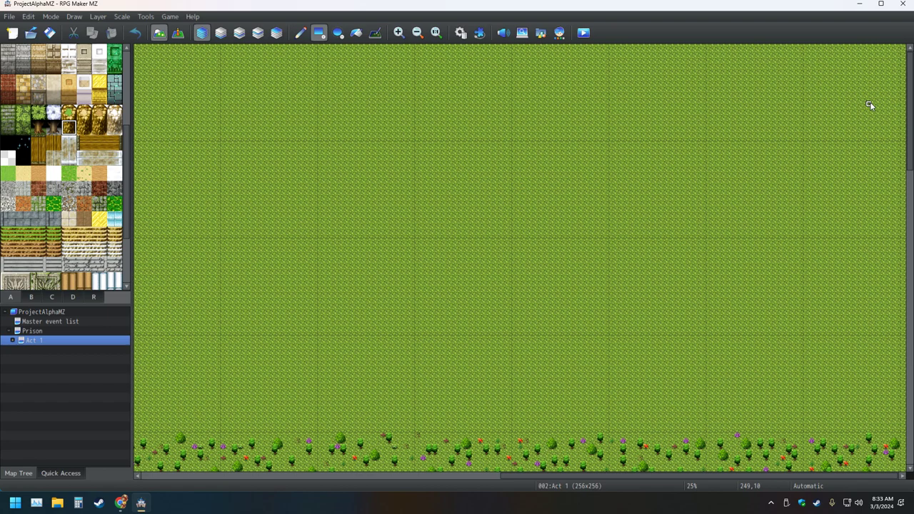
{"action": "scroll", "coordinate": [58, 134], "scroll_direction": "up", "scroll_amount": 5}
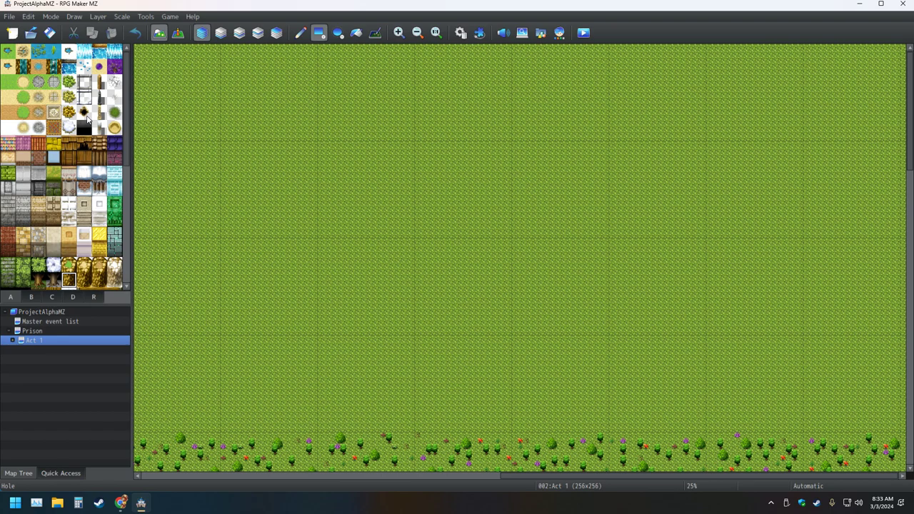
{"action": "scroll", "coordinate": [87, 118], "scroll_direction": "down", "scroll_amount": 8}
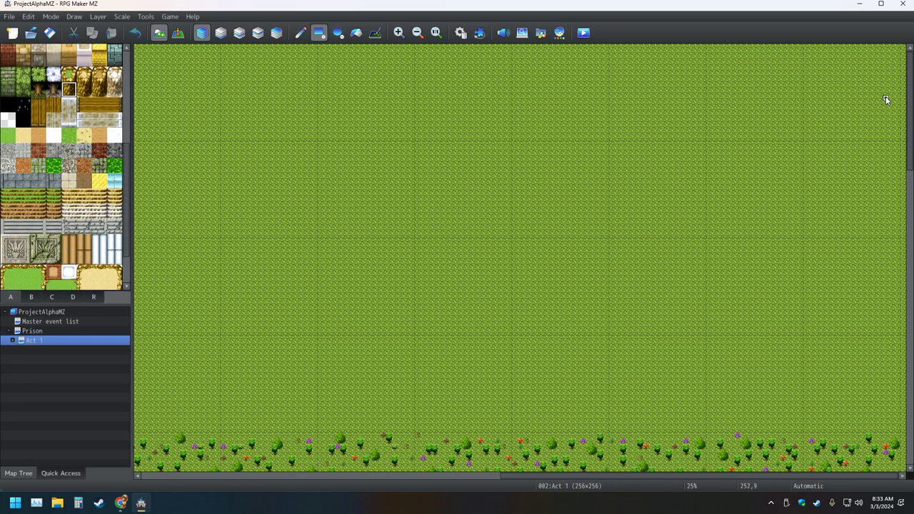
{"action": "left_click_drag", "start_coordinate": [903, 94], "coordinate": [878, 49]}
{"action": "mouse_move", "coordinate": [871, 80]}
{"action": "left_mouse_down"}
{"action": "mouse_move", "coordinate": [865, 54]}
{"action": "mouse_move", "coordinate": [847, 45]}
{"action": "mouse_move", "coordinate": [874, 76]}
{"action": "mouse_move", "coordinate": [870, 51]}
{"action": "left_mouse_up"}
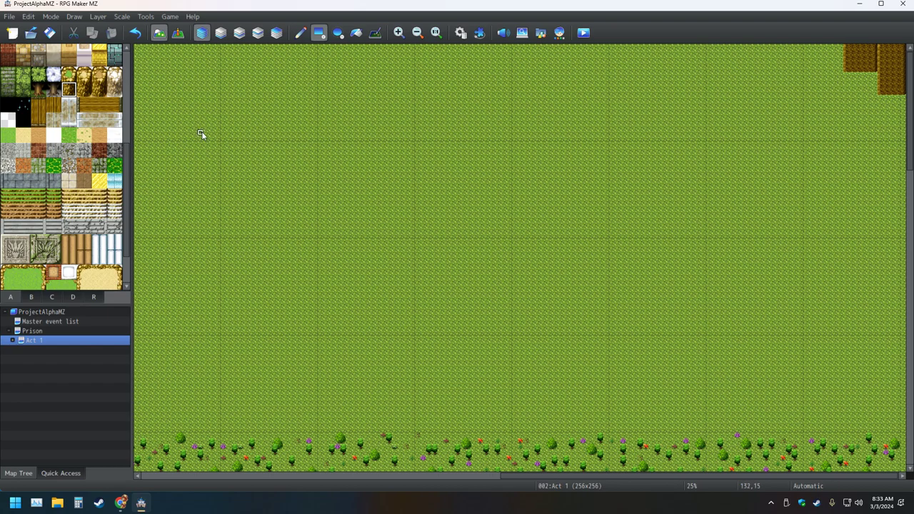
{"action": "left_click", "coordinate": [135, 33]}
{"action": "left_click", "coordinate": [135, 33]}
{"action": "left_click", "coordinate": [135, 33]}
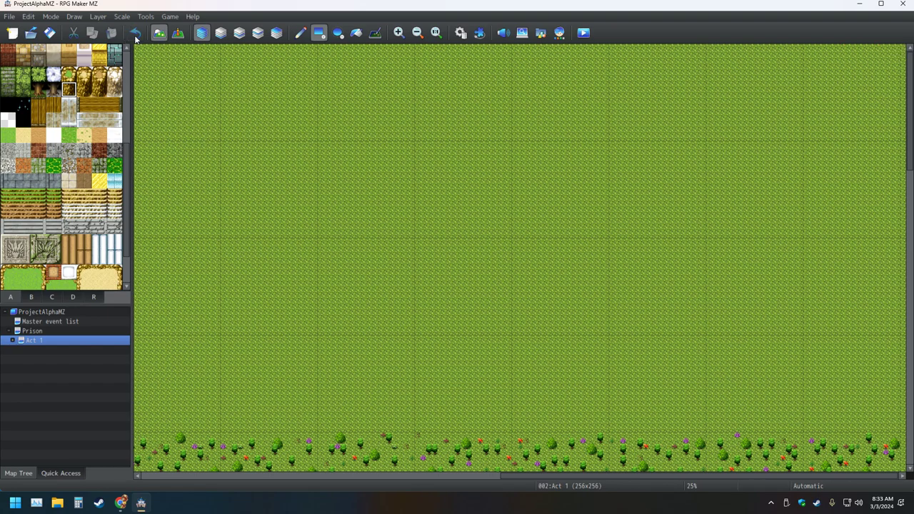
- Paint stepped rectangles of the lower center Cliff wall tile below the large grass ledge, working west from the map's northeast corner
{"action": "scroll", "coordinate": [52, 236], "scroll_direction": "down", "scroll_amount": 2}
{"action": "left_click", "coordinate": [23, 282]}
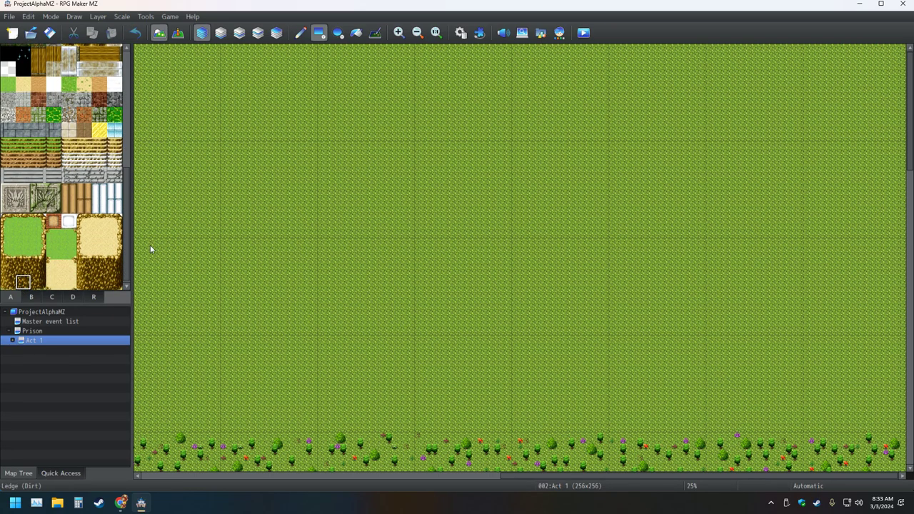
{"action": "mouse_move", "coordinate": [902, 114]}
{"action": "left_mouse_down"}
{"action": "mouse_move", "coordinate": [895, 63]}
{"action": "mouse_move", "coordinate": [862, 50]}
{"action": "left_mouse_up"}
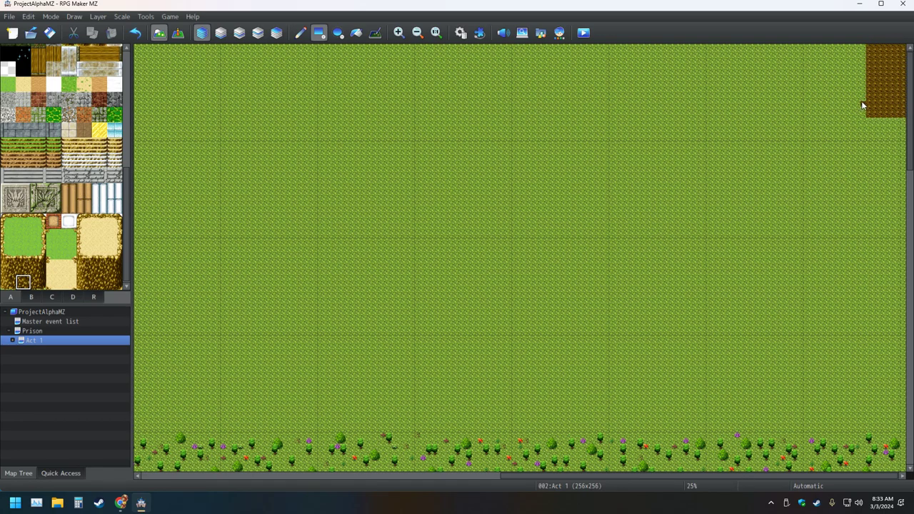
{"action": "mouse_move", "coordinate": [849, 99]}
{"action": "left_mouse_down"}
{"action": "mouse_move", "coordinate": [828, 45]}
{"action": "mouse_move", "coordinate": [825, 59]}
{"action": "left_mouse_up"}
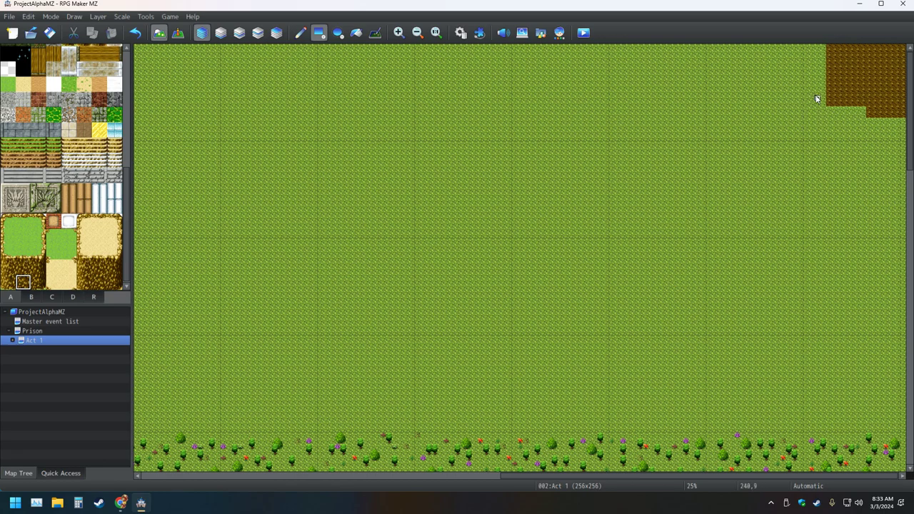
{"action": "mouse_move", "coordinate": [823, 80]}
{"action": "left_mouse_down"}
{"action": "mouse_move", "coordinate": [819, 56]}
{"action": "mouse_move", "coordinate": [804, 44]}
{"action": "mouse_move", "coordinate": [798, 60]}
{"action": "left_mouse_up"}
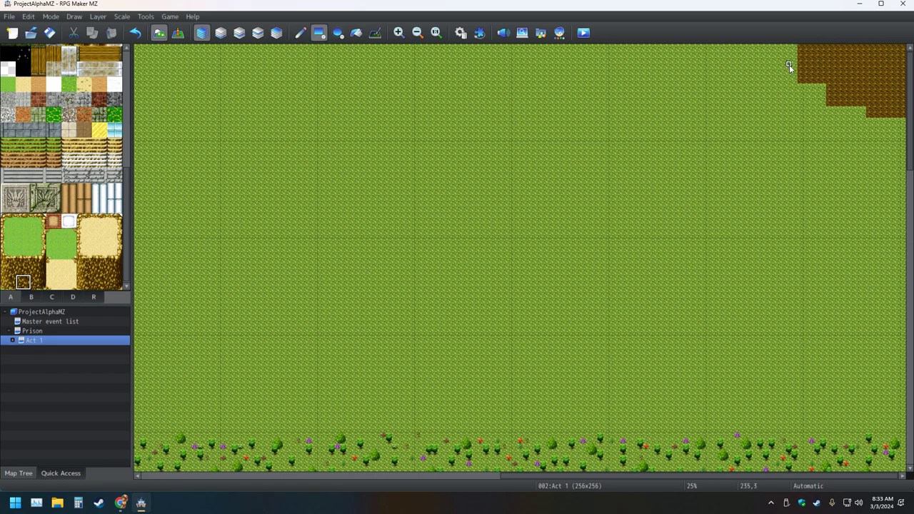
{"action": "mouse_move", "coordinate": [791, 61]}
{"action": "left_mouse_down"}
{"action": "mouse_move", "coordinate": [766, 109]}
{"action": "mouse_move", "coordinate": [780, 66]}
{"action": "mouse_move", "coordinate": [792, 57]}
{"action": "mouse_move", "coordinate": [716, 47]}
{"action": "left_mouse_up"}
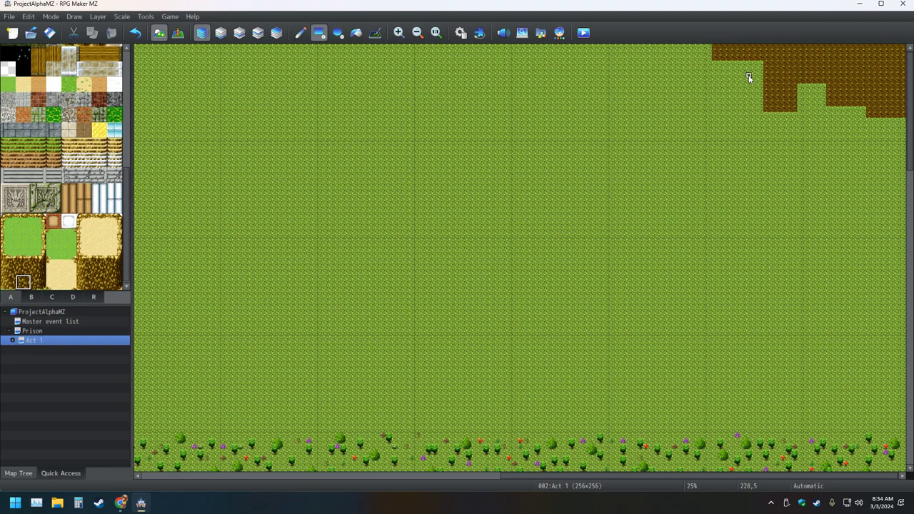
- Flood-fill the painted cliff area with the upper center Cliff wall tile below the large grass ledge
{"action": "left_click", "coordinate": [435, 32]}
{"action": "middle_click", "coordinate": [526, 116]}
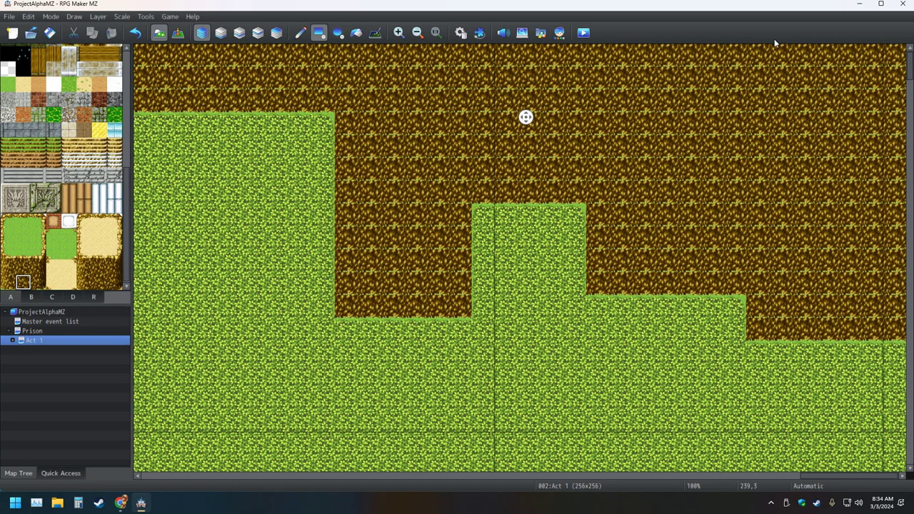
{"action": "middle_click", "coordinate": [773, 43]}
{"action": "left_click", "coordinate": [23, 269]}
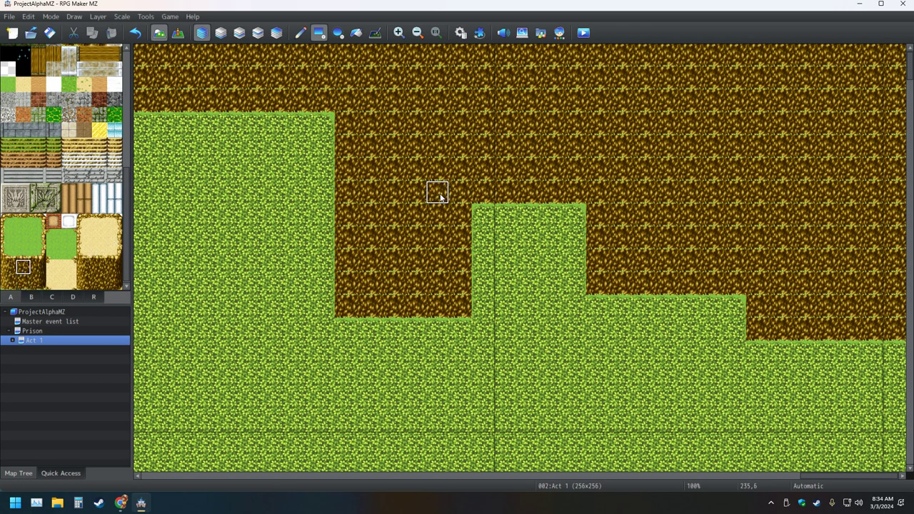
{"action": "left_click", "coordinate": [355, 36]}
{"action": "left_click", "coordinate": [362, 50]}
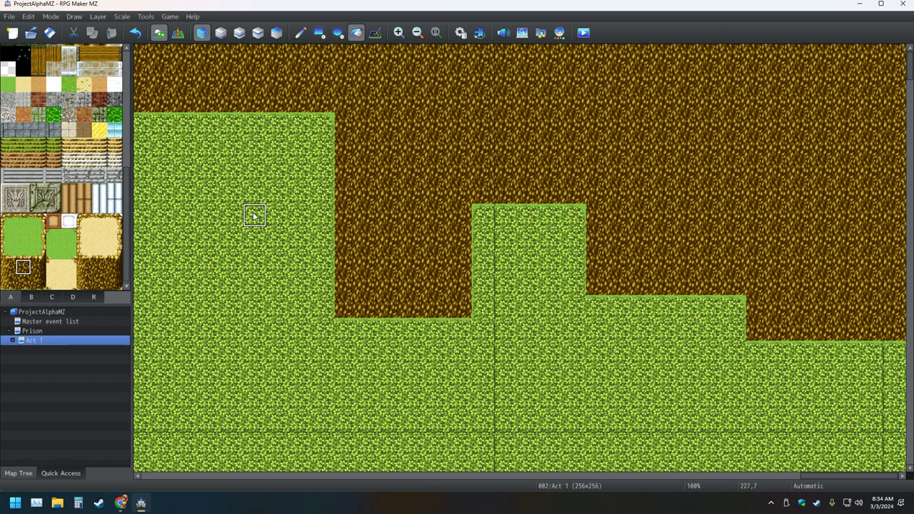
- Try filling the cliff area with the lower center wall tiles below the sand ledge and below the grass ledge, undoing each fill
{"action": "left_click", "coordinate": [99, 282]}
{"action": "left_click", "coordinate": [457, 166]}
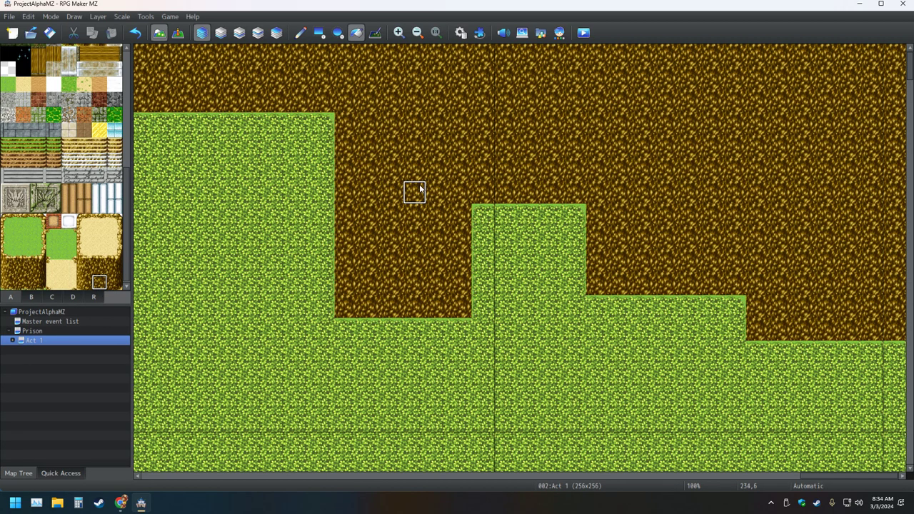
{"action": "left_click", "coordinate": [134, 33]}
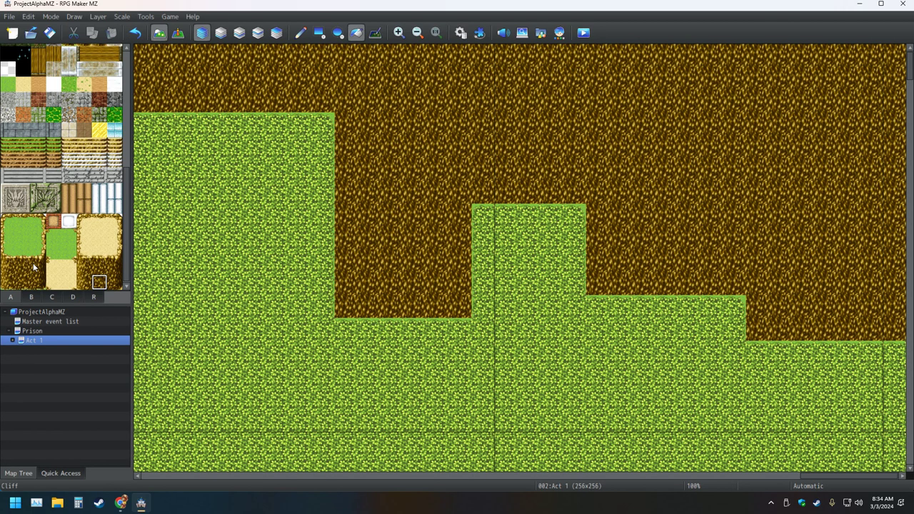
{"action": "left_click", "coordinate": [23, 282]}
{"action": "left_click", "coordinate": [458, 190]}
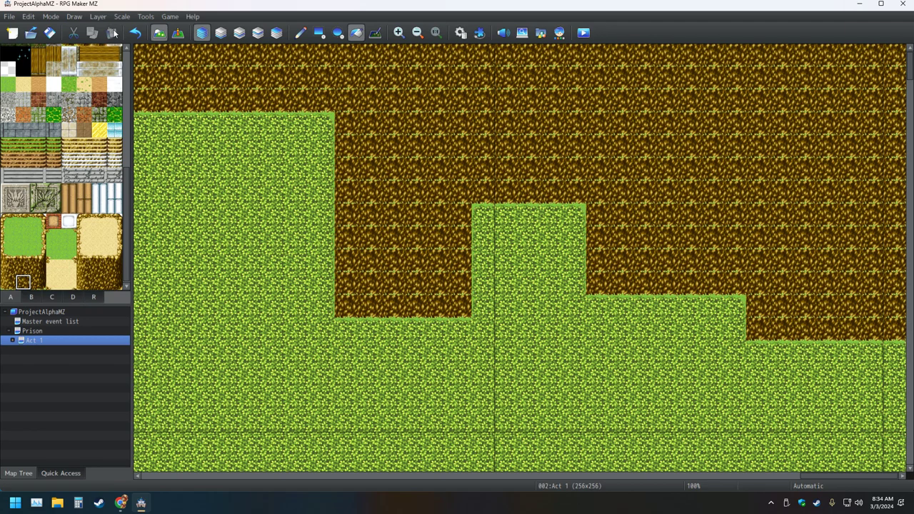
{"action": "left_click", "coordinate": [135, 33]}
- Try filling the cliff area with the Ledge A (Meadow) wall tile, compare it with other tileset A tiles, and undo the fill
{"action": "scroll", "coordinate": [112, 158], "scroll_direction": "up", "scroll_amount": 1}
{"action": "scroll", "coordinate": [107, 149], "scroll_direction": "up", "scroll_amount": 2}
{"action": "left_click", "coordinate": [68, 86]}
{"action": "left_click", "coordinate": [358, 88]}
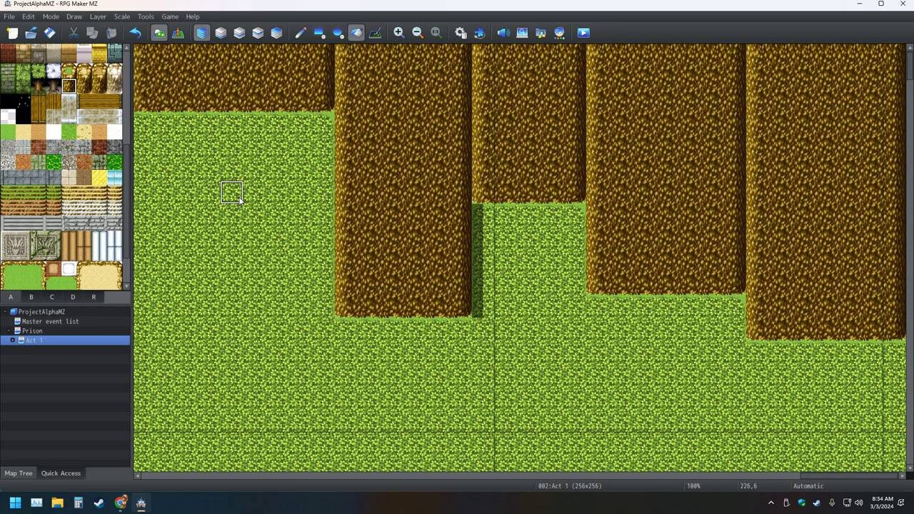
{"action": "middle_click", "coordinate": [576, 230]}
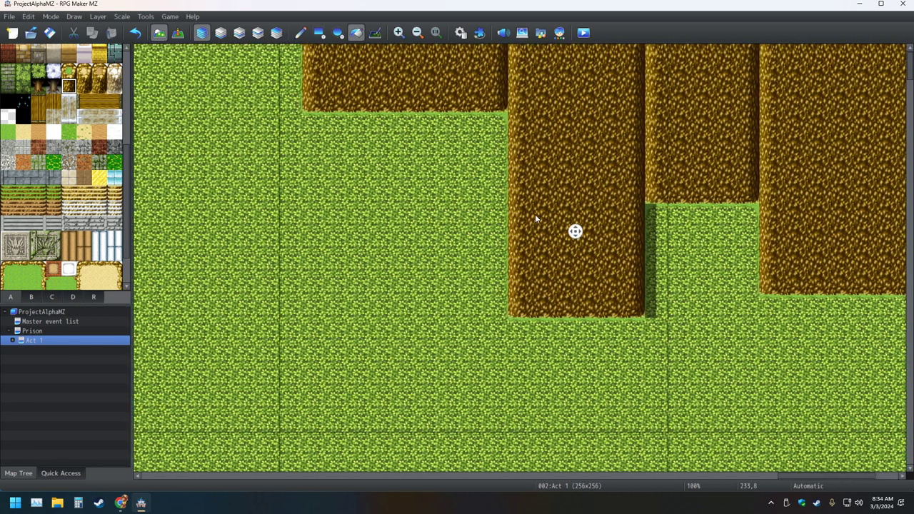
{"action": "middle_click", "coordinate": [536, 211]}
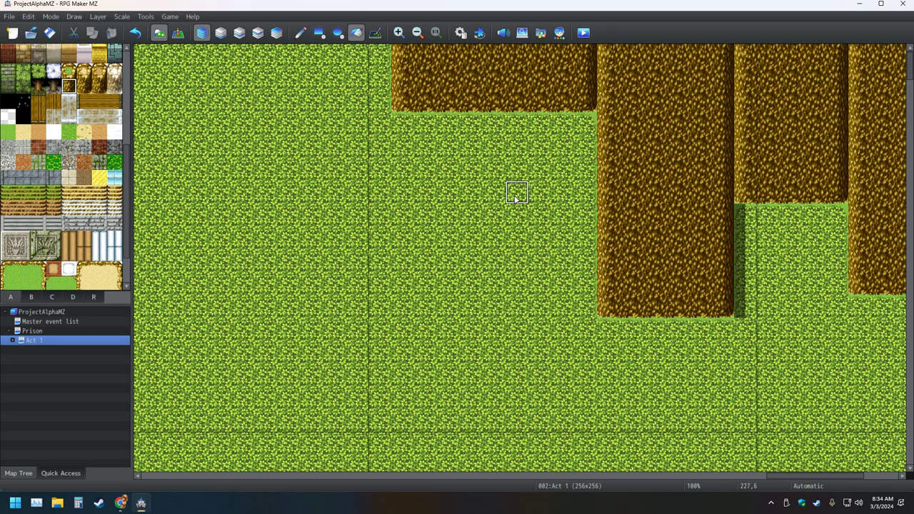
{"action": "scroll", "coordinate": [293, 167], "scroll_direction": "down", "scroll_amount": 1}
{"action": "scroll", "coordinate": [312, 161], "scroll_direction": "up", "scroll_amount": 1}
{"action": "scroll", "coordinate": [70, 222], "scroll_direction": "down", "scroll_amount": 2}
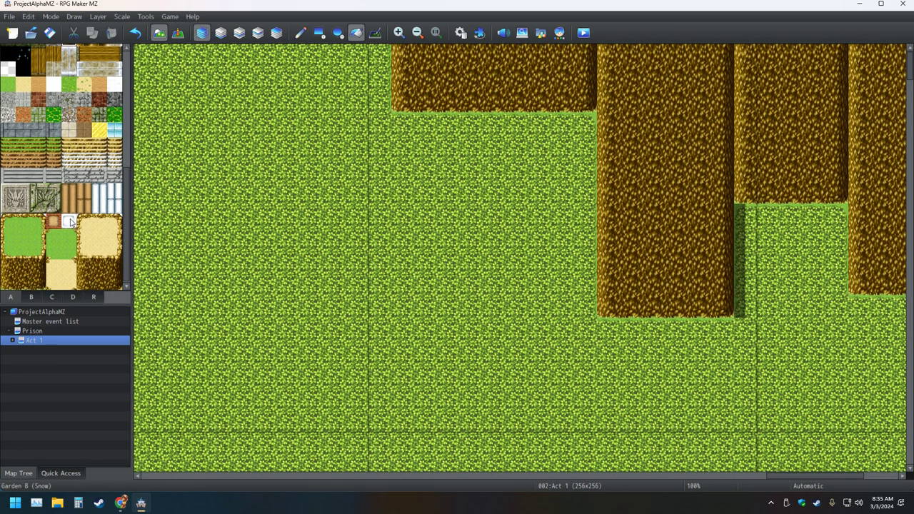
{"action": "scroll", "coordinate": [70, 222], "scroll_direction": "up", "scroll_amount": 5}
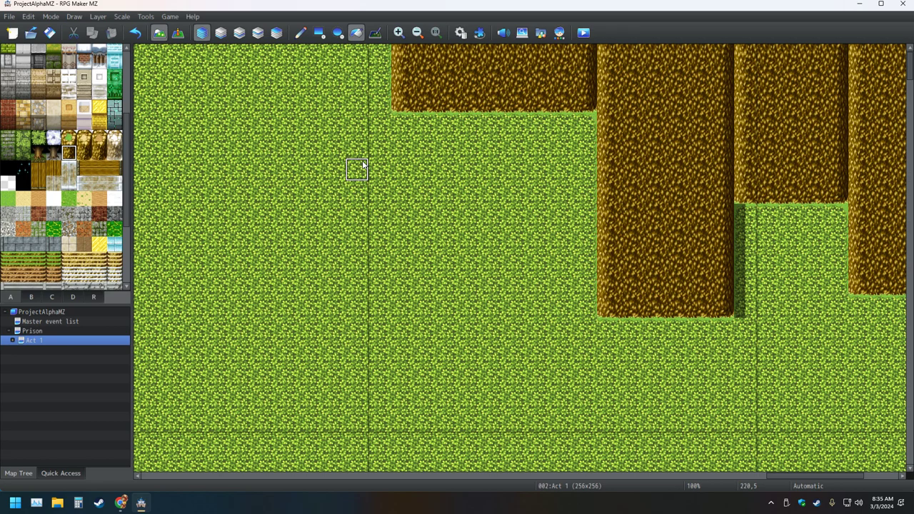
{"action": "key", "text": "ctrl+z"}
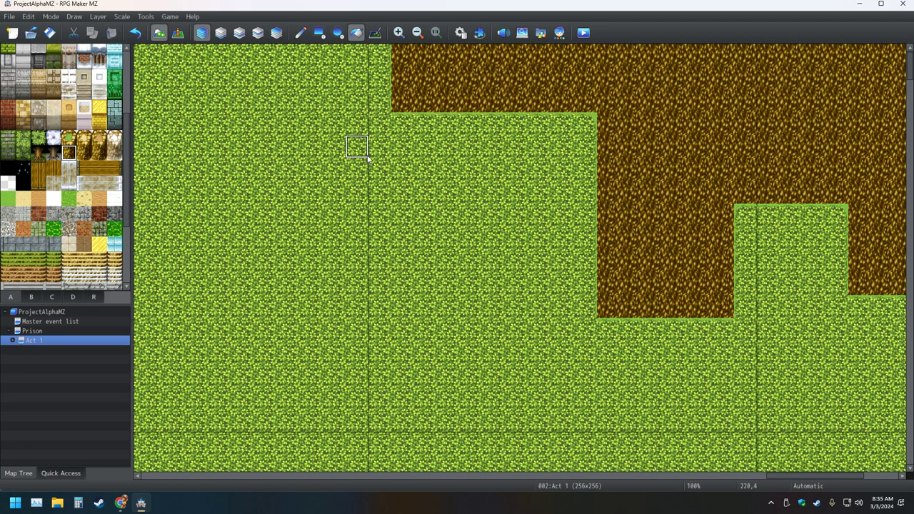
- Try flood-filling the open grass with the Ledge A (Meadow) wall tile twice, undoing each fill
{"action": "scroll", "coordinate": [367, 155], "scroll_direction": "down", "scroll_amount": 3, "text": "ctrl"}
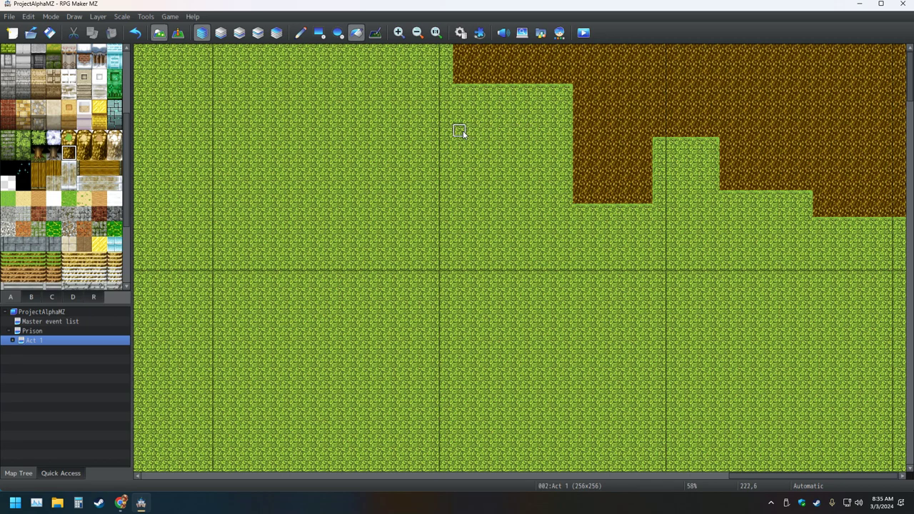
{"action": "left_click", "coordinate": [438, 61]}
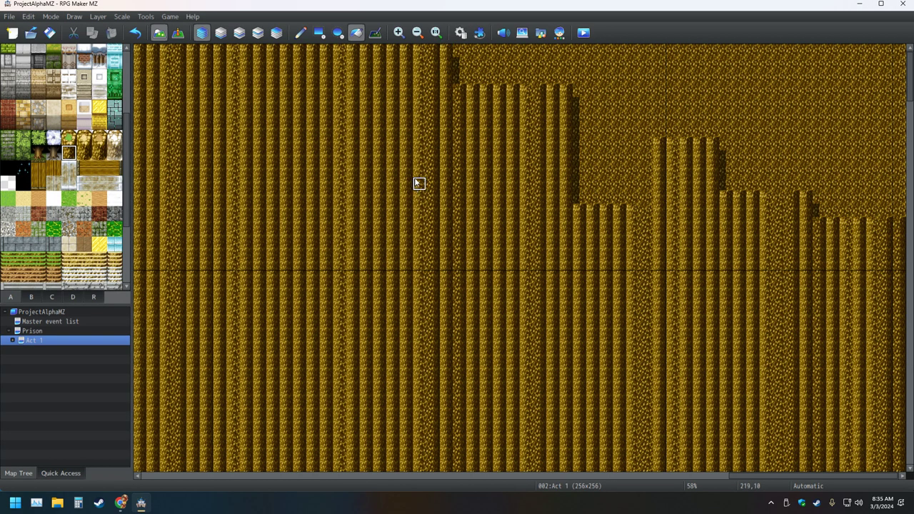
{"action": "left_click", "coordinate": [134, 34]}
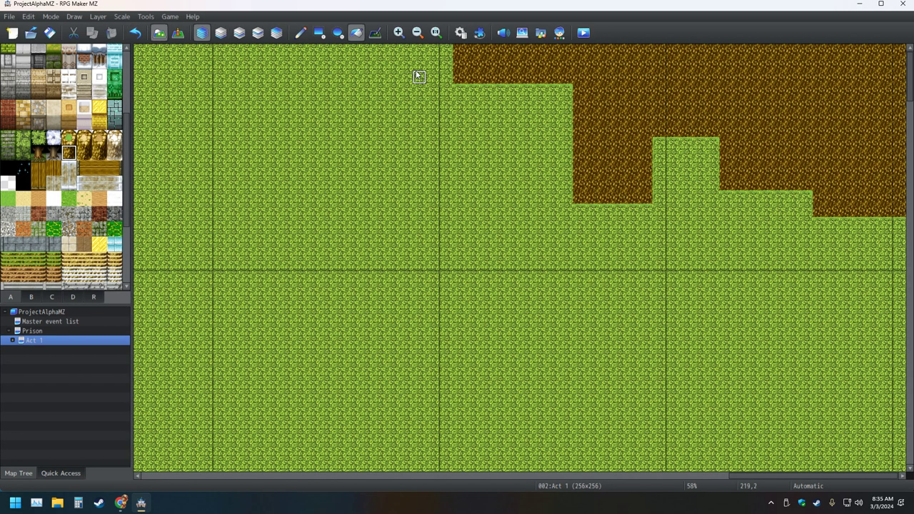
{"action": "left_click", "coordinate": [417, 33]}
{"action": "left_click", "coordinate": [417, 33]}
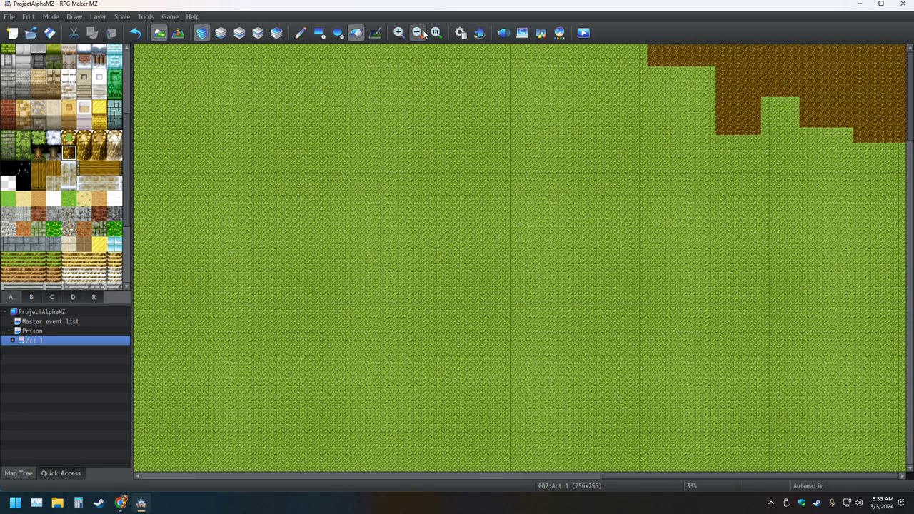
{"action": "left_click", "coordinate": [417, 33]}
{"action": "left_click", "coordinate": [417, 33]}
{"action": "left_click", "coordinate": [629, 115]}
{"action": "scroll", "coordinate": [557, 182], "scroll_direction": "down", "scroll_amount": 3}
{"action": "scroll", "coordinate": [569, 174], "scroll_direction": "down", "scroll_amount": 6}
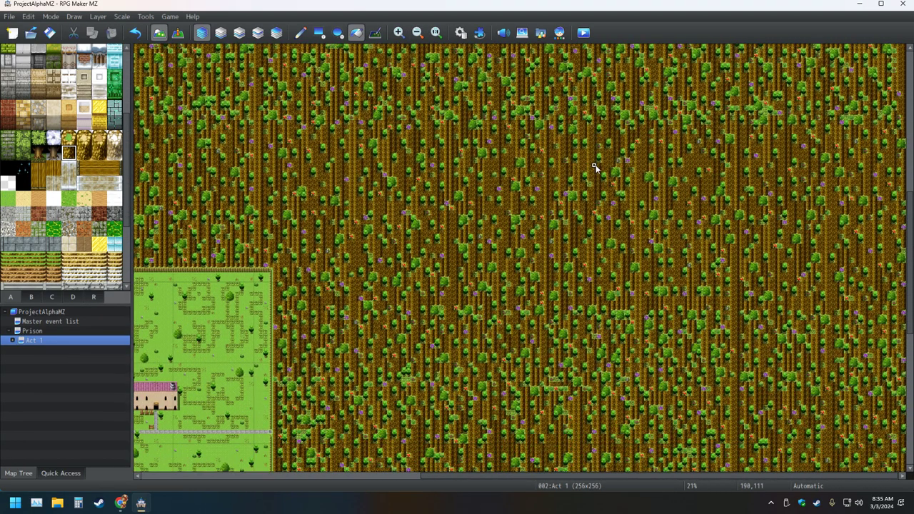
{"action": "left_click", "coordinate": [135, 33]}
- Try a rectangle of the Ledge A (Meadow) wall tile beneath the cliff's thin western strip and undo it
{"action": "middle_click", "coordinate": [480, 152]}
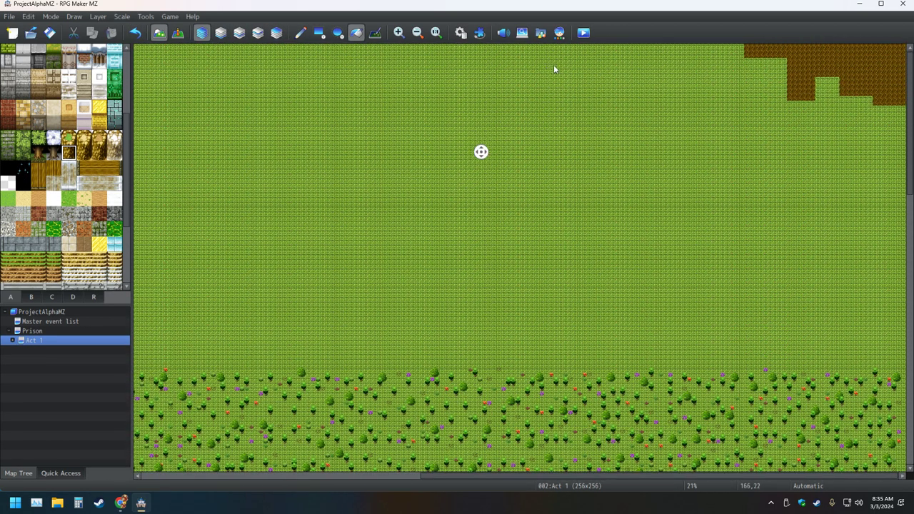
{"action": "left_click", "coordinate": [319, 32]}
{"action": "middle_click", "coordinate": [480, 196]}
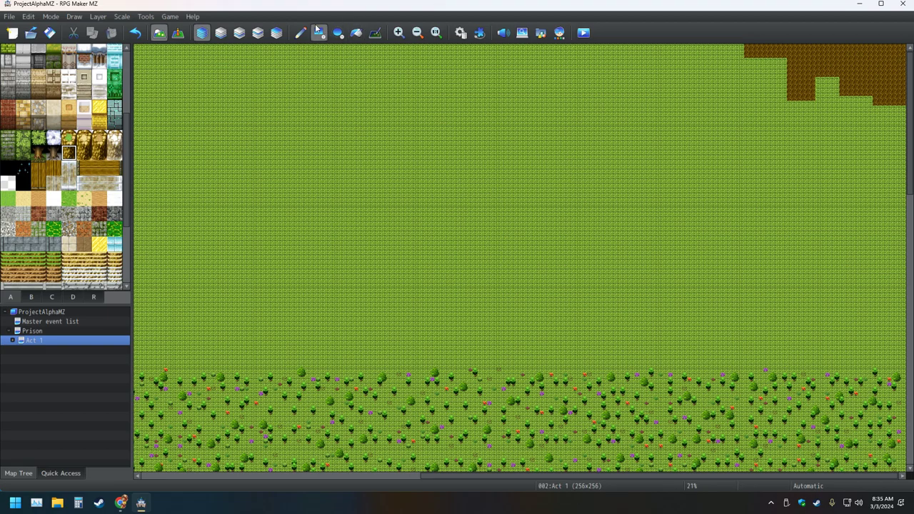
{"action": "left_click", "coordinate": [398, 32]}
{"action": "left_click", "coordinate": [398, 32]}
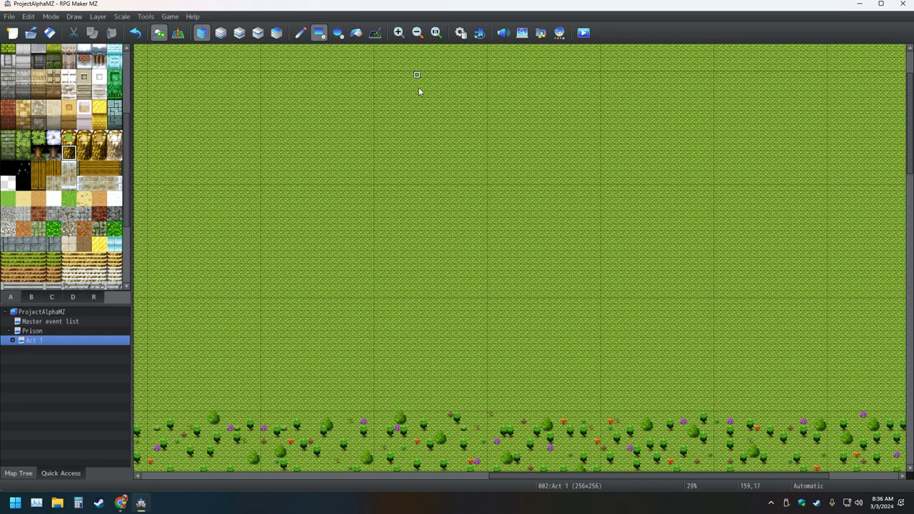
{"action": "middle_click", "coordinate": [420, 223]}
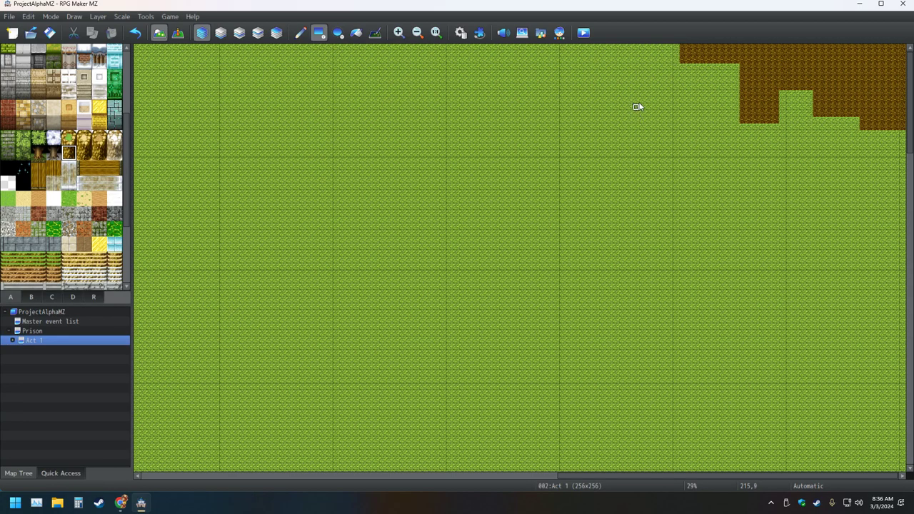
{"action": "mouse_move", "coordinate": [682, 68]}
{"action": "left_mouse_down"}
{"action": "mouse_move", "coordinate": [711, 67]}
{"action": "mouse_move", "coordinate": [736, 85]}
{"action": "mouse_move", "coordinate": [738, 101]}
{"action": "left_mouse_up"}
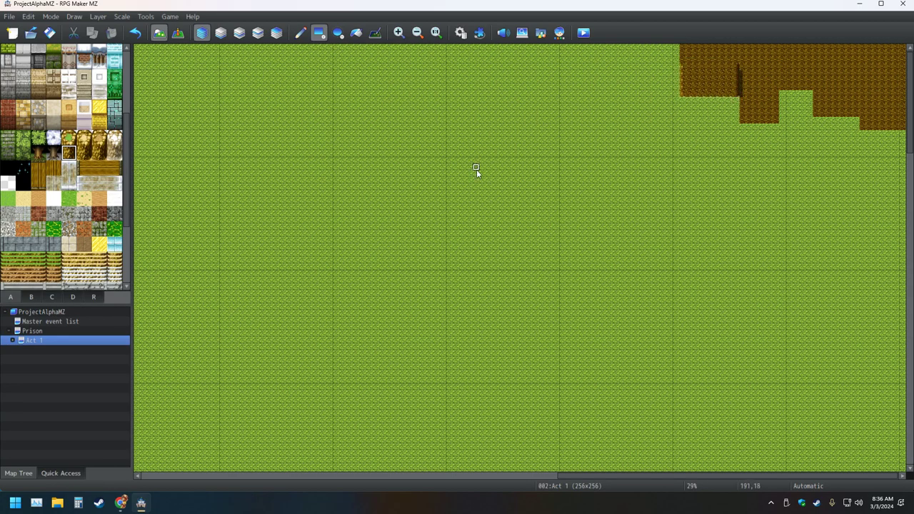
{"action": "left_click", "coordinate": [139, 41]}
- Thicken the cliff's western strip and extend it west with two stepped rectangles of the upper center Cliff wall tile
{"action": "scroll", "coordinate": [23, 267], "scroll_direction": "down", "scroll_amount": 5}
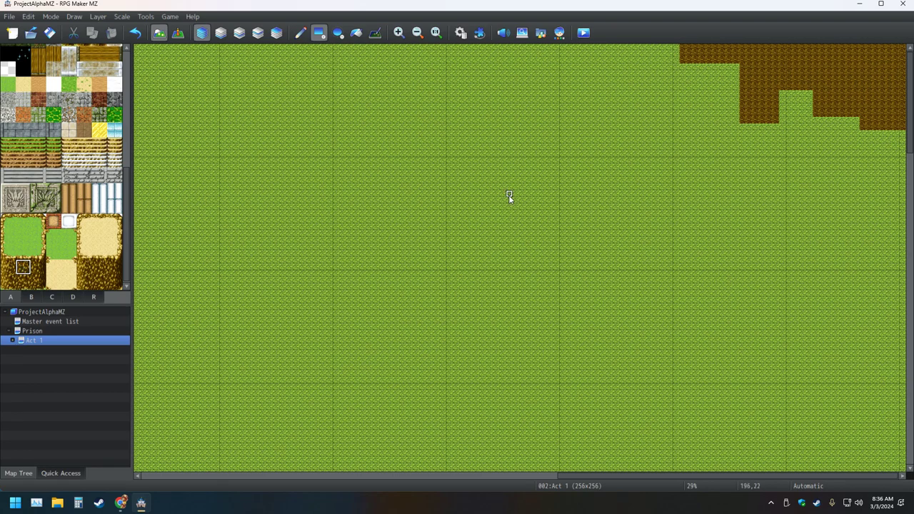
{"action": "mouse_move", "coordinate": [669, 47]}
{"action": "left_mouse_down"}
{"action": "mouse_move", "coordinate": [693, 61]}
{"action": "mouse_move", "coordinate": [683, 67]}
{"action": "mouse_move", "coordinate": [733, 69]}
{"action": "mouse_move", "coordinate": [738, 115]}
{"action": "mouse_move", "coordinate": [735, 100]}
{"action": "left_mouse_up"}
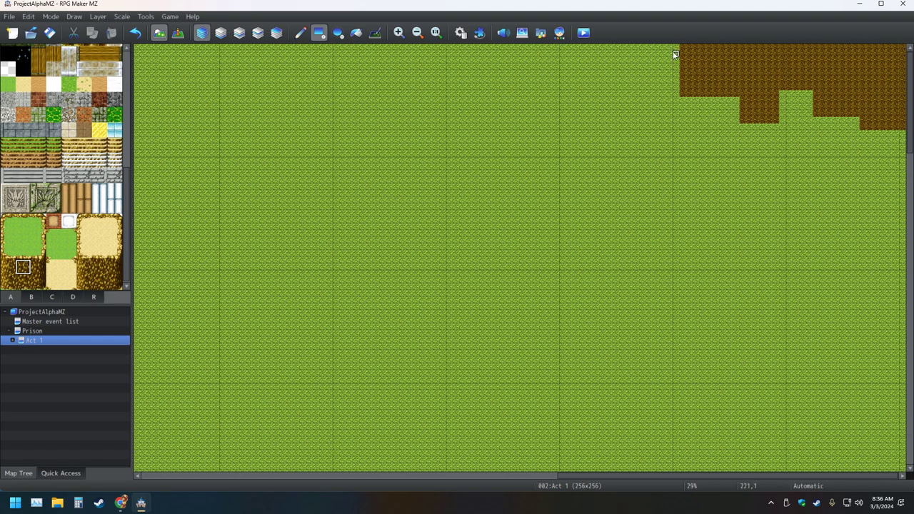
{"action": "left_click_drag", "start_coordinate": [672, 47], "coordinate": [637, 114]}
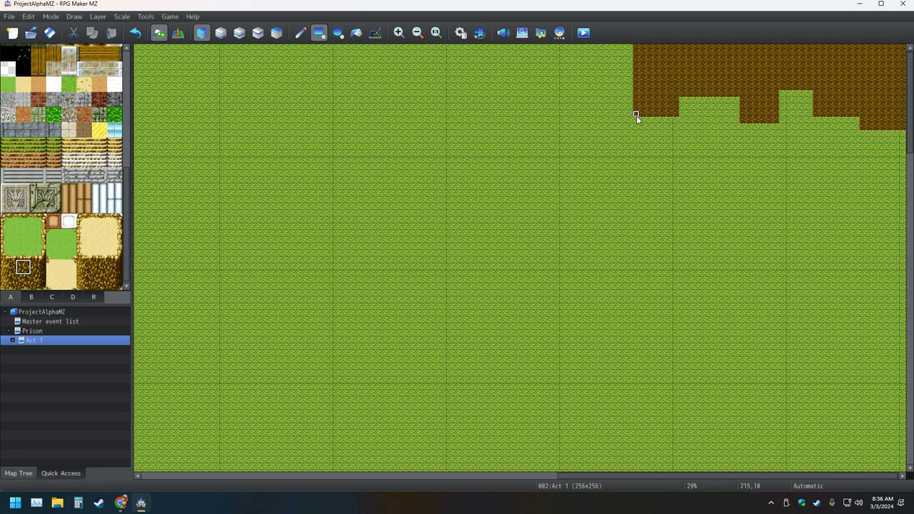
{"action": "left_click_drag", "start_coordinate": [624, 50], "coordinate": [601, 80]}
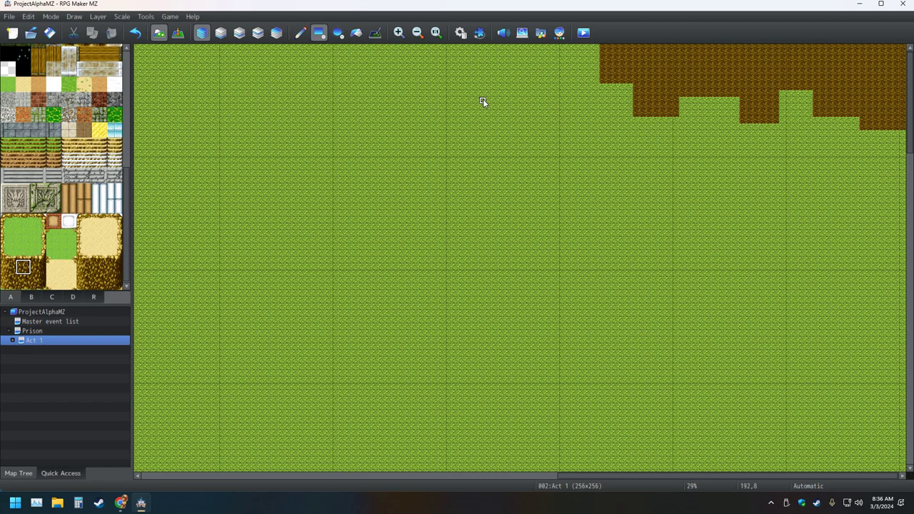
- Edge the east side of the westernmost protruding cliff block with the upper right-edge Cliff wall tile, undoing a trial of the lower one
{"action": "left_click", "coordinate": [39, 282]}
{"action": "left_click", "coordinate": [680, 100]}
{"action": "left_click", "coordinate": [136, 32]}
{"action": "left_click", "coordinate": [38, 267]}
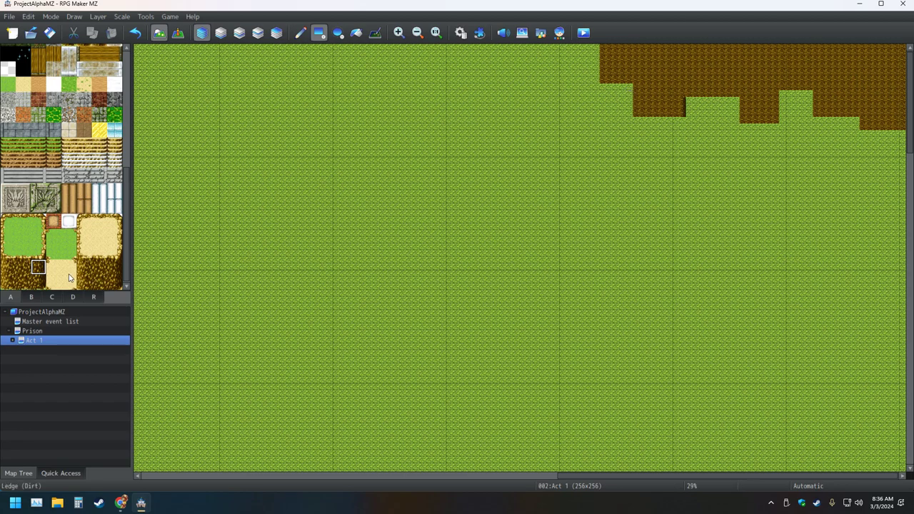
- Edge the west sides of the protruding cliff blocks with the upper left-edge Cliff wall tile
{"action": "left_click", "coordinate": [8, 267]}
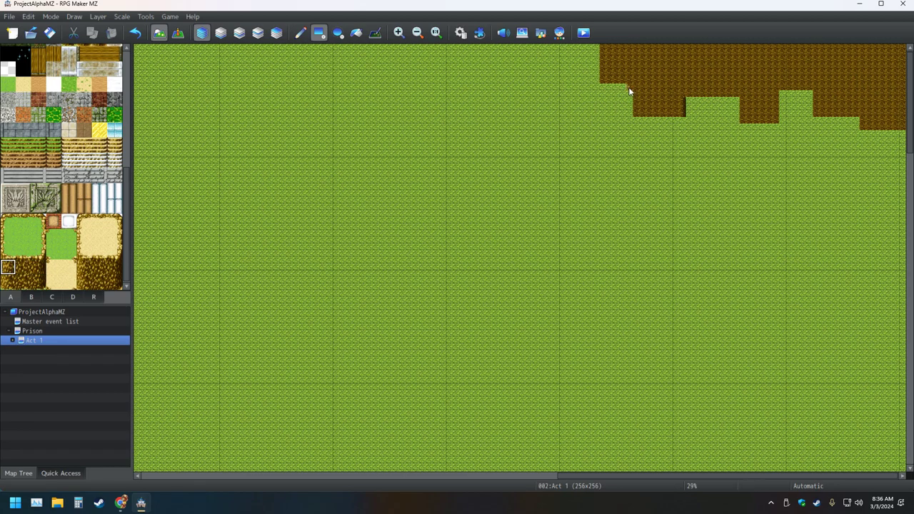
{"action": "left_click", "coordinate": [631, 110]}
{"action": "left_click", "coordinate": [399, 32]}
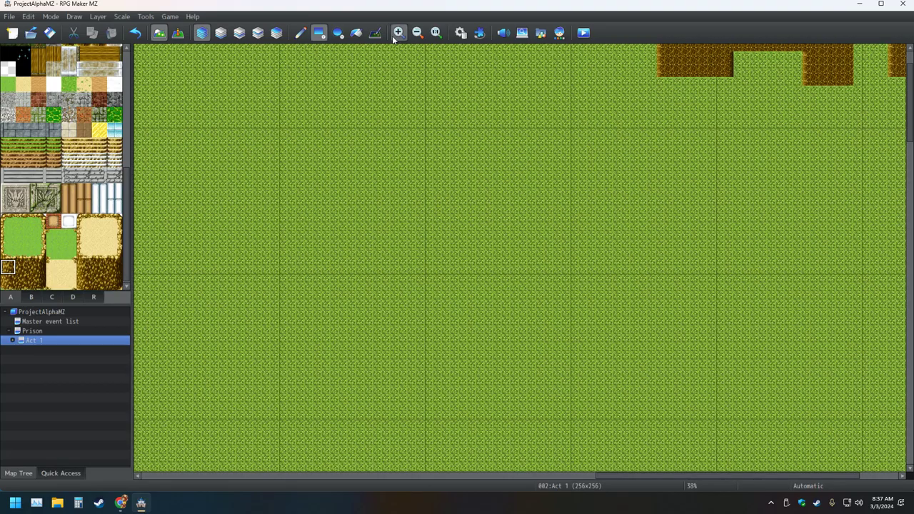
{"action": "middle_click", "coordinate": [446, 124]}
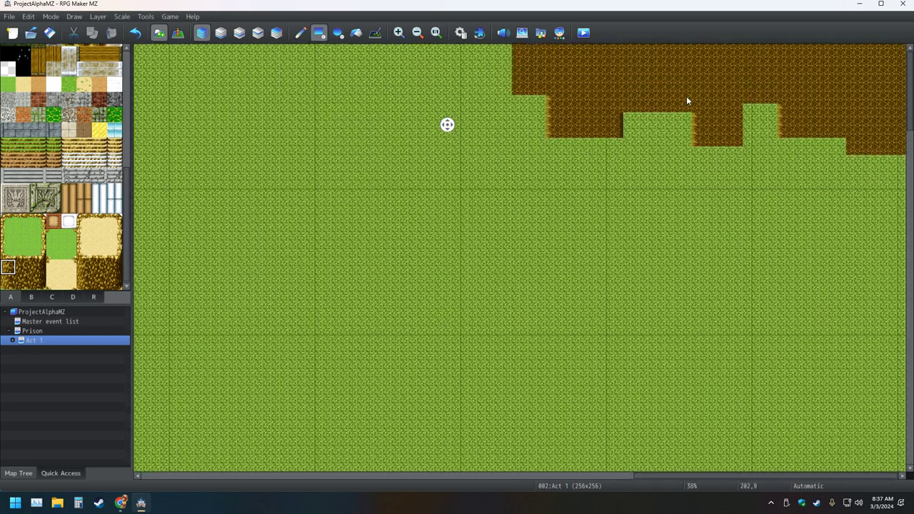
- Edge the east side of the middle protruding cliff block with the upper right-edge Cliff wall tile, undoing a misplaced trial
{"action": "left_click", "coordinate": [399, 32]}
{"action": "left_click", "coordinate": [398, 32]}
{"action": "middle_click", "coordinate": [524, 203]}
{"action": "middle_click", "coordinate": [698, 167]}
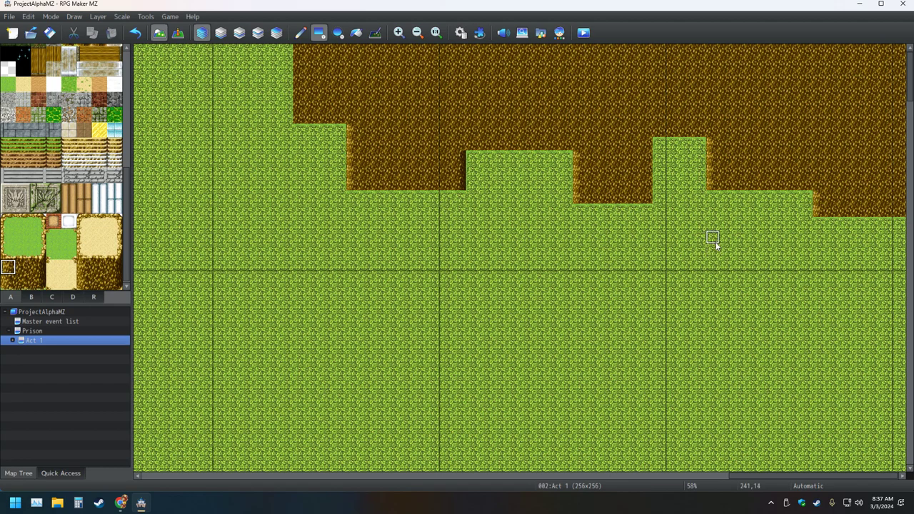
{"action": "left_click", "coordinate": [40, 267]}
{"action": "left_click_drag", "start_coordinate": [656, 147], "coordinate": [657, 171]}
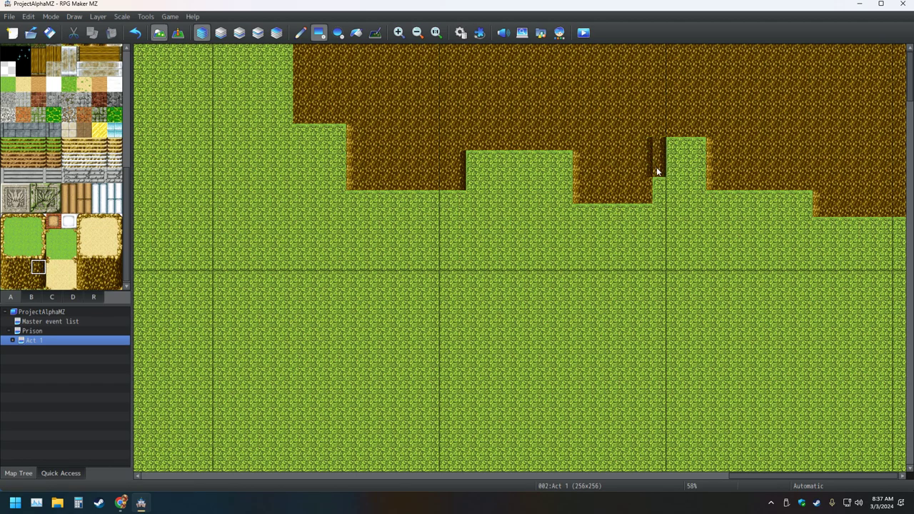
{"action": "key", "text": "ctrl+z"}
- Try three separate stepped rectangles of the upper center Cliff wall tile on the grass southwest of the cliff and undo them
{"action": "left_click", "coordinate": [20, 268]}
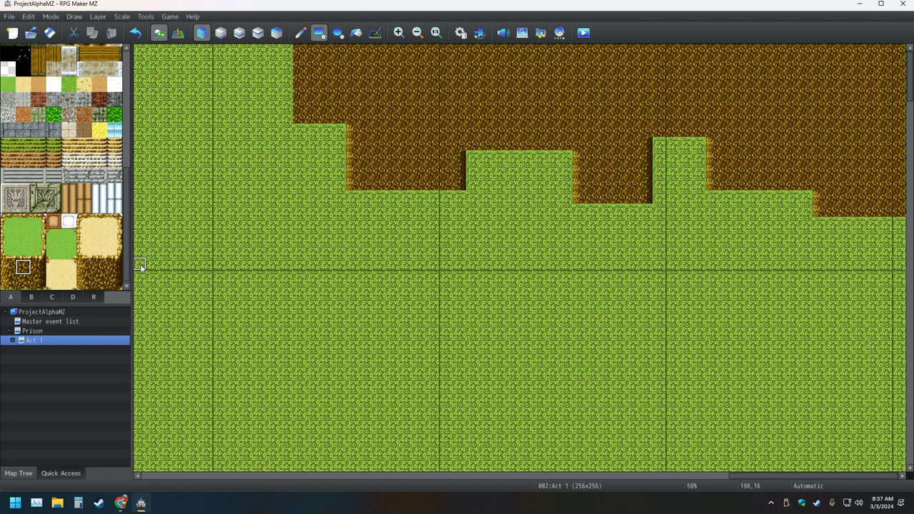
{"action": "left_click", "coordinate": [260, 207]}
{"action": "left_click_drag", "start_coordinate": [260, 207], "coordinate": [393, 278]}
{"action": "left_click_drag", "start_coordinate": [419, 250], "coordinate": [485, 317]}
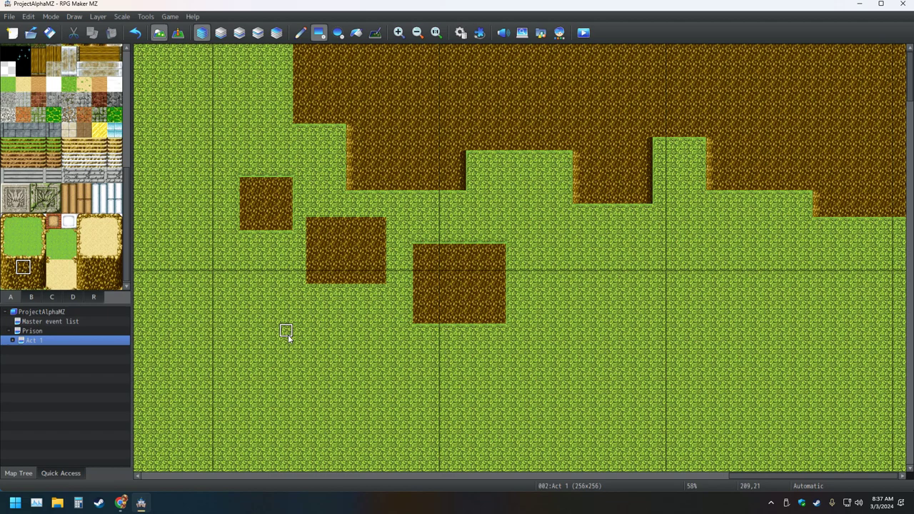
{"action": "key", "text": "ctrl+z"}
{"action": "key", "text": "ctrl+z"}
{"action": "key", "text": "ctrl+z"}
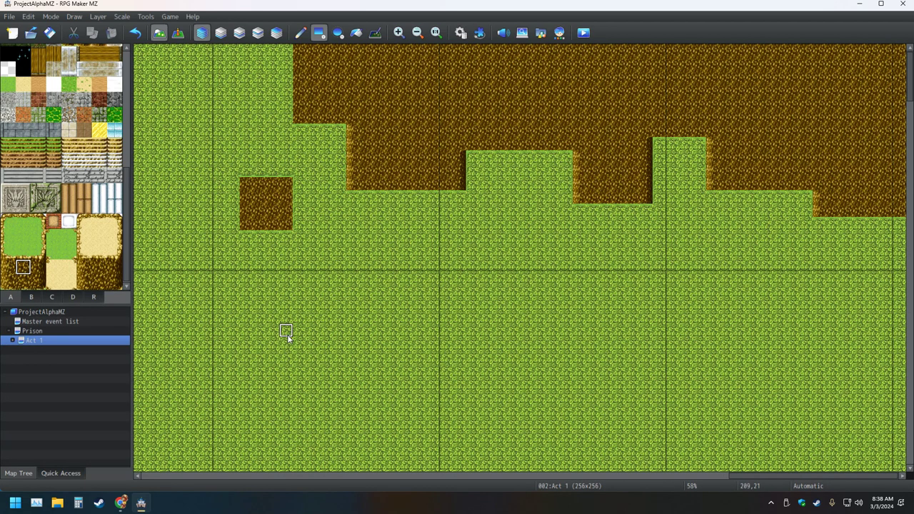
- Paint a detached 11-by-4-tile block of upper center Cliff wall southwest of the cliff and a lower center row in the western recess
{"action": "left_click_drag", "start_coordinate": [233, 195], "coordinate": [285, 238]}
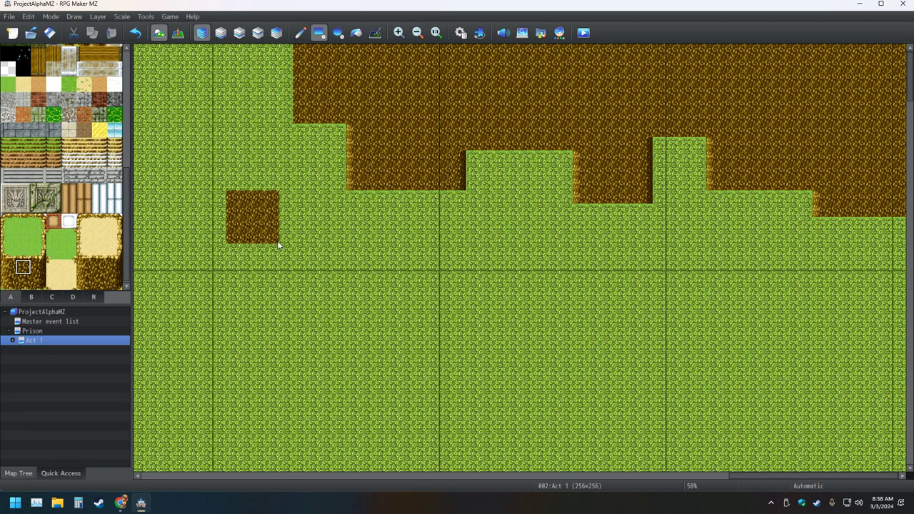
{"action": "left_click", "coordinate": [298, 197]}
{"action": "left_click_drag", "start_coordinate": [294, 199], "coordinate": [323, 240]}
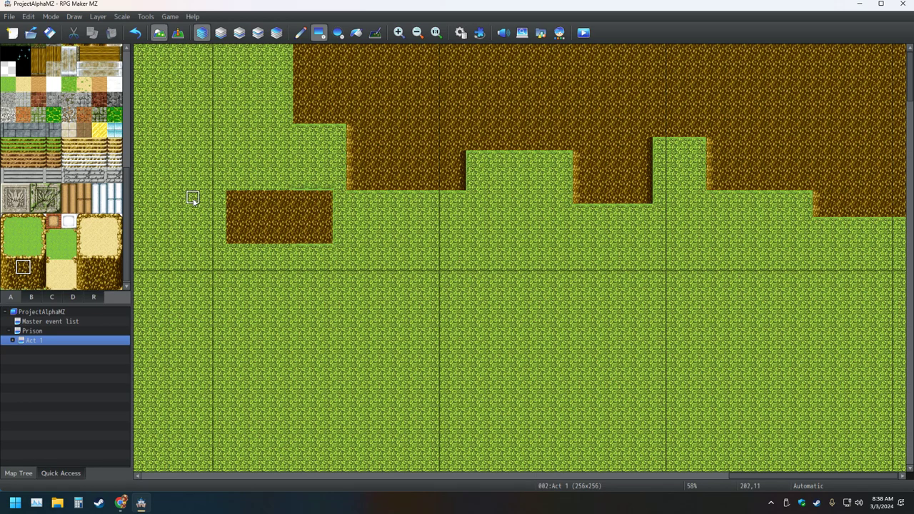
{"action": "left_click_drag", "start_coordinate": [219, 197], "coordinate": [198, 238]}
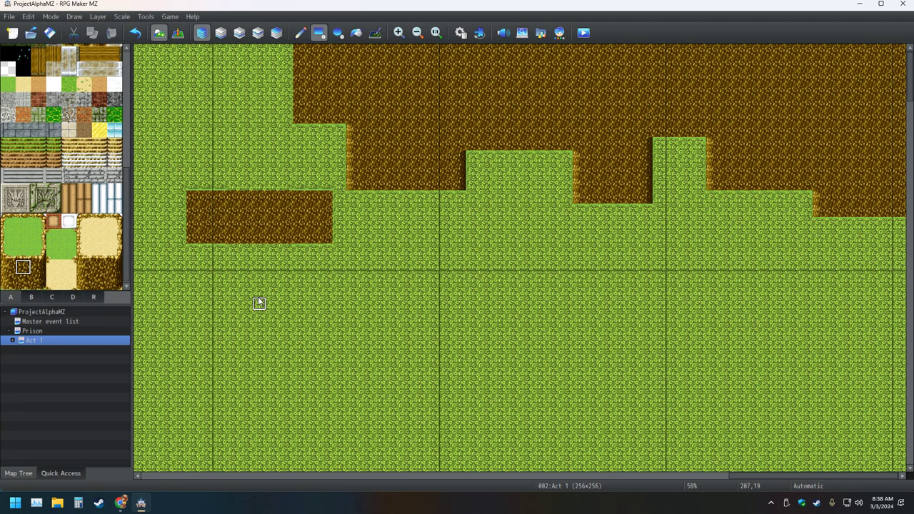
{"action": "left_click", "coordinate": [23, 281]}
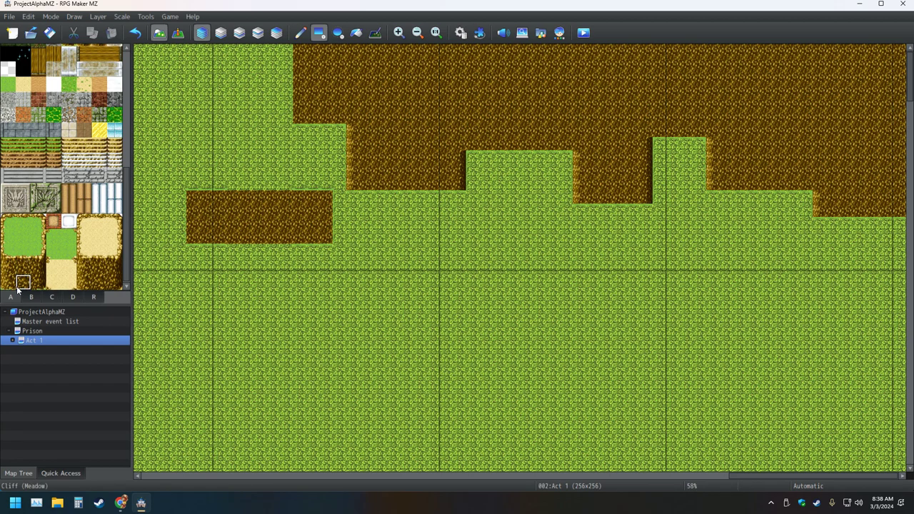
{"action": "mouse_move", "coordinate": [469, 156]}
{"action": "left_mouse_down"}
{"action": "mouse_move", "coordinate": [547, 155]}
{"action": "mouse_move", "coordinate": [552, 164]}
{"action": "left_mouse_up"}
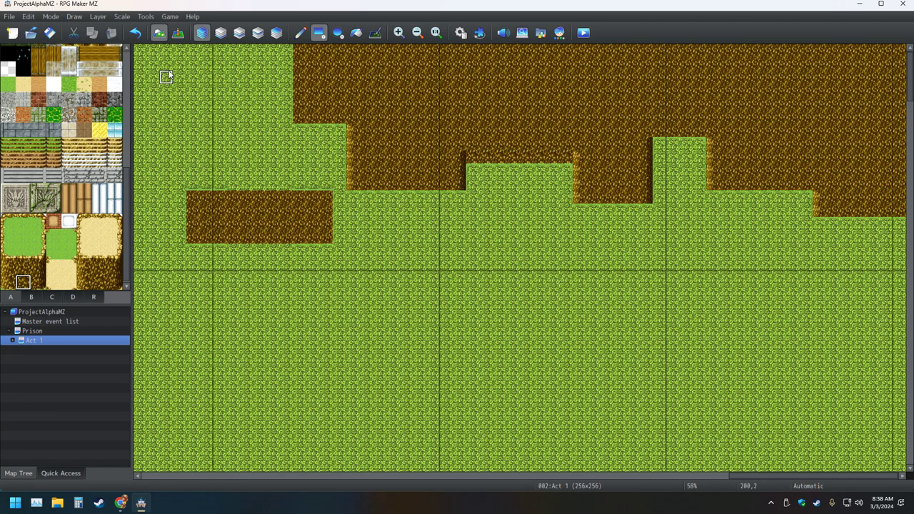
- Undo all the Cliff wall painting in the northeast section until only plain grass is left
{"action": "left_click", "coordinate": [136, 34]}
{"action": "left_click", "coordinate": [136, 34]}
{"action": "left_click", "coordinate": [135, 34]}
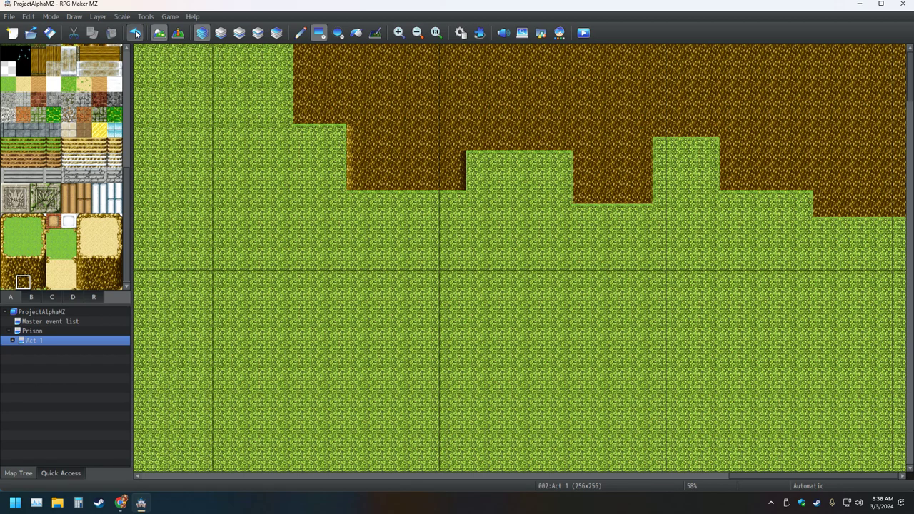
{"action": "left_click", "coordinate": [136, 33]}
{"action": "left_click", "coordinate": [136, 33]}
{"action": "left_click", "coordinate": [140, 35]}
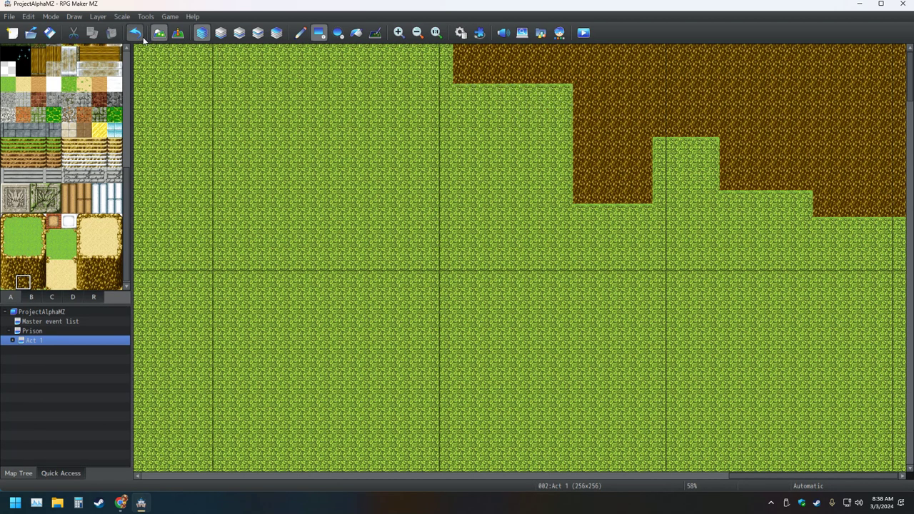
{"action": "left_click", "coordinate": [140, 36]}
{"action": "left_click", "coordinate": [142, 37]}
{"action": "left_click", "coordinate": [142, 37]}
{"action": "left_click", "coordinate": [142, 37]}
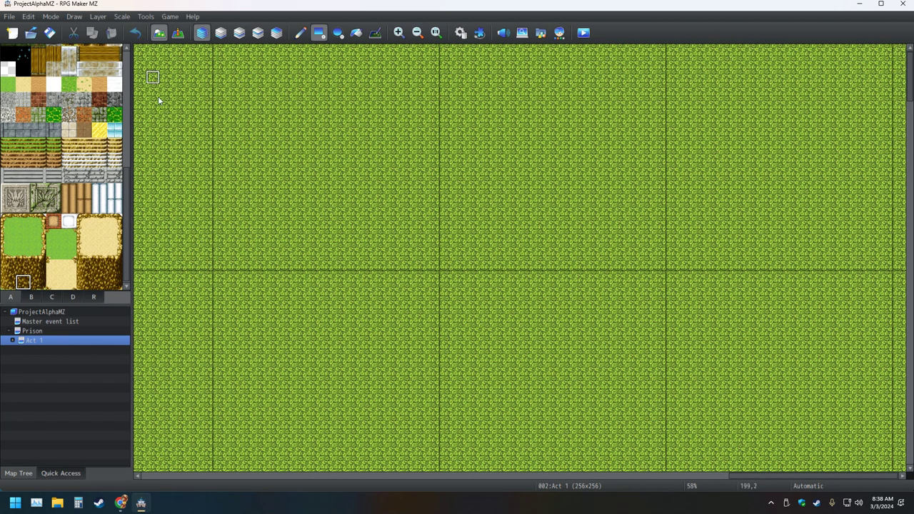
- Paint two adjoining rectangles, 6 by 9 and 5 by 8 tiles, in the map's northeast corner with the grass-topped ledge's rock wall tile
{"action": "scroll", "coordinate": [78, 182], "scroll_direction": "up", "scroll_amount": 4}
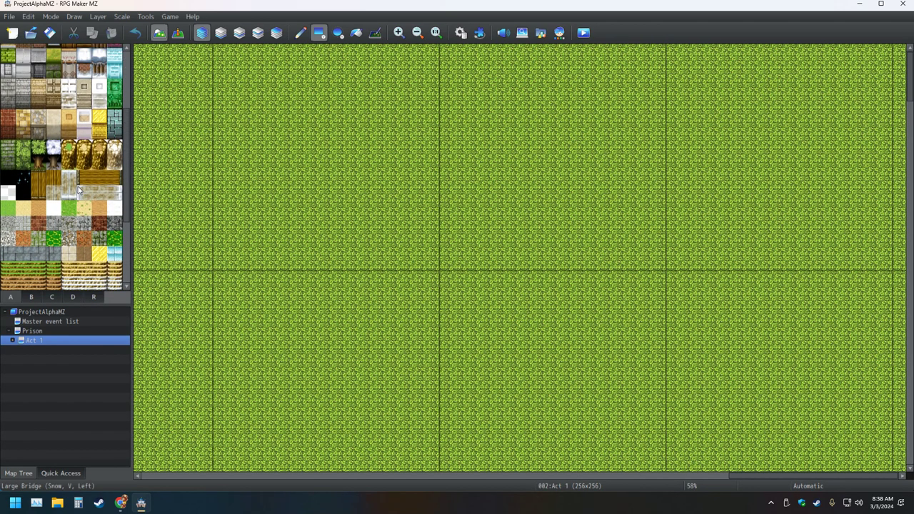
{"action": "left_click", "coordinate": [67, 162]}
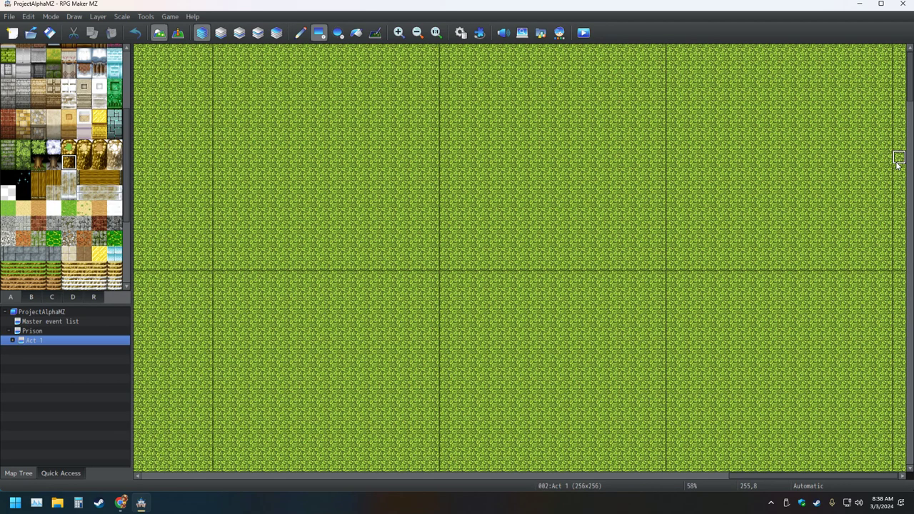
{"action": "mouse_move", "coordinate": [897, 163]}
{"action": "left_mouse_down"}
{"action": "mouse_move", "coordinate": [869, 74]}
{"action": "mouse_move", "coordinate": [828, 54]}
{"action": "left_mouse_up"}
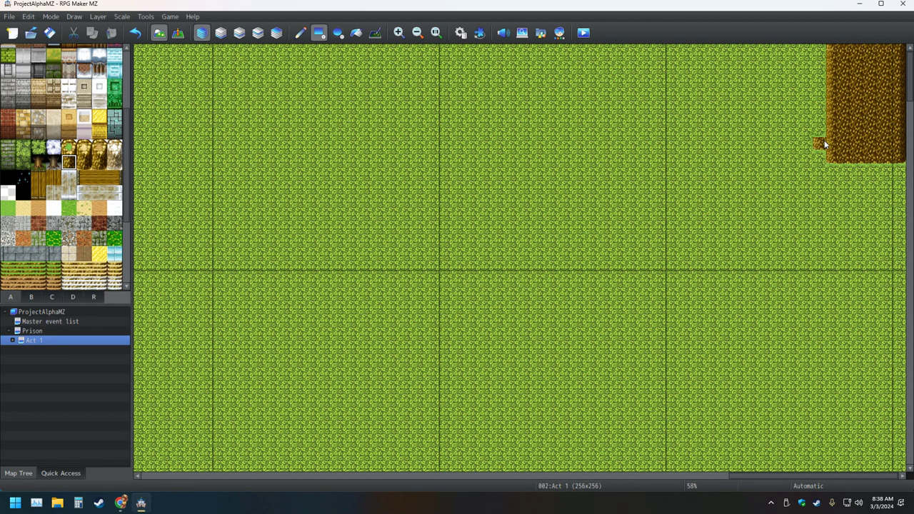
{"action": "left_click_drag", "start_coordinate": [809, 127], "coordinate": [771, 51]}
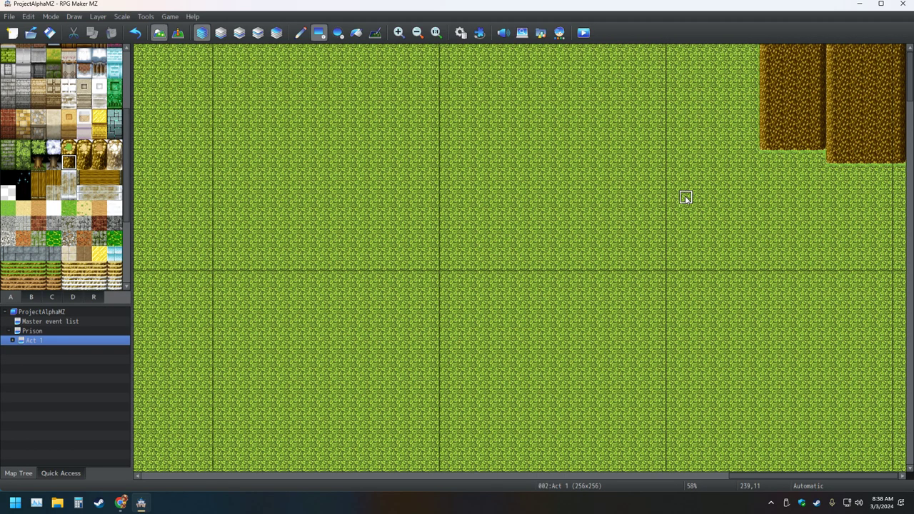
- Switch to Steam and select RPG Maker VX Ace among the library's hidden games
{"action": "left_click", "coordinate": [858, 3]}
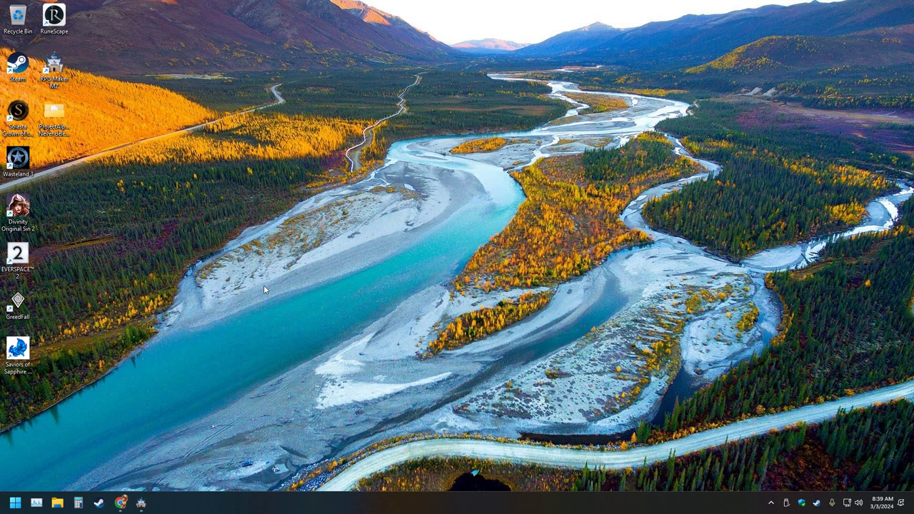
{"action": "left_click", "coordinate": [98, 502]}
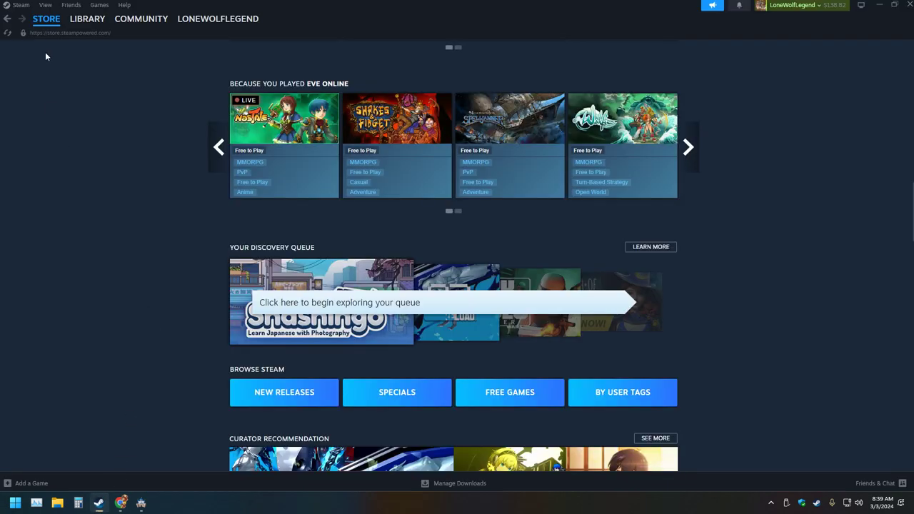
{"action": "left_click", "coordinate": [89, 19]}
{"action": "left_click", "coordinate": [47, 6]}
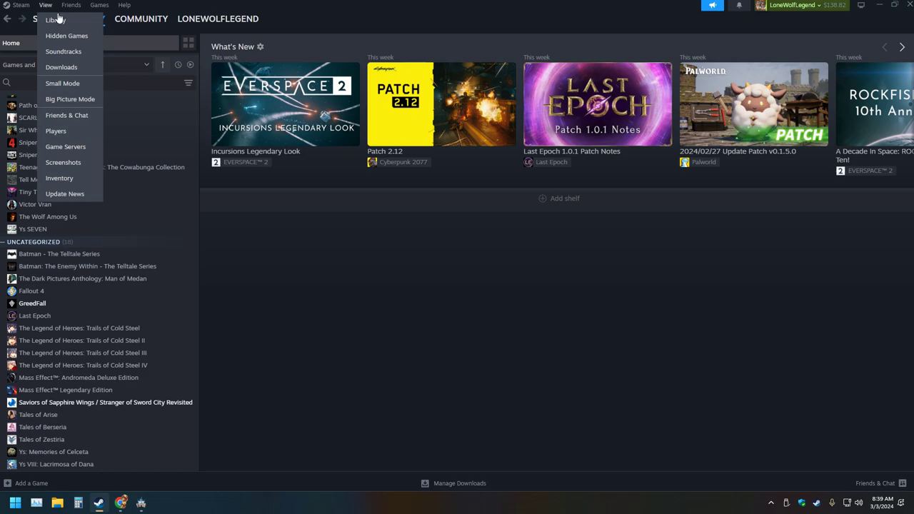
{"action": "left_click", "coordinate": [64, 36]}
{"action": "scroll", "coordinate": [68, 327], "scroll_direction": "down", "scroll_amount": 4}
{"action": "left_click", "coordinate": [73, 279]}
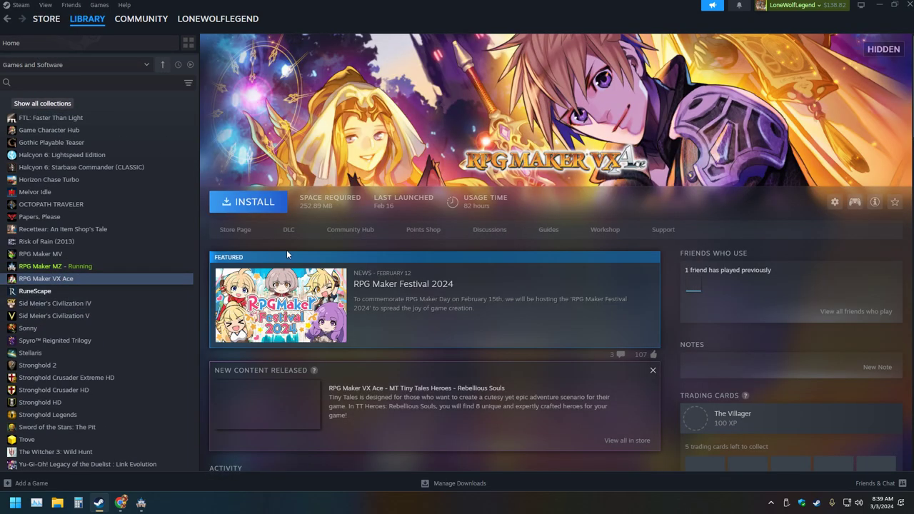
- Install RPG Maker VX Ace and launch it
{"action": "left_click", "coordinate": [271, 203]}
{"action": "left_click", "coordinate": [426, 333]}
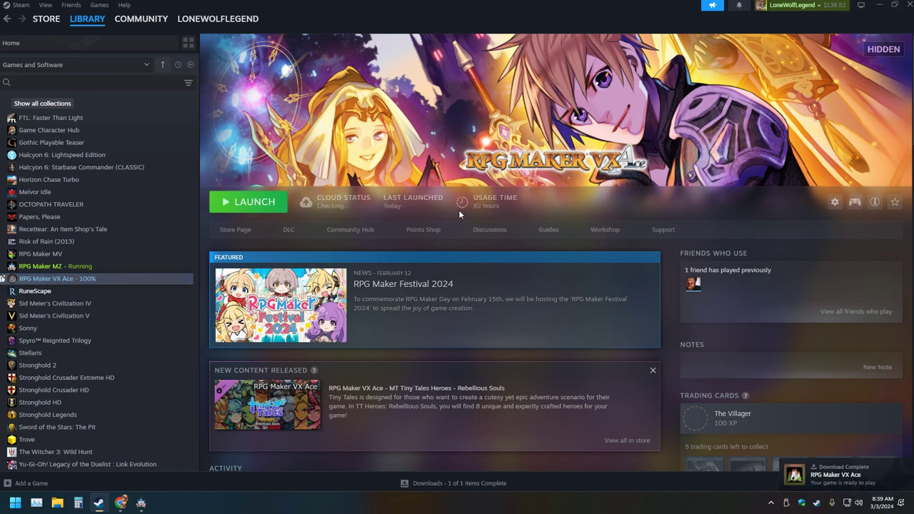
{"action": "left_click", "coordinate": [243, 202]}
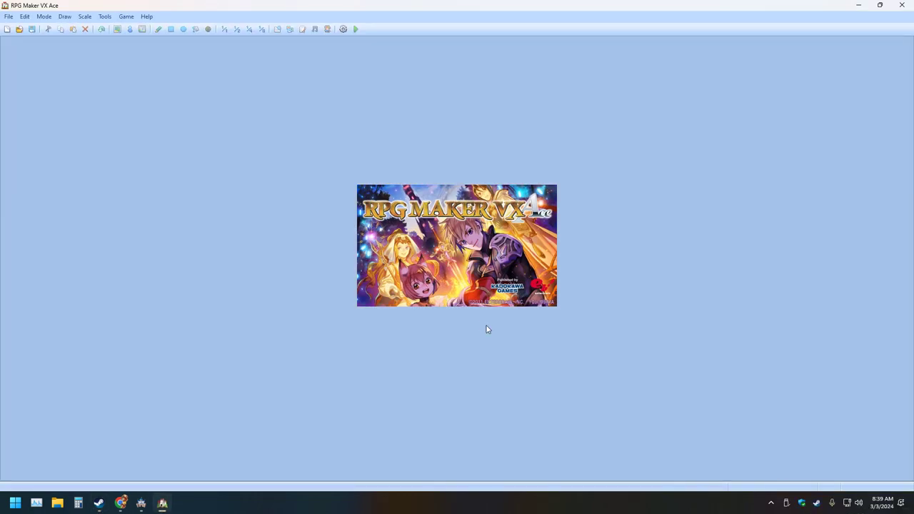
- Load the "rpg maker do not delete" cloud project from the Project Menu and close the dialog
{"action": "left_click", "coordinate": [343, 29]}
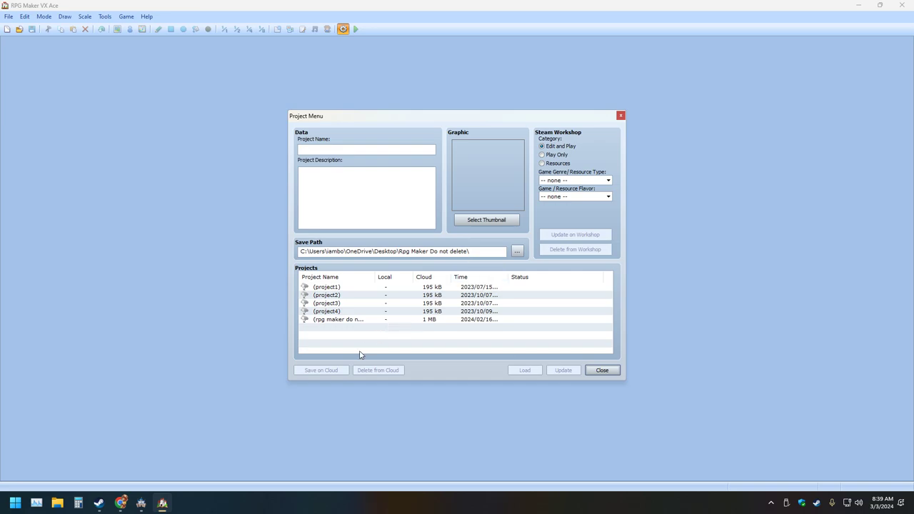
{"action": "left_click", "coordinate": [349, 313]}
{"action": "left_click", "coordinate": [351, 319]}
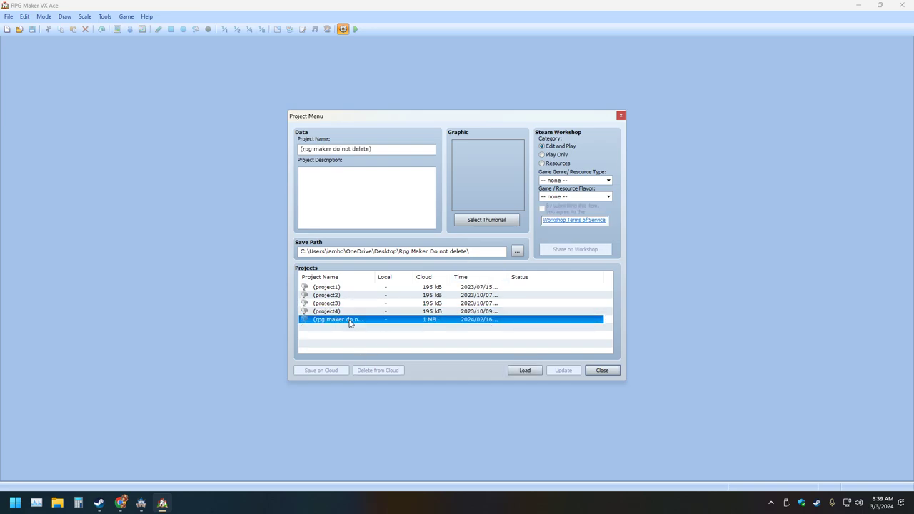
{"action": "left_click", "coordinate": [515, 371]}
{"action": "left_click", "coordinate": [620, 116]}
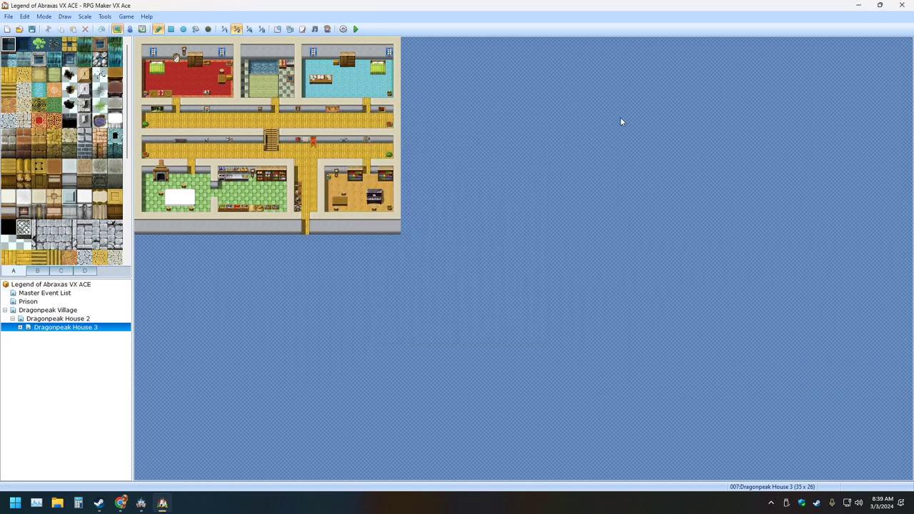
- Open the Dragonpeak Village map at its northeast part
{"action": "left_click", "coordinate": [39, 312]}
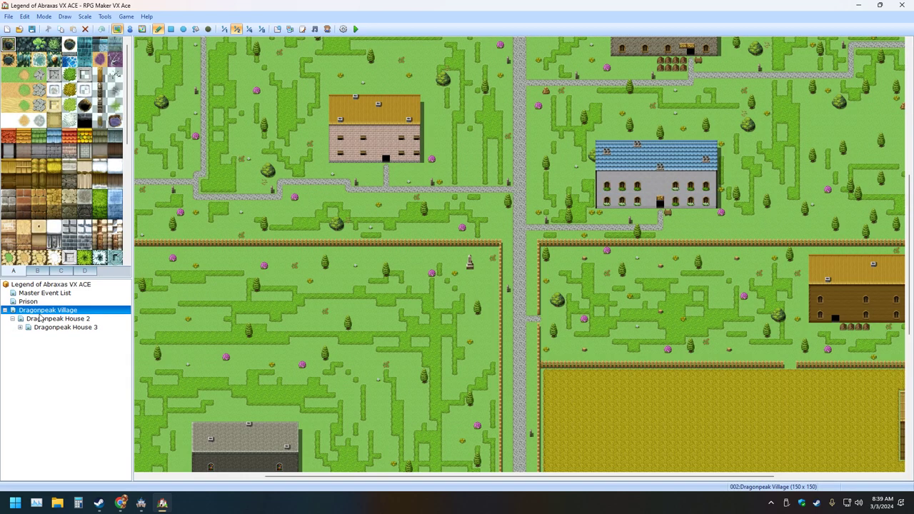
{"action": "middle_click", "coordinate": [401, 277]}
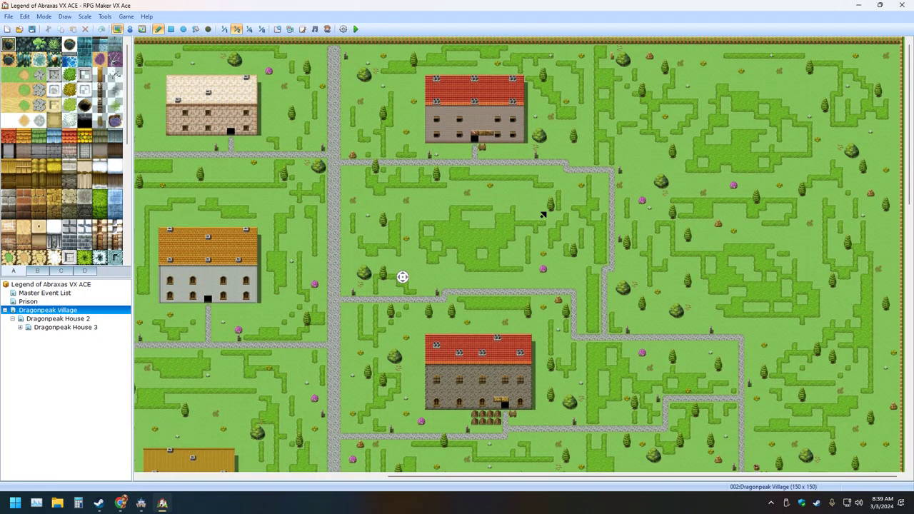
{"action": "middle_click", "coordinate": [542, 214]}
- Paint a 7-by-6-tile rectangle of the lower center Cliff wall tile east of the northernmost red-roofed house
{"action": "scroll", "coordinate": [75, 249], "scroll_direction": "down", "scroll_amount": 3}
{"action": "scroll", "coordinate": [74, 248], "scroll_direction": "down", "scroll_amount": 3}
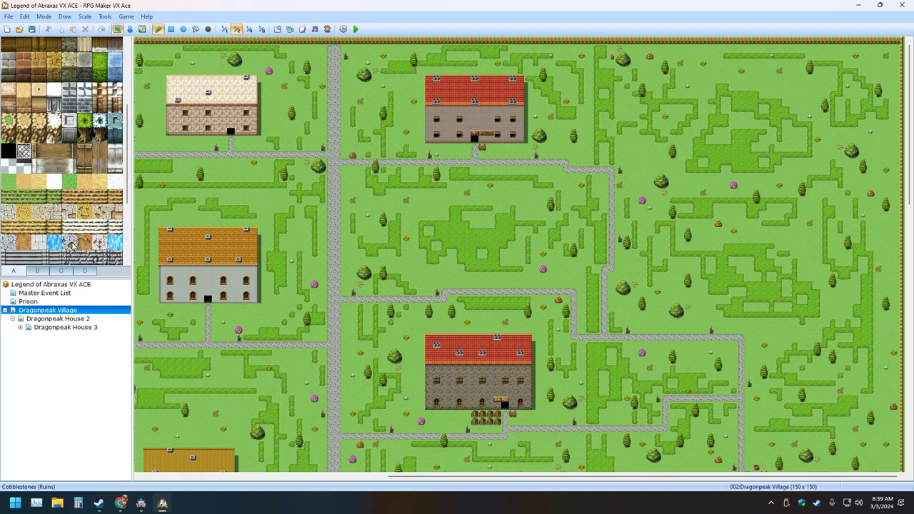
{"action": "scroll", "coordinate": [72, 245], "scroll_direction": "down", "scroll_amount": 3}
{"action": "left_click", "coordinate": [24, 258]}
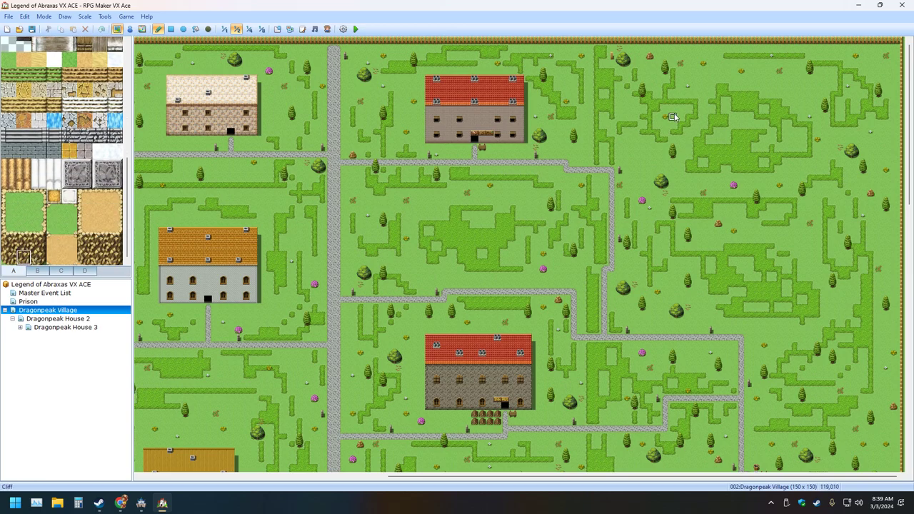
{"action": "left_click", "coordinate": [171, 29]}
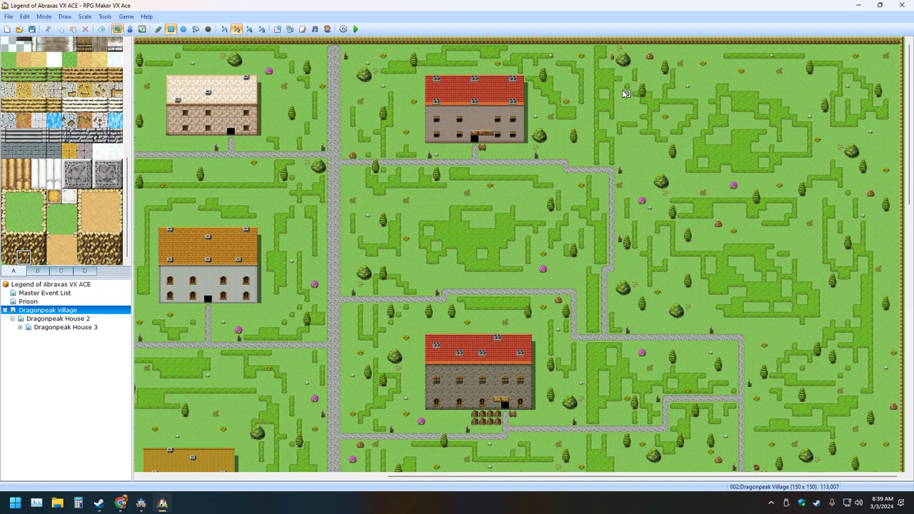
{"action": "left_click_drag", "start_coordinate": [588, 77], "coordinate": [634, 117]}
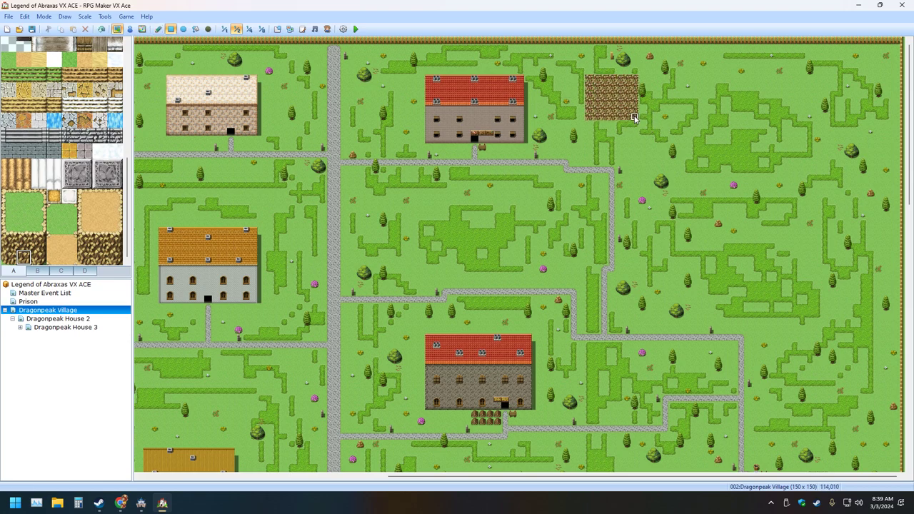
- Undo the cliff rectangle and paint two adjoining ones, 6 by 6 and 5 by 4 tiles, with the upper center Cliff wall tile
{"action": "left_click", "coordinate": [223, 29]}
{"action": "scroll", "coordinate": [490, 141], "scroll_direction": "up", "scroll_amount": 3}
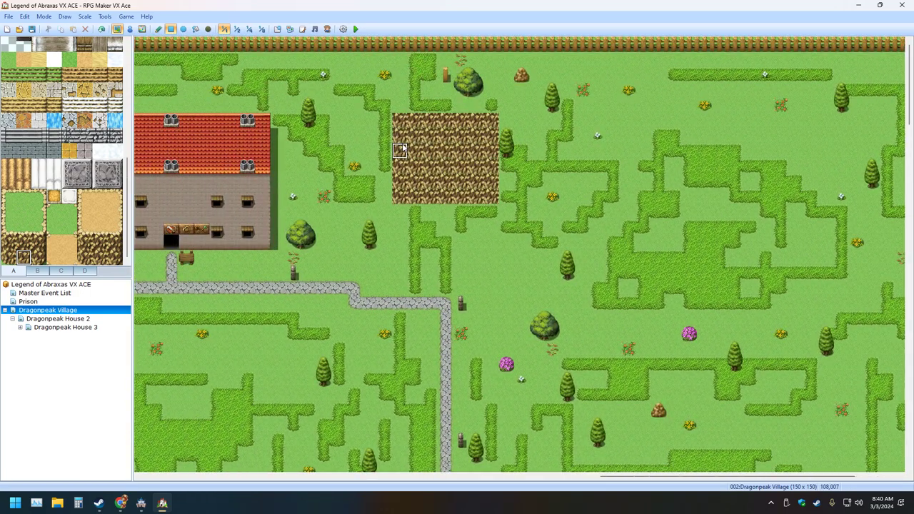
{"action": "left_click", "coordinate": [25, 242]}
{"action": "left_click", "coordinate": [118, 29]}
{"action": "key", "text": "ctrl+z"}
{"action": "left_click_drag", "start_coordinate": [390, 111], "coordinate": [460, 182]}
{"action": "left_click_drag", "start_coordinate": [475, 114], "coordinate": [541, 154]}
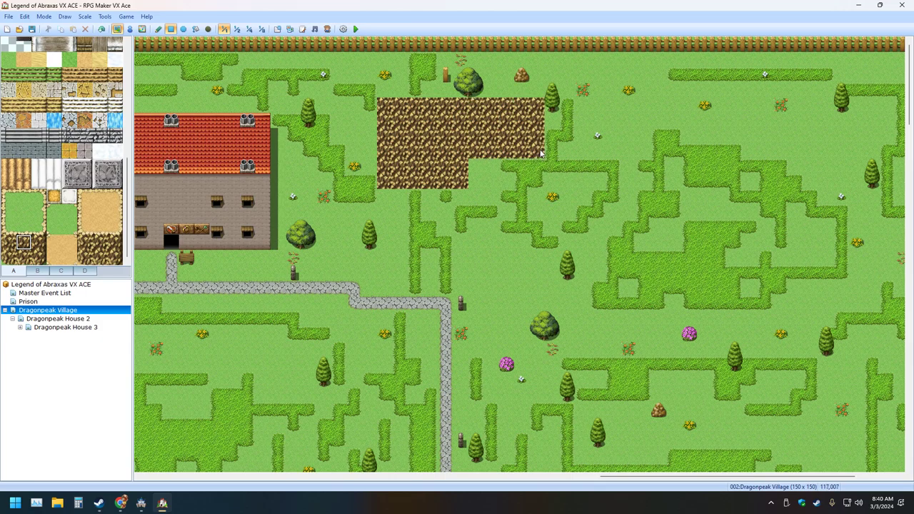
{"action": "scroll", "coordinate": [63, 196], "scroll_direction": "down", "scroll_amount": 5}
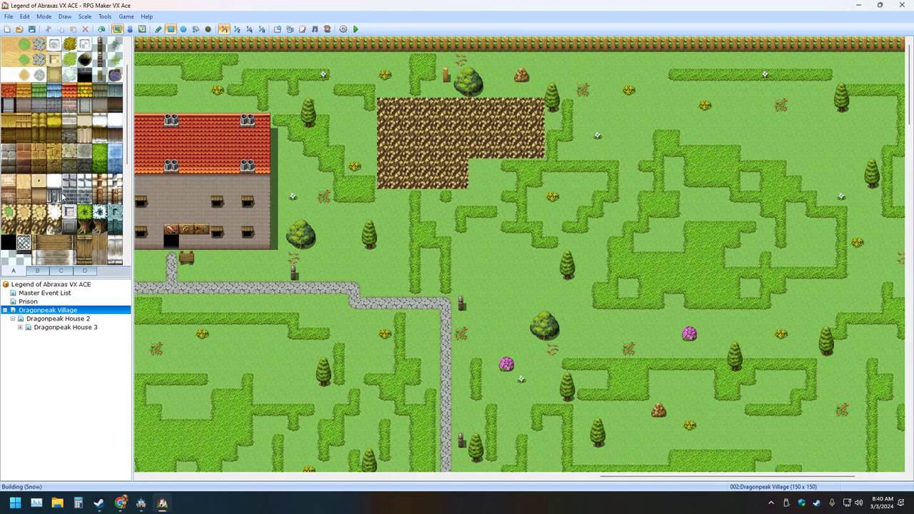
- Paint two adjoining rectangles, 6 by 4 and 4 by 4 tiles, with the leftmost lower Cliff wall tile east of the existing cliff
{"action": "left_click", "coordinate": [8, 227]}
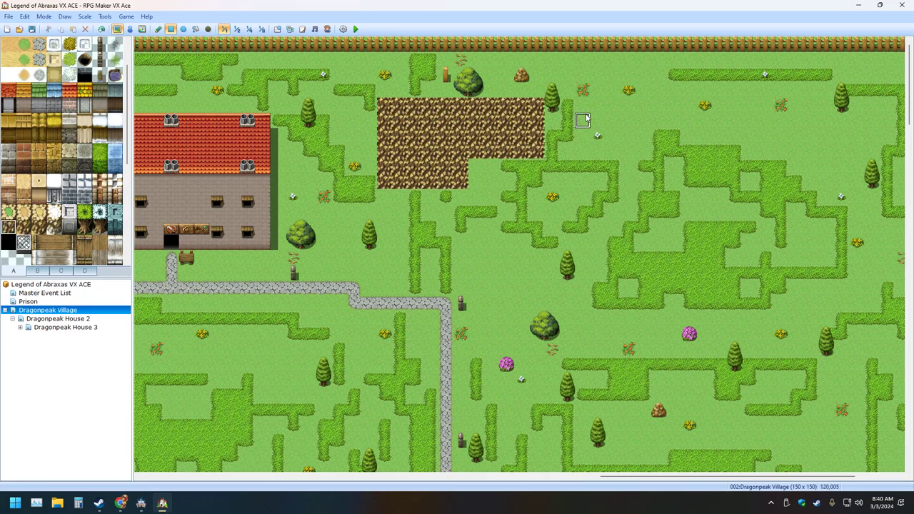
{"action": "left_click_drag", "start_coordinate": [583, 107], "coordinate": [658, 150]}
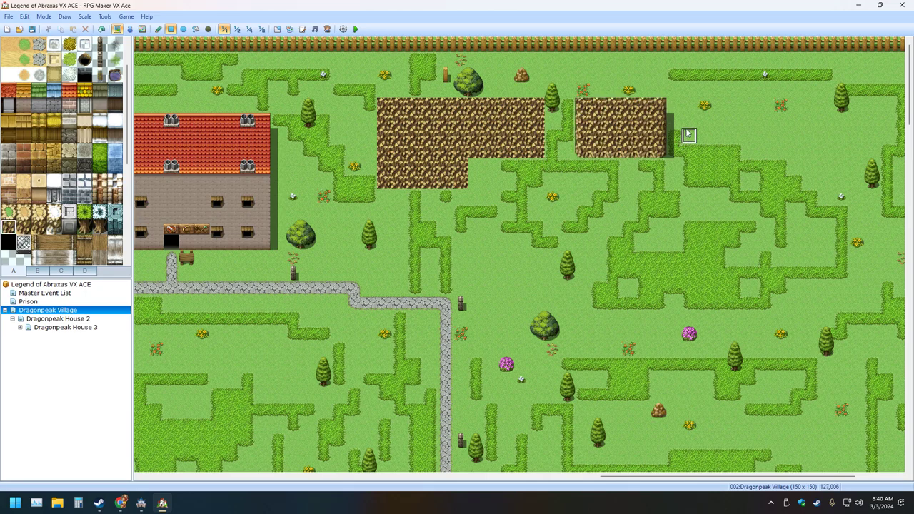
{"action": "left_click_drag", "start_coordinate": [675, 105], "coordinate": [719, 150]}
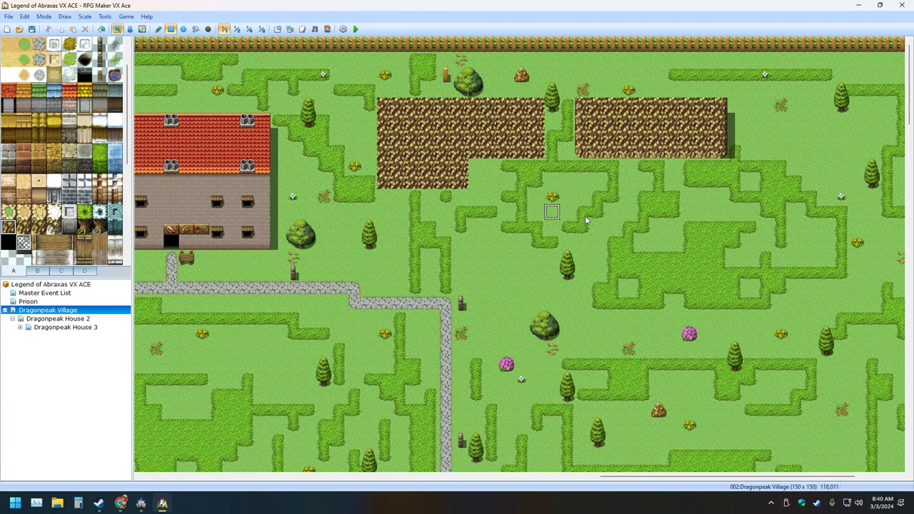
- Close RPG Maker VX Ace without saving the changes and uninstall it through its entry in the Steam library
{"action": "left_click", "coordinate": [901, 5]}
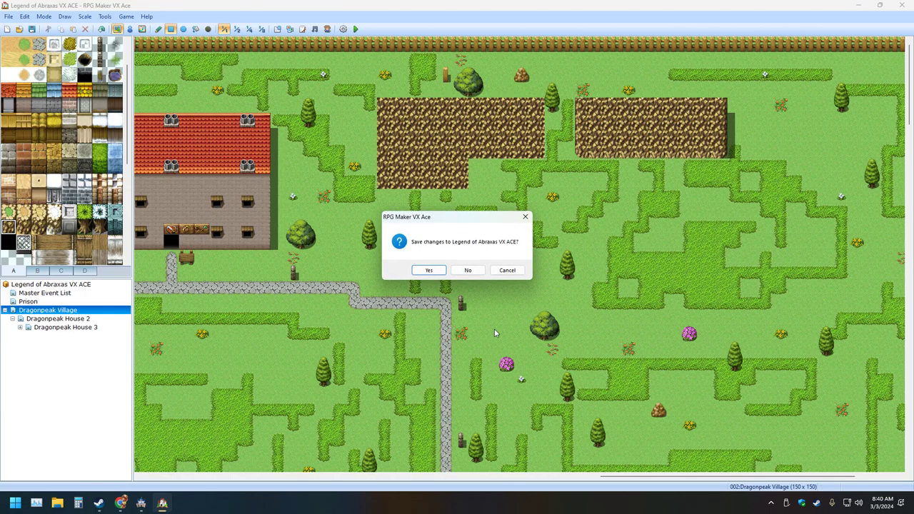
{"action": "left_click", "coordinate": [473, 274]}
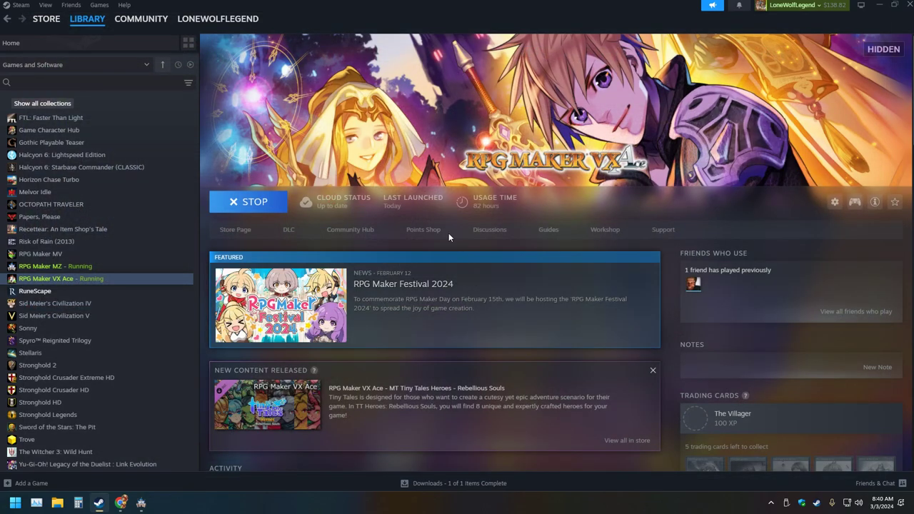
{"action": "right_click", "coordinate": [109, 280]}
{"action": "mouse_move", "coordinate": [147, 353]}
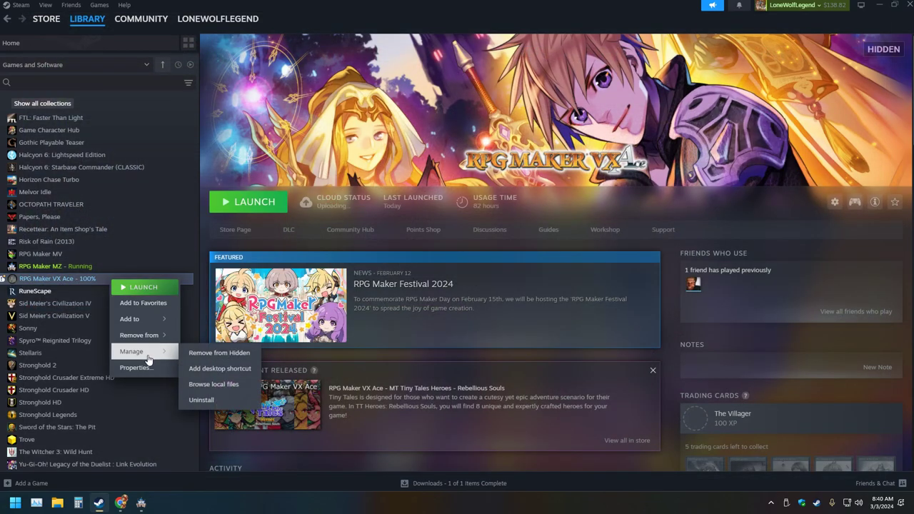
{"action": "left_click", "coordinate": [201, 400]}
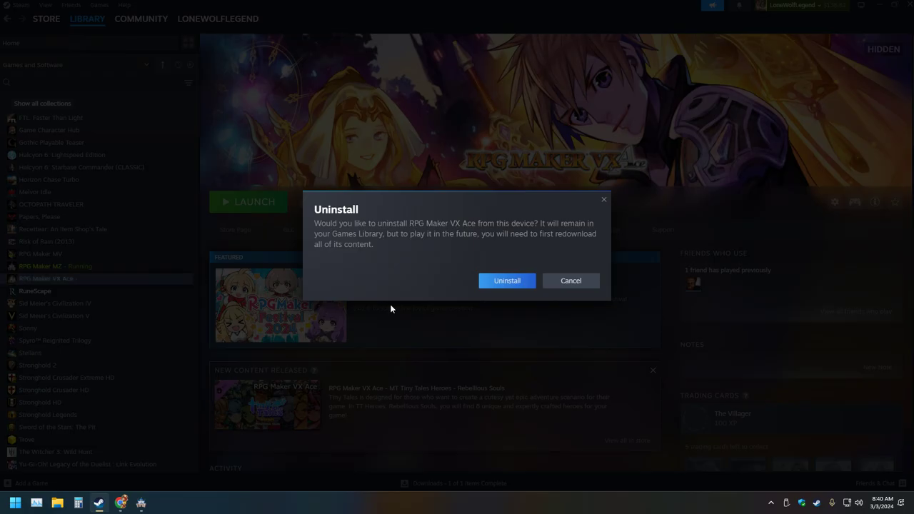
{"action": "left_click", "coordinate": [515, 285]}
- Delete the "Rpg Maker Do not delete" folder from the desktop and permanently empty the Recycle Bin
{"action": "key", "text": "super+d"}
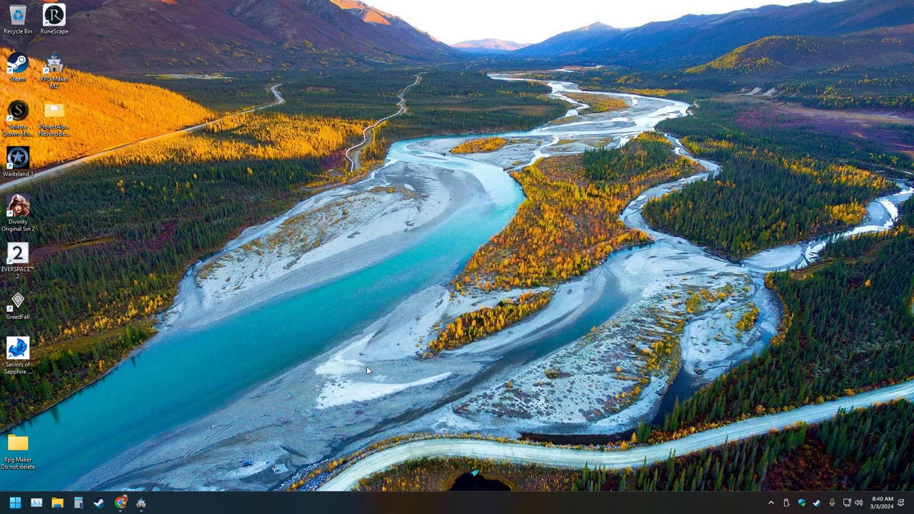
{"action": "right_click", "coordinate": [21, 461]}
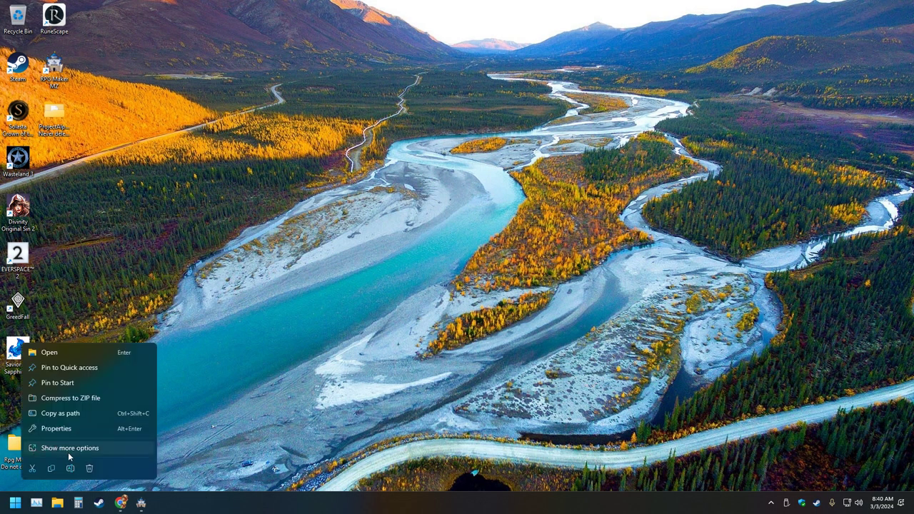
{"action": "left_click", "coordinate": [95, 470]}
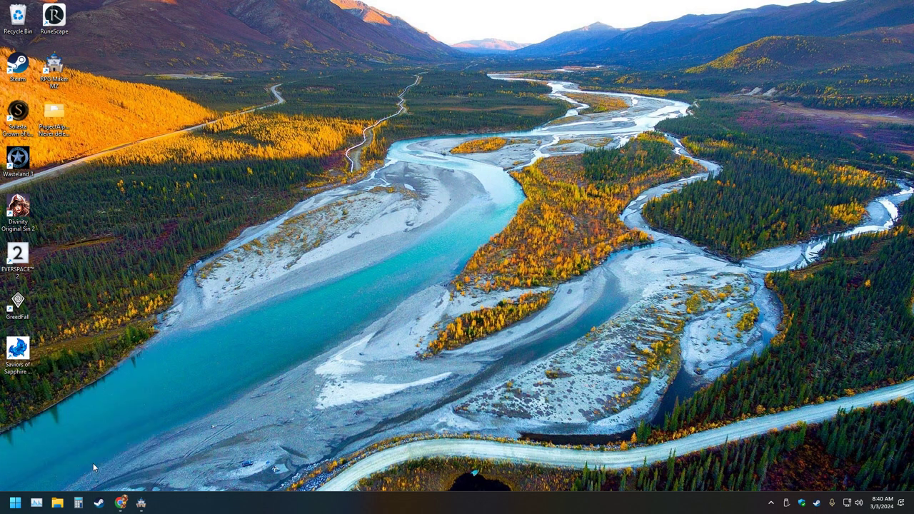
{"action": "right_click", "coordinate": [25, 12]}
{"action": "left_click", "coordinate": [70, 58]}
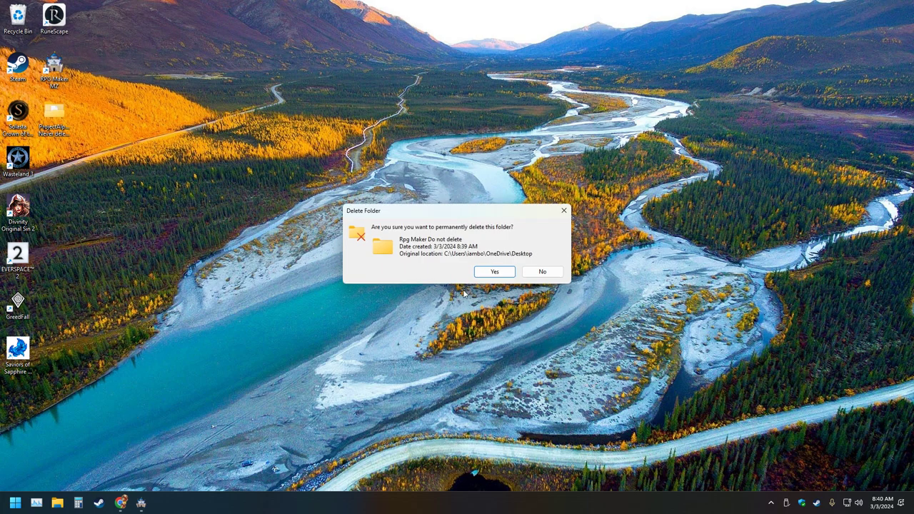
{"action": "left_click", "coordinate": [494, 272]}
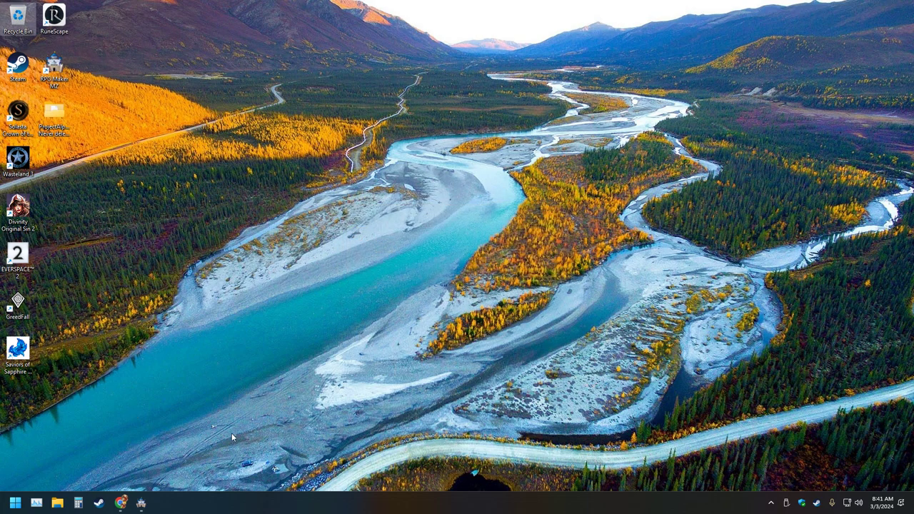
- Switch to RPG Maker MZ and undo both brown cliff rectangles in the northeast of the Act 1 map
{"action": "left_click", "coordinate": [141, 502]}
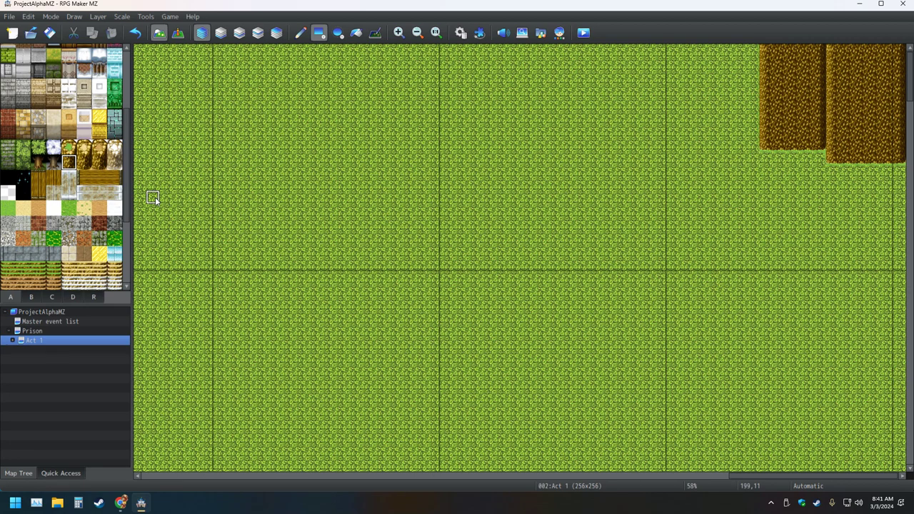
{"action": "left_click", "coordinate": [137, 32]}
{"action": "left_click", "coordinate": [137, 33]}
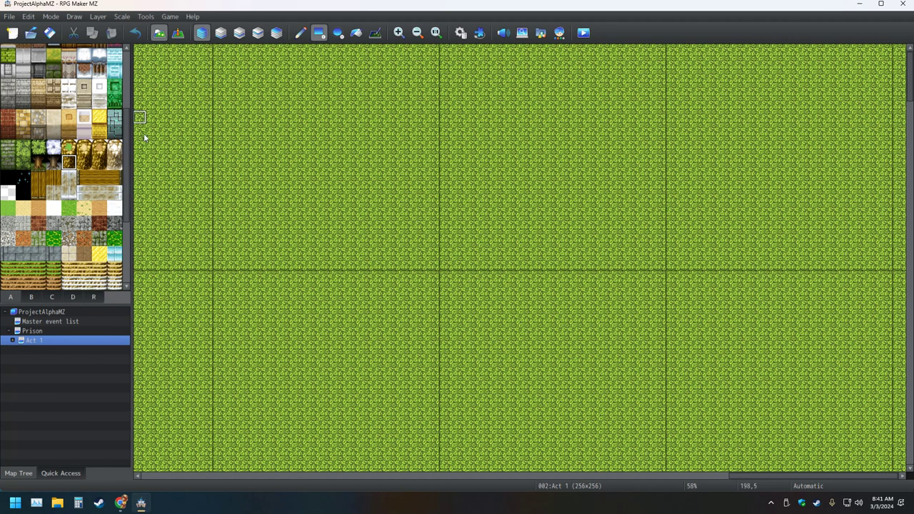
- Paint adjoining Ledge (Meadow) wall rectangles westward from the northeast corner, about 7 by 11, 5 by 8, 7 by 7 and 6 by 10 tiles
{"action": "scroll", "coordinate": [24, 271], "scroll_direction": "down", "scroll_amount": 5}
{"action": "left_click", "coordinate": [24, 268]}
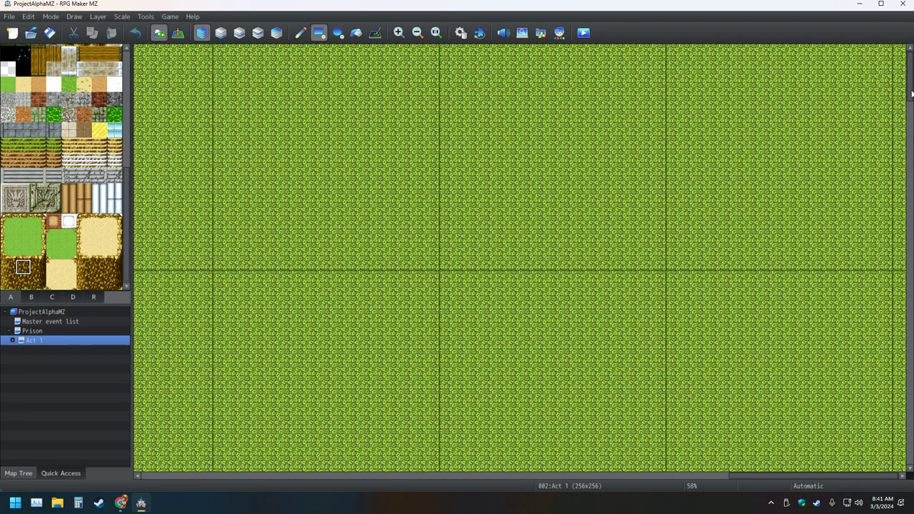
{"action": "left_click", "coordinate": [898, 183]}
{"action": "mouse_move", "coordinate": [903, 167]}
{"action": "left_mouse_down"}
{"action": "mouse_move", "coordinate": [892, 100]}
{"action": "mouse_move", "coordinate": [860, 65]}
{"action": "mouse_move", "coordinate": [820, 53]}
{"action": "left_mouse_up"}
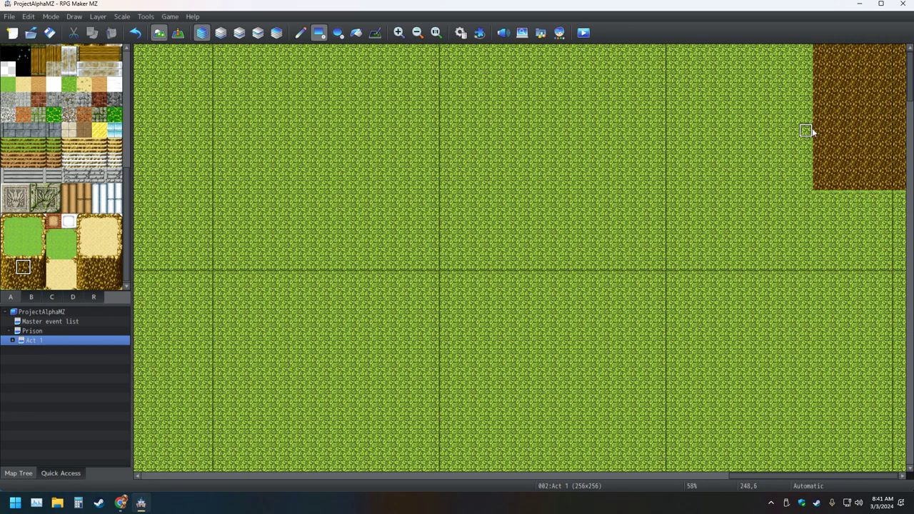
{"action": "mouse_move", "coordinate": [810, 142]}
{"action": "left_mouse_down"}
{"action": "mouse_move", "coordinate": [798, 80]}
{"action": "mouse_move", "coordinate": [777, 57]}
{"action": "mouse_move", "coordinate": [750, 51]}
{"action": "left_mouse_up"}
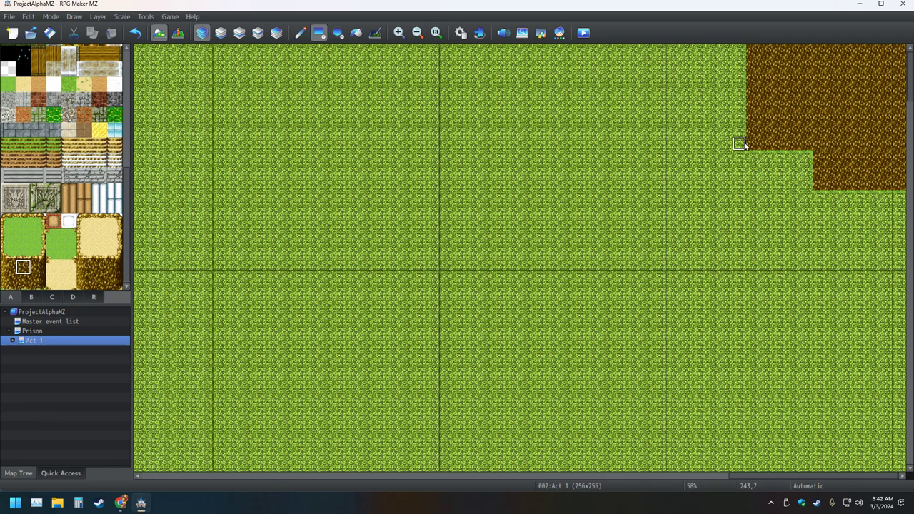
{"action": "mouse_move", "coordinate": [742, 133]}
{"action": "left_mouse_down"}
{"action": "mouse_move", "coordinate": [724, 93]}
{"action": "mouse_move", "coordinate": [675, 53]}
{"action": "mouse_move", "coordinate": [659, 66]}
{"action": "mouse_move", "coordinate": [656, 55]}
{"action": "mouse_move", "coordinate": [657, 85]}
{"action": "left_mouse_up"}
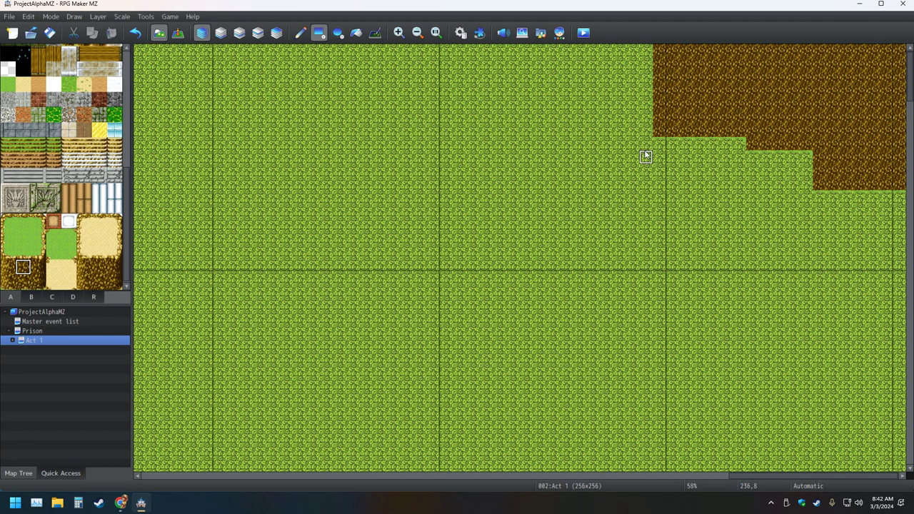
{"action": "mouse_move", "coordinate": [658, 171]}
{"action": "left_mouse_down"}
{"action": "mouse_move", "coordinate": [624, 133]}
{"action": "mouse_move", "coordinate": [587, 49]}
{"action": "left_mouse_up"}
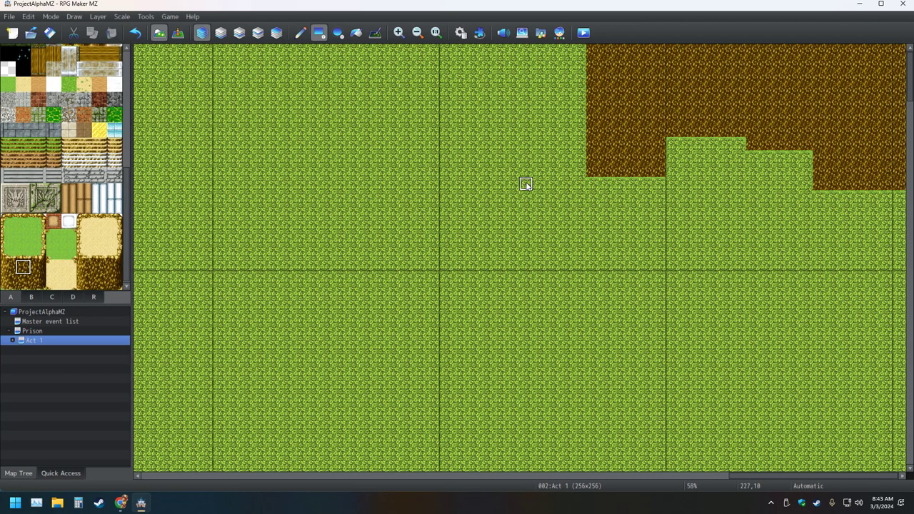
- Undo all the ledge wall rectangles painted along the map's north edge
{"action": "key", "text": "ctrl+z"}
{"action": "key", "text": "ctrl+z"}
{"action": "key", "text": "ctrl+z"}
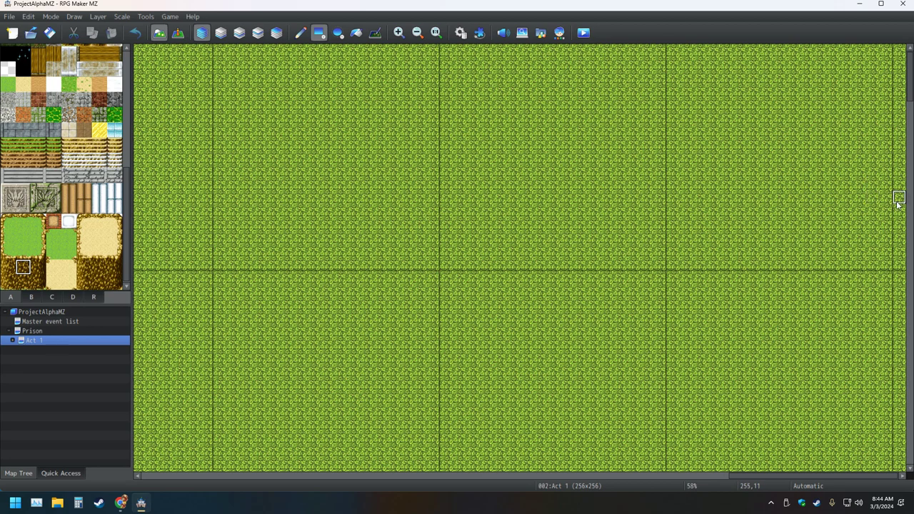
- Paint a ledge wall band westward from the east edge in rectangles of about 8 by 9, 8 by 7, 6 by 7, 6 by 5 and 9 by 8 tiles
{"action": "mouse_move", "coordinate": [897, 187]}
{"action": "left_mouse_down"}
{"action": "mouse_move", "coordinate": [853, 114]}
{"action": "mouse_move", "coordinate": [804, 81]}
{"action": "left_mouse_up"}
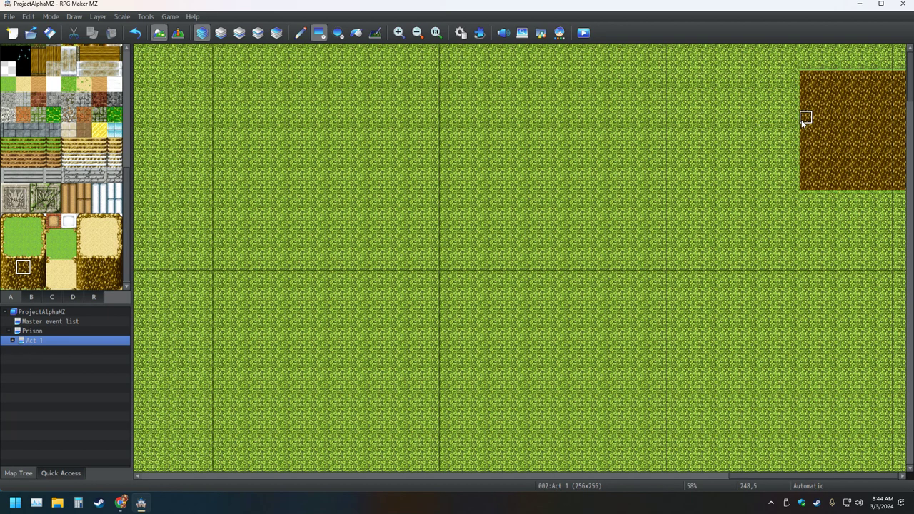
{"action": "left_click_drag", "start_coordinate": [792, 104], "coordinate": [703, 185]}
{"action": "left_click_drag", "start_coordinate": [685, 143], "coordinate": [619, 64]}
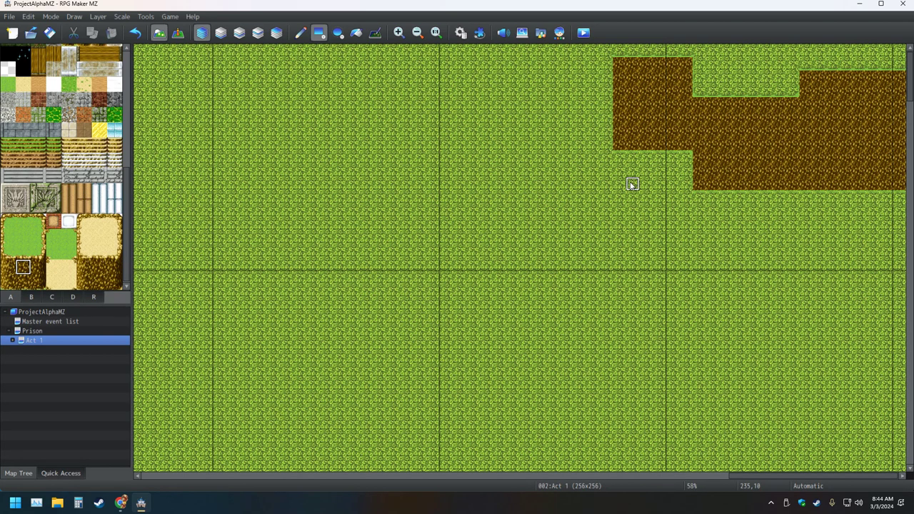
{"action": "left_click_drag", "start_coordinate": [605, 133], "coordinate": [536, 76]}
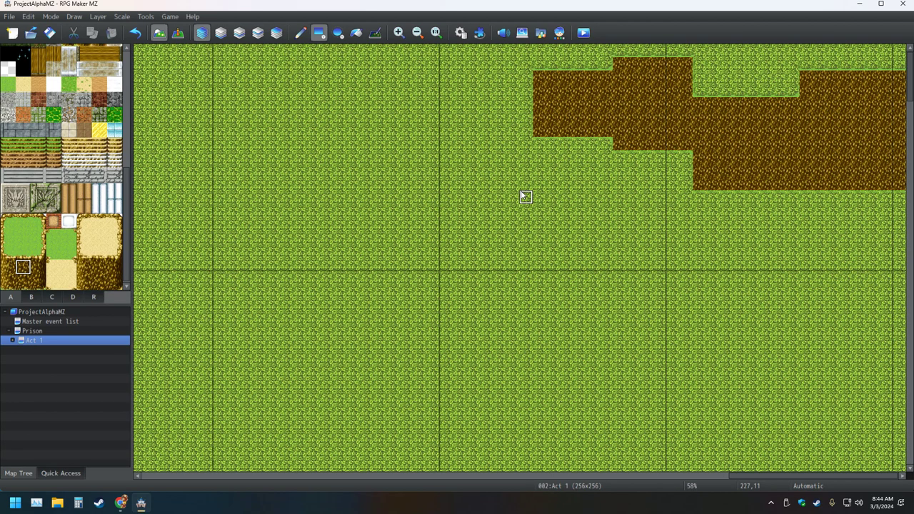
{"action": "left_click_drag", "start_coordinate": [524, 145], "coordinate": [422, 51]}
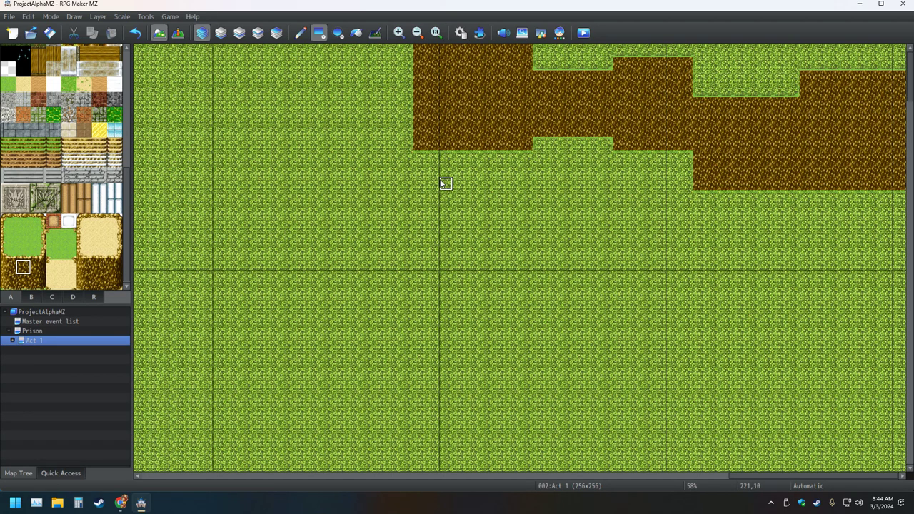
- Flood-fill the grass north of the cliff band with the Ledge (Meadow) top and refill it with the rock-edged grassy cliff top tile
{"action": "left_click", "coordinate": [20, 240]}
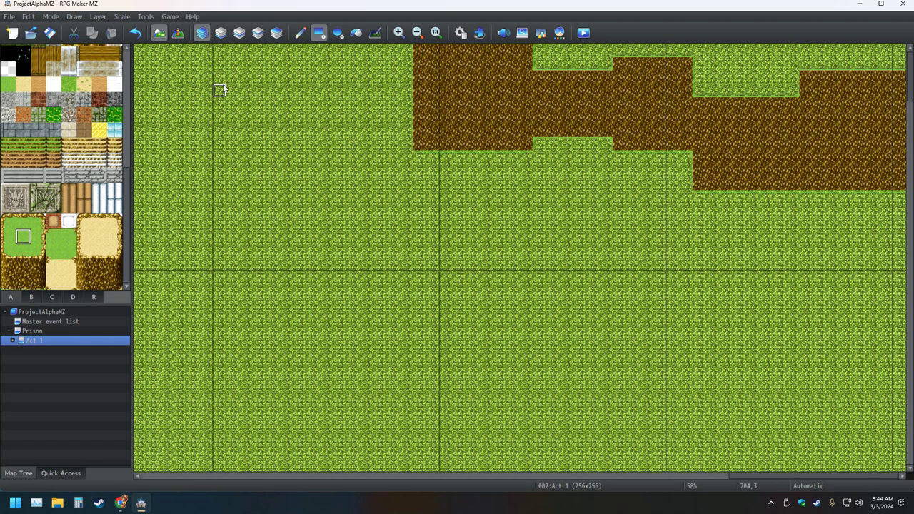
{"action": "left_click", "coordinate": [355, 33]}
{"action": "left_click", "coordinate": [554, 55]}
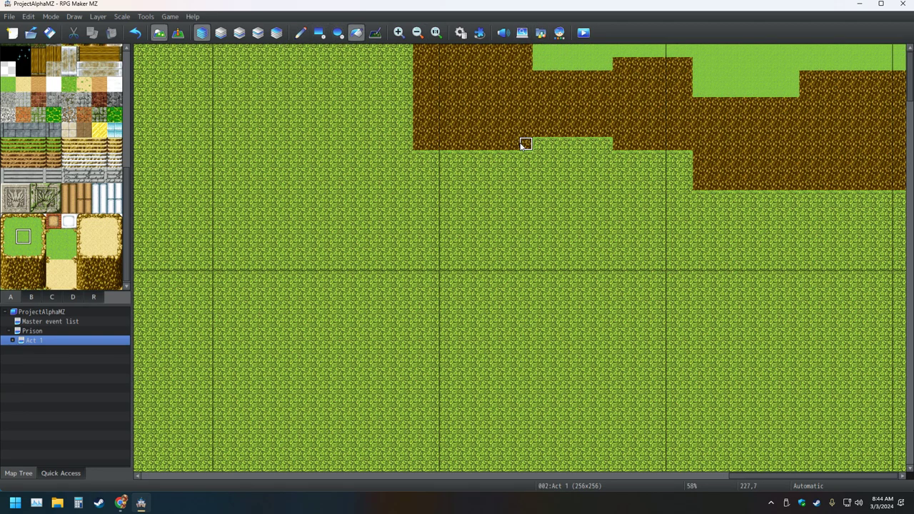
{"action": "scroll", "coordinate": [58, 212], "scroll_direction": "up", "scroll_amount": 3}
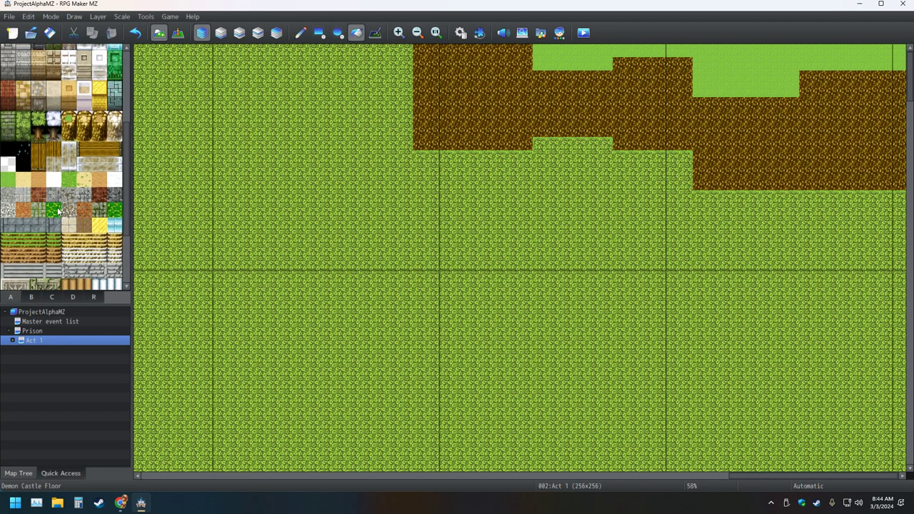
{"action": "scroll", "coordinate": [58, 211], "scroll_direction": "up", "scroll_amount": 3}
{"action": "left_click", "coordinate": [68, 169]}
{"action": "left_click", "coordinate": [550, 55]}
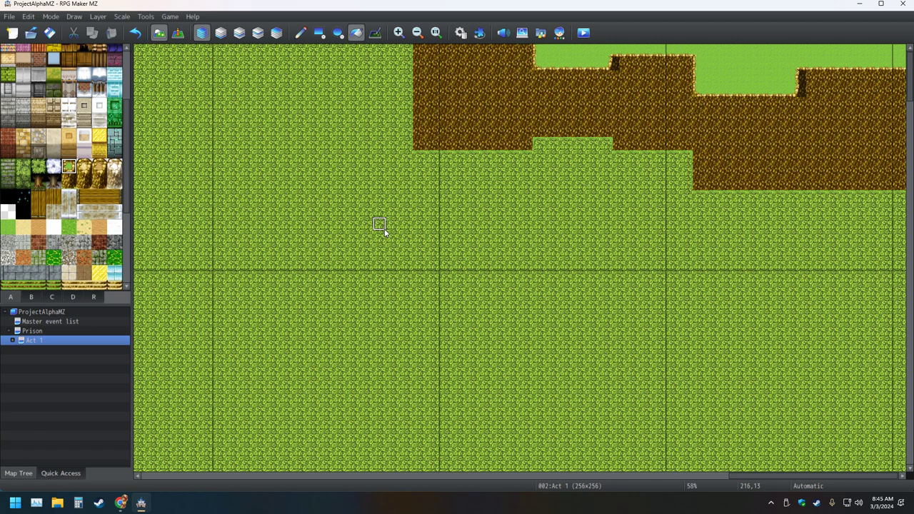
- Undo the cliff top fills and the whole cliff band on the Act 1 map
{"action": "key", "text": "ctrl+z"}
{"action": "key", "text": "ctrl+z"}
{"action": "key", "text": "ctrl+z"}
{"action": "key", "text": "ctrl+z"}
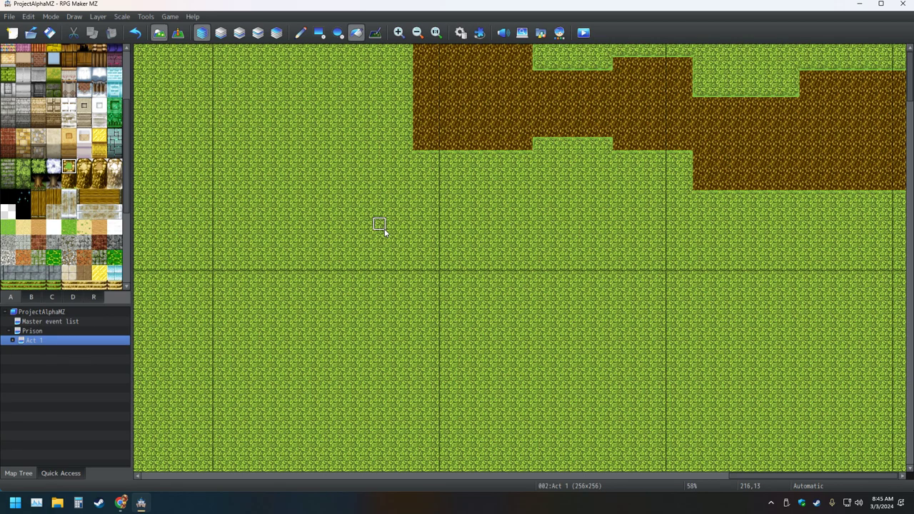
{"action": "key", "text": "ctrl+z"}
{"action": "key", "text": "ctrl+z"}
{"action": "key", "text": "ctrl+z"}
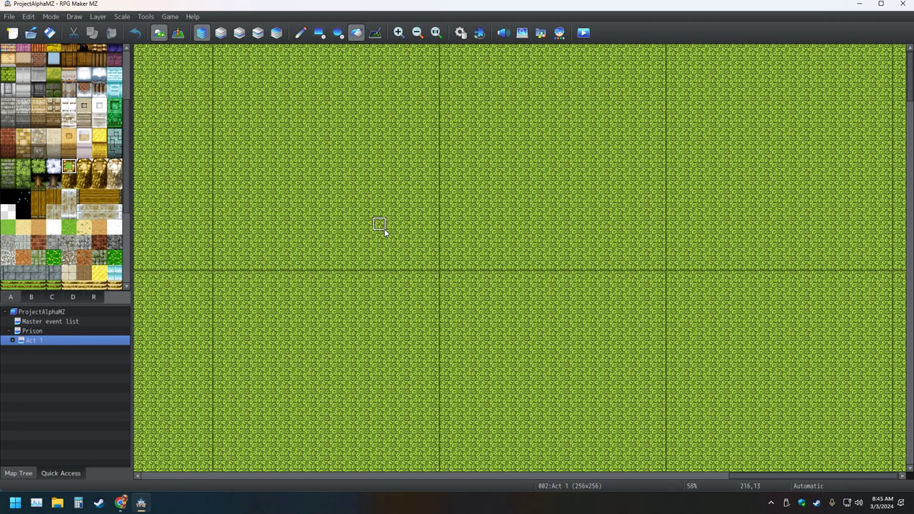
- Paint Ledge (Meadow) wall rectangles of about 3 by 6 and 4 by 4 tiles westward from the map's northeast edge
{"action": "scroll", "coordinate": [90, 214], "scroll_direction": "down", "scroll_amount": 5}
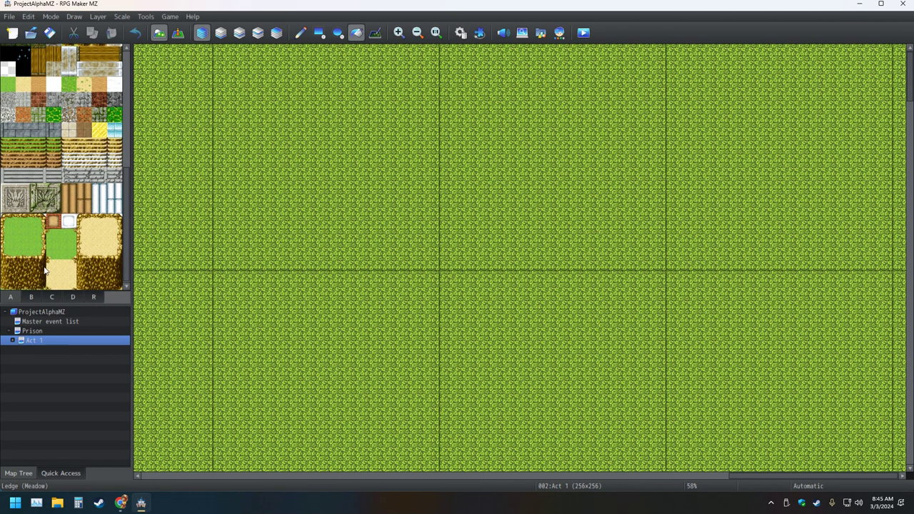
{"action": "left_click", "coordinate": [24, 267]}
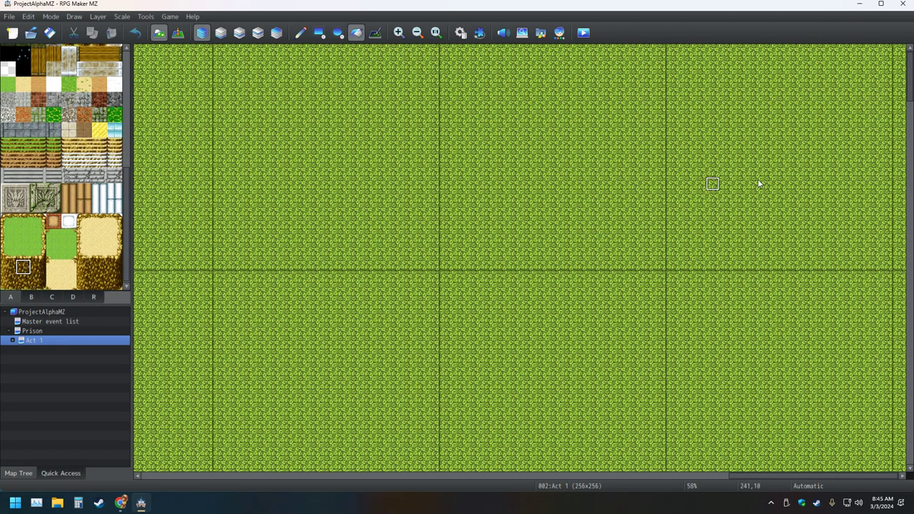
{"action": "left_click", "coordinate": [898, 145]}
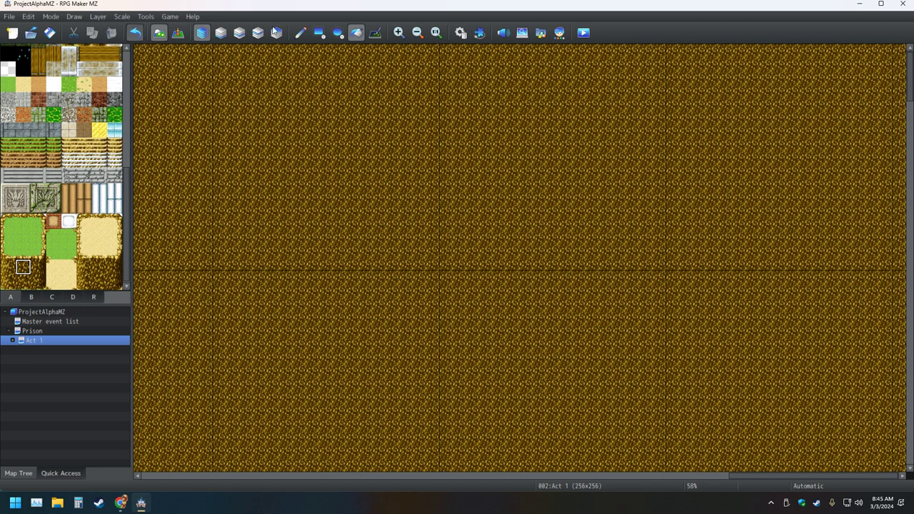
{"action": "left_click", "coordinate": [135, 32]}
{"action": "left_click", "coordinate": [319, 33]}
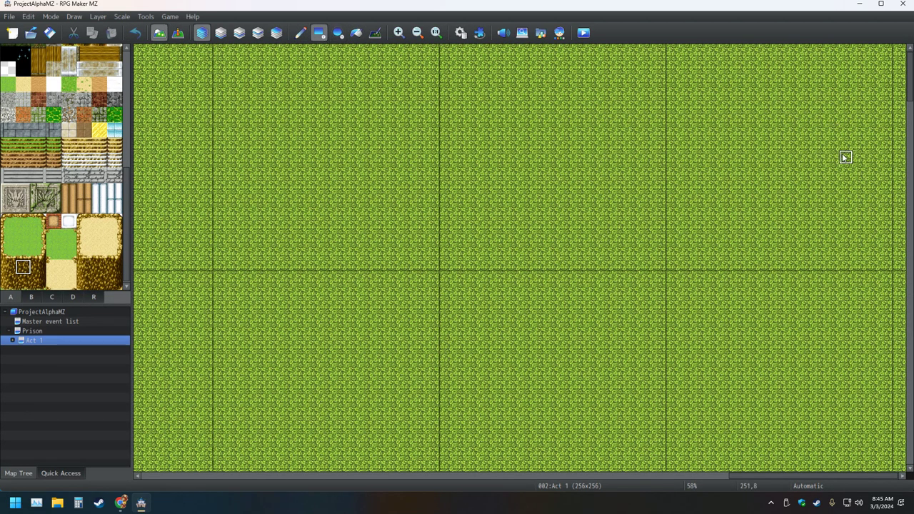
{"action": "left_click", "coordinate": [899, 142]}
{"action": "left_click_drag", "start_coordinate": [899, 142], "coordinate": [877, 76]}
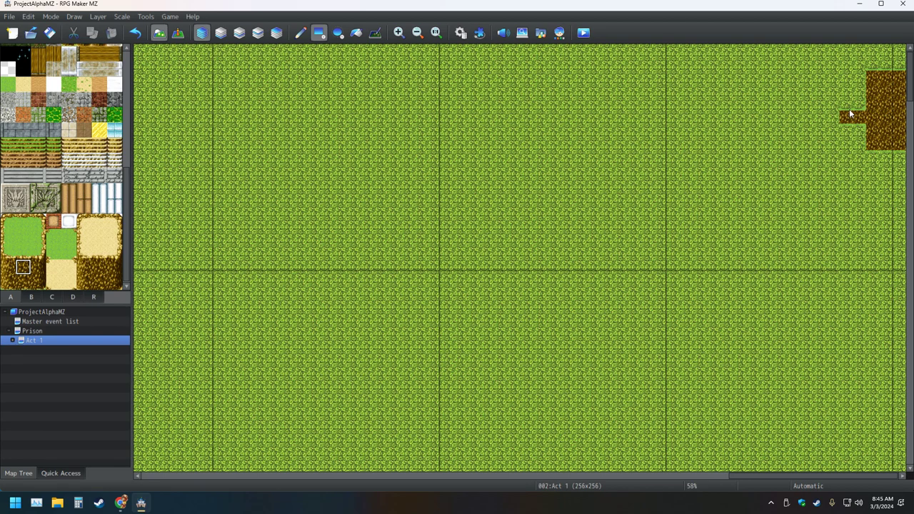
{"action": "left_click_drag", "start_coordinate": [849, 111], "coordinate": [839, 69]}
{"action": "left_click_drag", "start_coordinate": [837, 154], "coordinate": [813, 159]}
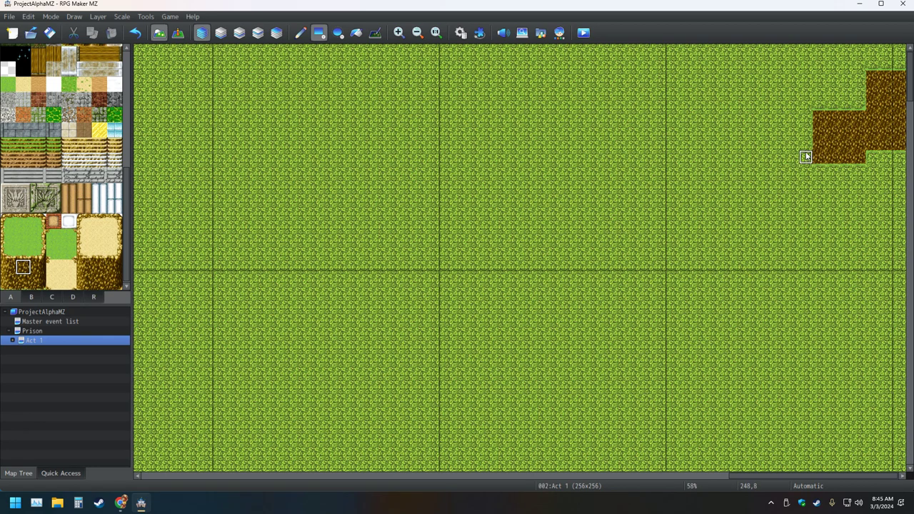
- Extend the ledge wall band westward with staggered rectangles of about 5 by 5, 4 by 5, 6 by 6 and 4 by 6 tiles
{"action": "mouse_move", "coordinate": [803, 131]}
{"action": "left_mouse_down"}
{"action": "mouse_move", "coordinate": [759, 80]}
{"action": "mouse_move", "coordinate": [736, 112]}
{"action": "mouse_move", "coordinate": [692, 143]}
{"action": "mouse_move", "coordinate": [699, 159]}
{"action": "left_mouse_up"}
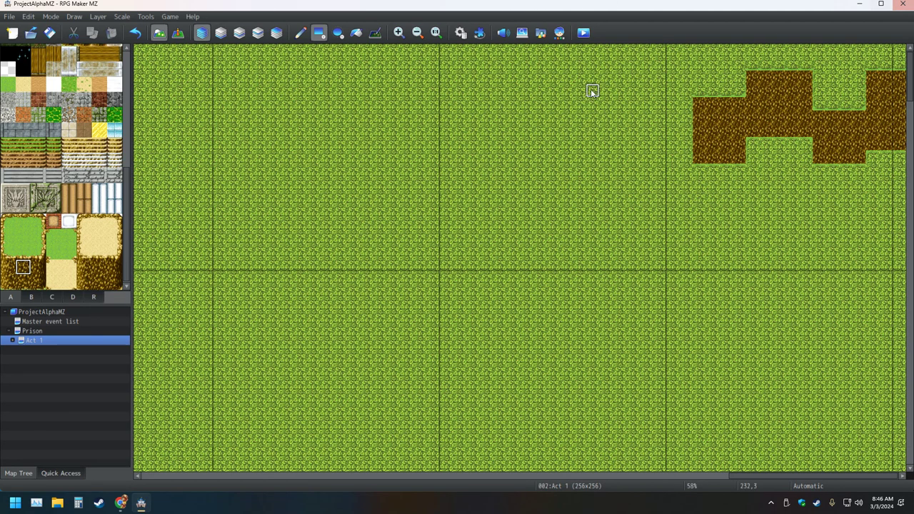
{"action": "left_click", "coordinate": [688, 145]}
{"action": "mouse_move", "coordinate": [682, 145]}
{"action": "left_mouse_down"}
{"action": "mouse_move", "coordinate": [626, 106]}
{"action": "mouse_move", "coordinate": [618, 78]}
{"action": "mouse_move", "coordinate": [571, 159]}
{"action": "left_mouse_up"}
{"action": "left_click", "coordinate": [605, 92]}
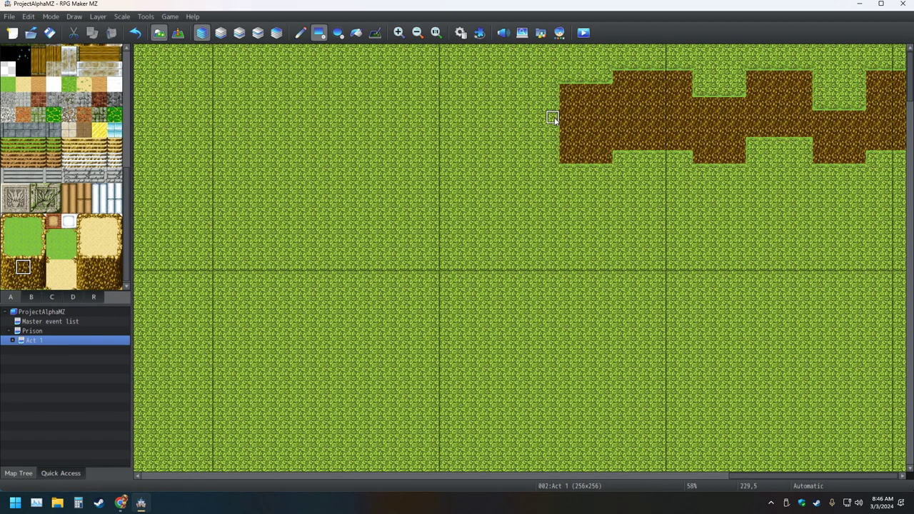
- Continue the cliff band westward with seven narrower staggered wall rectangles, each about 3 to 5 tiles wide and 3 to 4 tiles tall
{"action": "left_click_drag", "start_coordinate": [554, 119], "coordinate": [509, 76]}
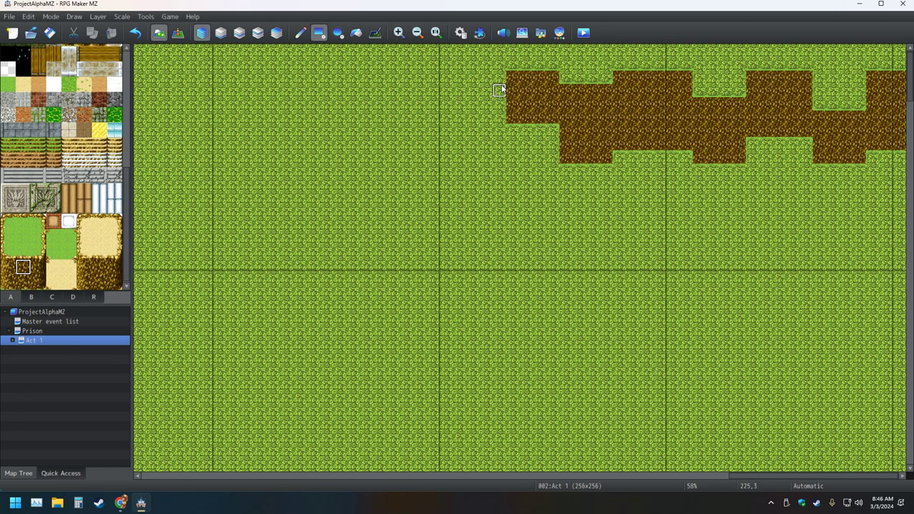
{"action": "left_click", "coordinate": [499, 104]}
{"action": "left_click", "coordinate": [475, 130]}
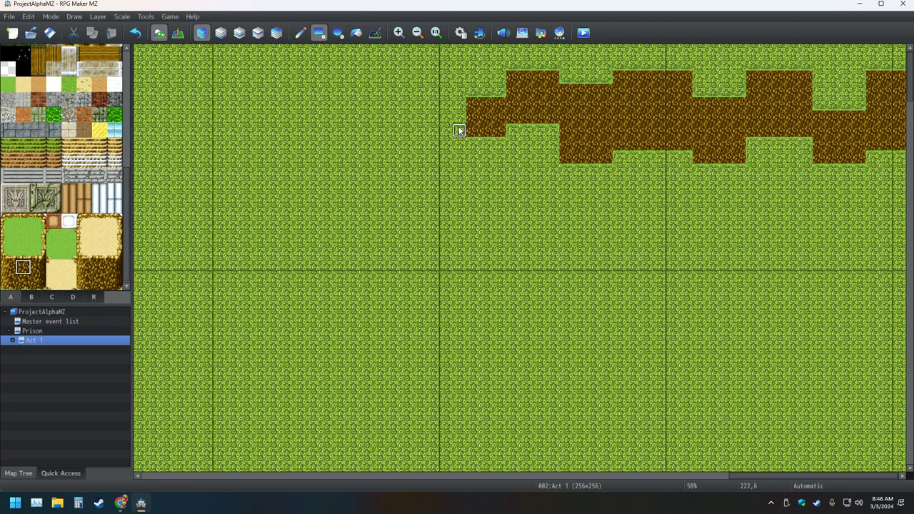
{"action": "mouse_move", "coordinate": [458, 116]}
{"action": "left_mouse_down"}
{"action": "mouse_move", "coordinate": [438, 88]}
{"action": "mouse_move", "coordinate": [407, 104]}
{"action": "mouse_move", "coordinate": [403, 121]}
{"action": "mouse_move", "coordinate": [366, 143]}
{"action": "left_mouse_up"}
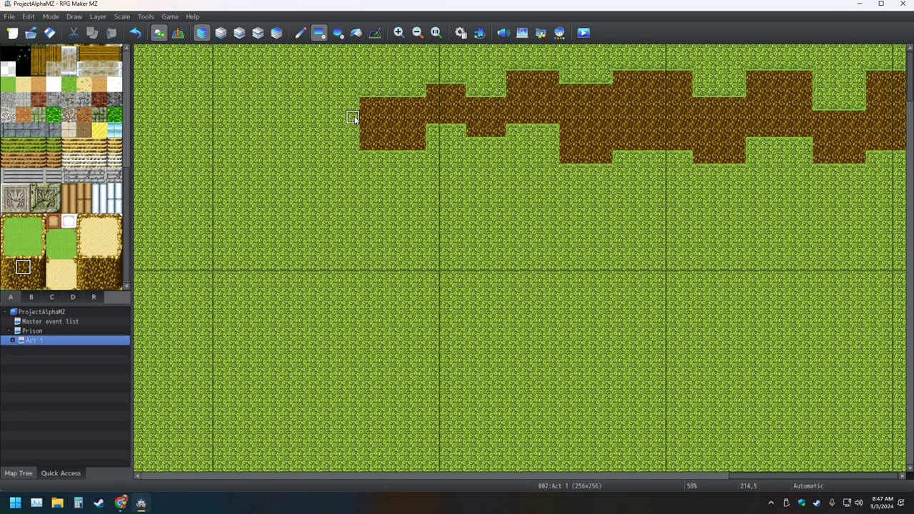
{"action": "mouse_move", "coordinate": [350, 119]}
{"action": "left_mouse_down"}
{"action": "mouse_move", "coordinate": [308, 107]}
{"action": "mouse_move", "coordinate": [298, 89]}
{"action": "mouse_move", "coordinate": [254, 104]}
{"action": "mouse_move", "coordinate": [260, 121]}
{"action": "mouse_move", "coordinate": [250, 143]}
{"action": "left_mouse_up"}
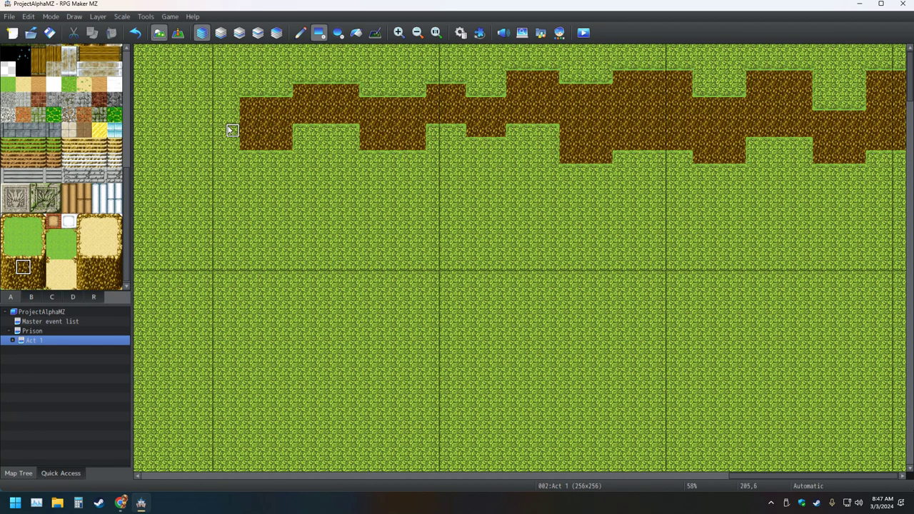
{"action": "left_click_drag", "start_coordinate": [230, 127], "coordinate": [192, 98]}
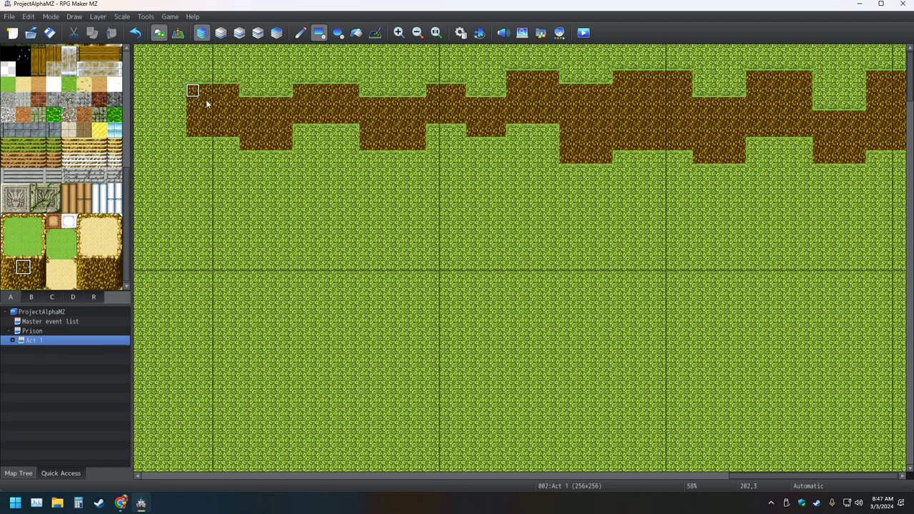
- Add ledge wall rectangles of about 4 by 4 and 5 by 7 tiles at the band's west end
{"action": "middle_click", "coordinate": [496, 187]}
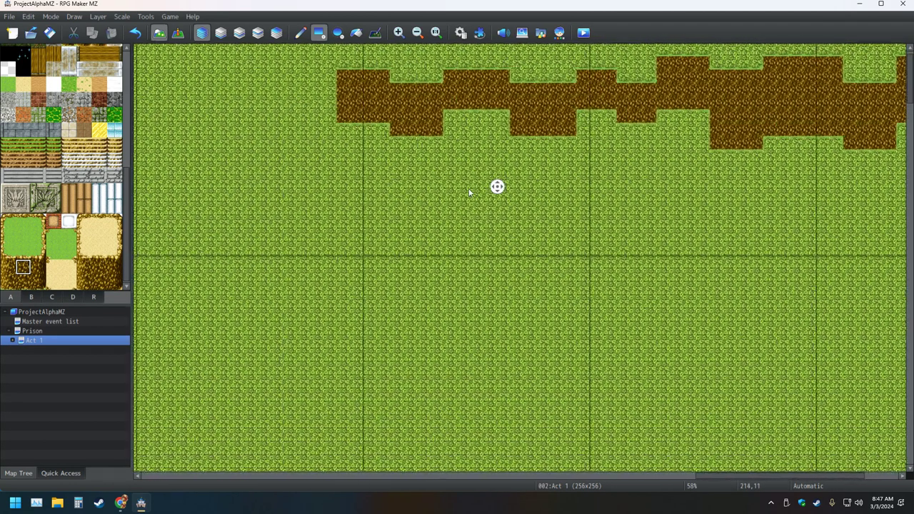
{"action": "middle_click", "coordinate": [460, 168]}
{"action": "middle_click", "coordinate": [448, 160]}
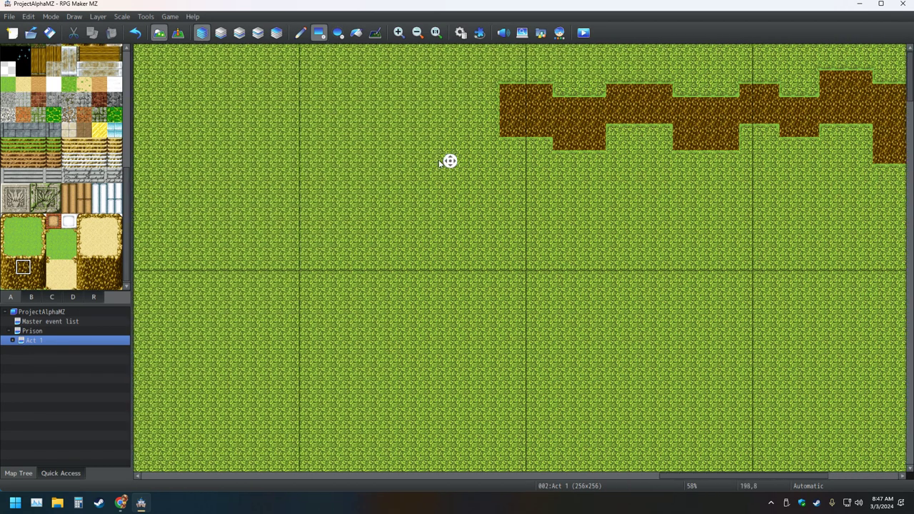
{"action": "middle_click", "coordinate": [438, 163]}
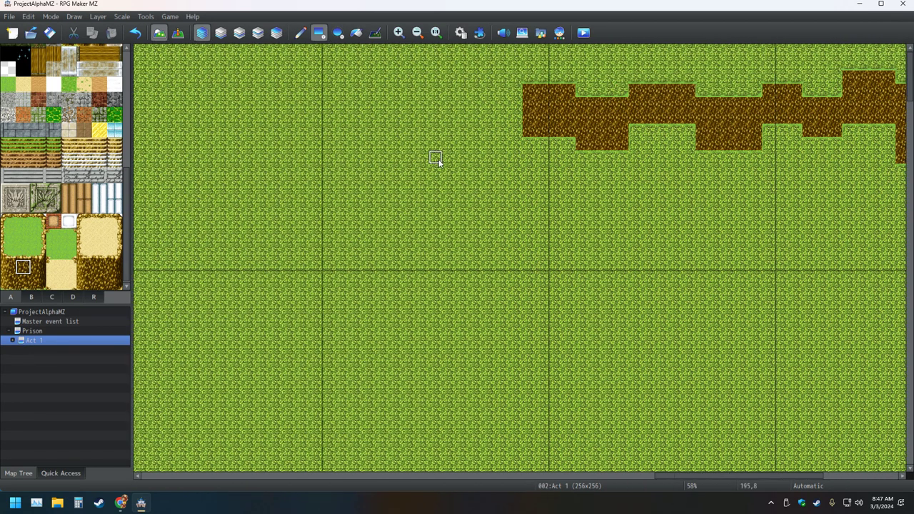
{"action": "left_click", "coordinate": [514, 122]}
{"action": "left_click_drag", "start_coordinate": [489, 94], "coordinate": [476, 82]}
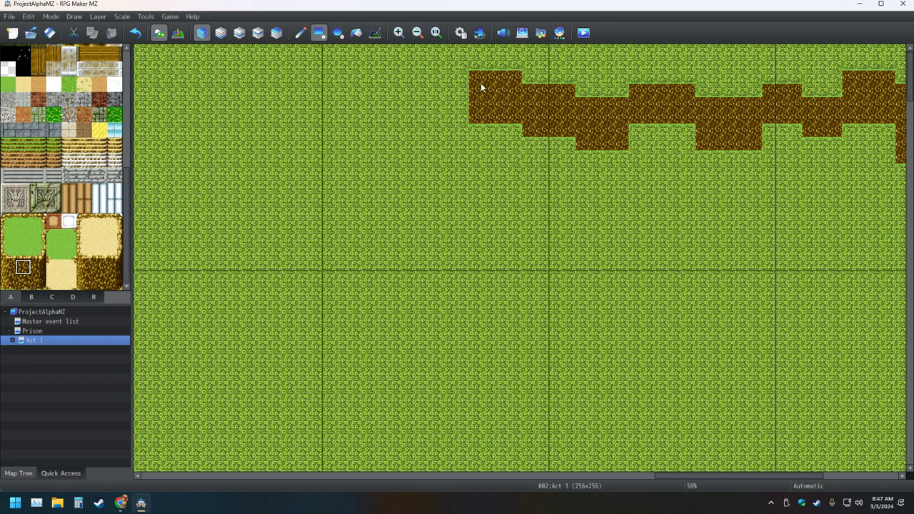
{"action": "left_click", "coordinate": [446, 93]}
{"action": "mouse_move", "coordinate": [446, 94]}
{"action": "left_mouse_down"}
{"action": "mouse_move", "coordinate": [406, 135]}
{"action": "mouse_move", "coordinate": [407, 153]}
{"action": "left_mouse_up"}
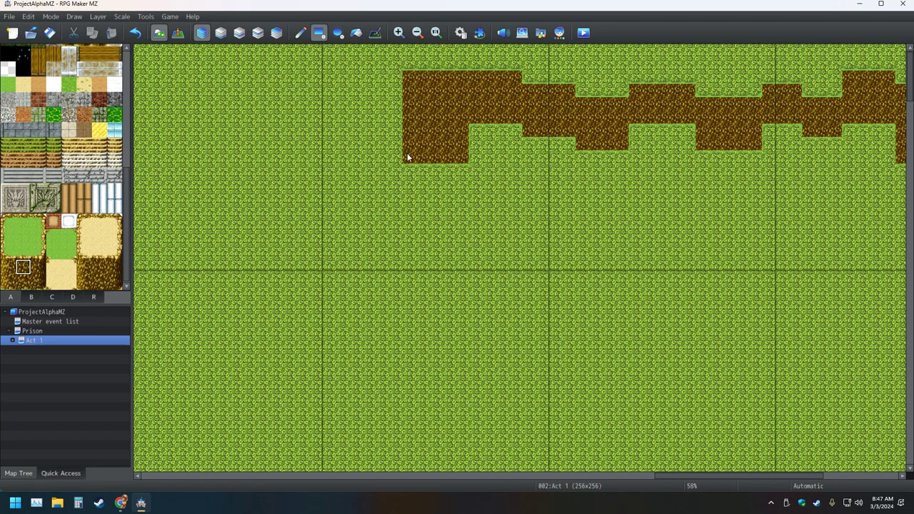
- Paint three more wall rectangles westward, about 5 by 6, 4 by 7 and 5 by 6 tiles, with the middle one set lower
{"action": "left_click", "coordinate": [394, 117]}
{"action": "key", "text": "ctrl+z"}
{"action": "left_click", "coordinate": [395, 133]}
{"action": "mouse_move", "coordinate": [372, 116]}
{"action": "left_mouse_down"}
{"action": "mouse_move", "coordinate": [350, 65]}
{"action": "mouse_move", "coordinate": [345, 70]}
{"action": "left_mouse_up"}
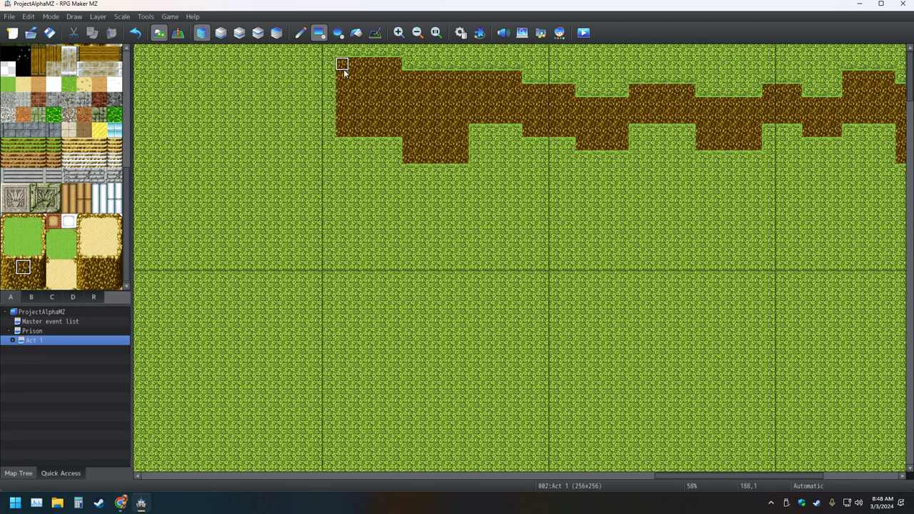
{"action": "mouse_move", "coordinate": [323, 77]}
{"action": "left_mouse_down"}
{"action": "mouse_move", "coordinate": [296, 158]}
{"action": "mouse_move", "coordinate": [289, 115]}
{"action": "mouse_move", "coordinate": [275, 145]}
{"action": "mouse_move", "coordinate": [237, 98]}
{"action": "mouse_move", "coordinate": [226, 67]}
{"action": "left_mouse_up"}
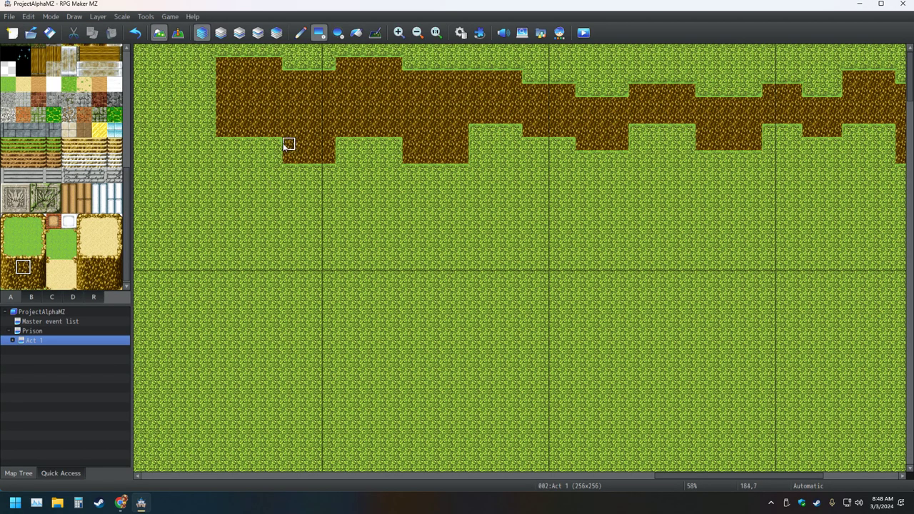
- Step the cliff band down to the southwest with wall rectangles of about 6 by 7, 5 by 7 and 4 by 6 tiles
{"action": "middle_click_drag", "start_coordinate": [276, 143], "coordinate": [263, 143]}
{"action": "middle_click_drag", "start_coordinate": [267, 145], "coordinate": [369, 118]}
{"action": "mouse_move", "coordinate": [521, 98]}
{"action": "left_mouse_down"}
{"action": "mouse_move", "coordinate": [508, 91]}
{"action": "mouse_move", "coordinate": [467, 108]}
{"action": "mouse_move", "coordinate": [454, 167]}
{"action": "left_mouse_up"}
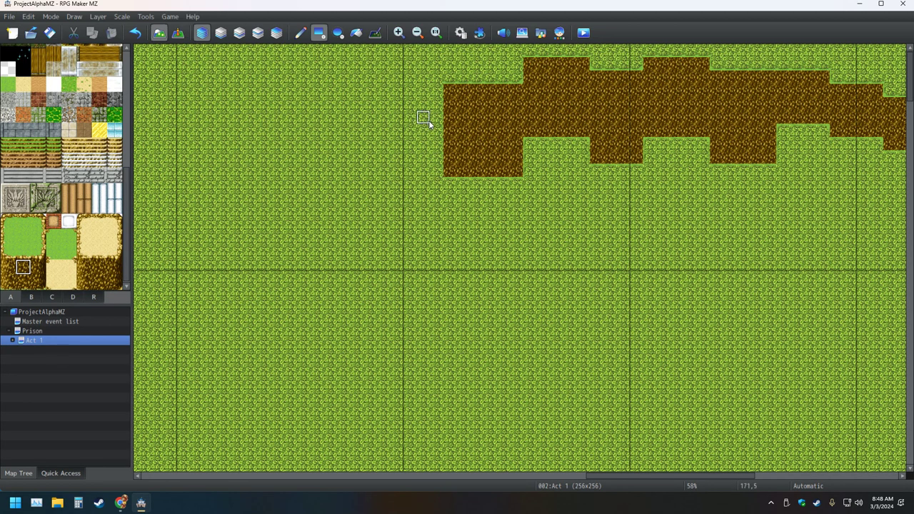
{"action": "mouse_move", "coordinate": [431, 121]}
{"action": "left_mouse_down"}
{"action": "mouse_move", "coordinate": [410, 136]}
{"action": "mouse_move", "coordinate": [408, 190]}
{"action": "mouse_move", "coordinate": [386, 197]}
{"action": "left_mouse_up"}
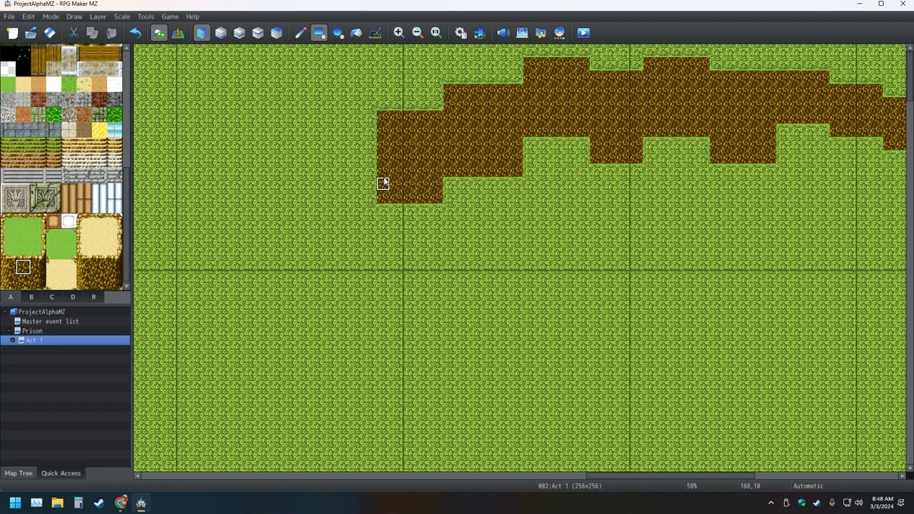
{"action": "left_click", "coordinate": [353, 165]}
{"action": "left_click_drag", "start_coordinate": [350, 169], "coordinate": [332, 224]}
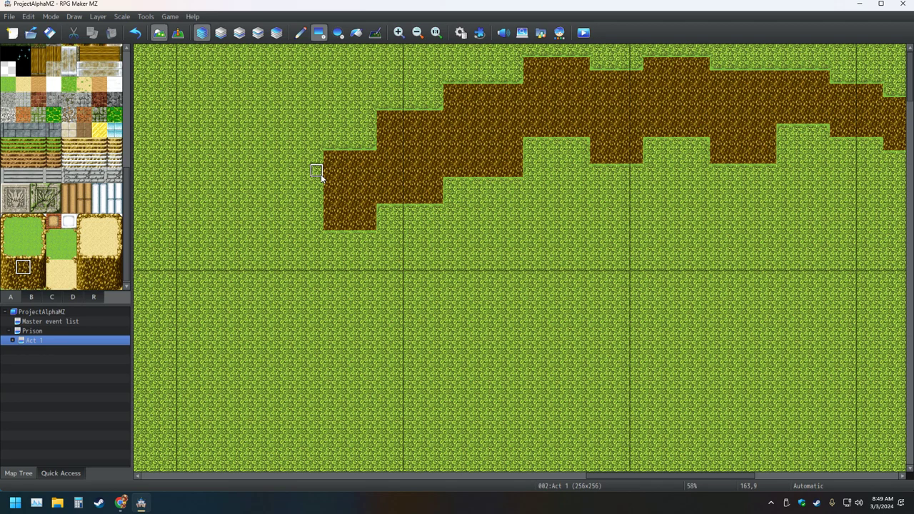
- Bring the cliff band back up to the northwest with wall rectangles of about 5 by 6, 4 by 5, 5 by 6 and 6 by 4 tiles
{"action": "left_click_drag", "start_coordinate": [308, 174], "coordinate": [267, 122]}
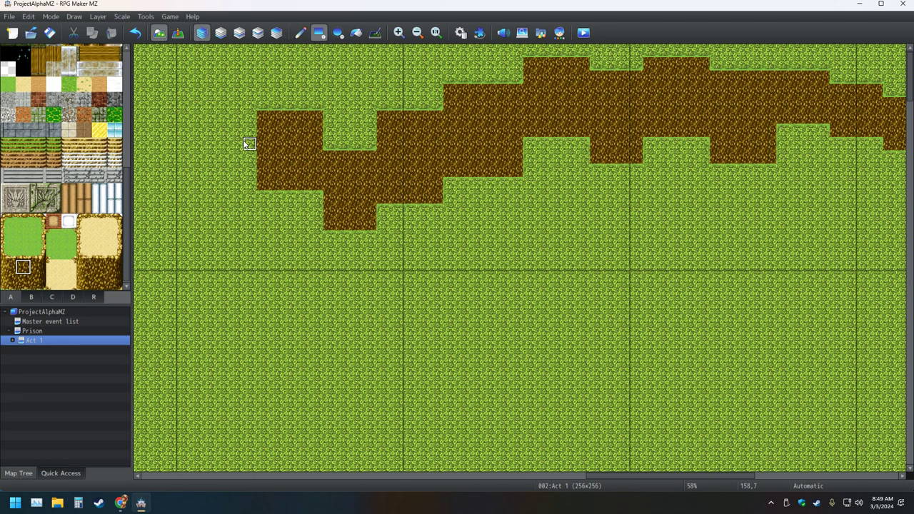
{"action": "left_click_drag", "start_coordinate": [241, 132], "coordinate": [210, 80]}
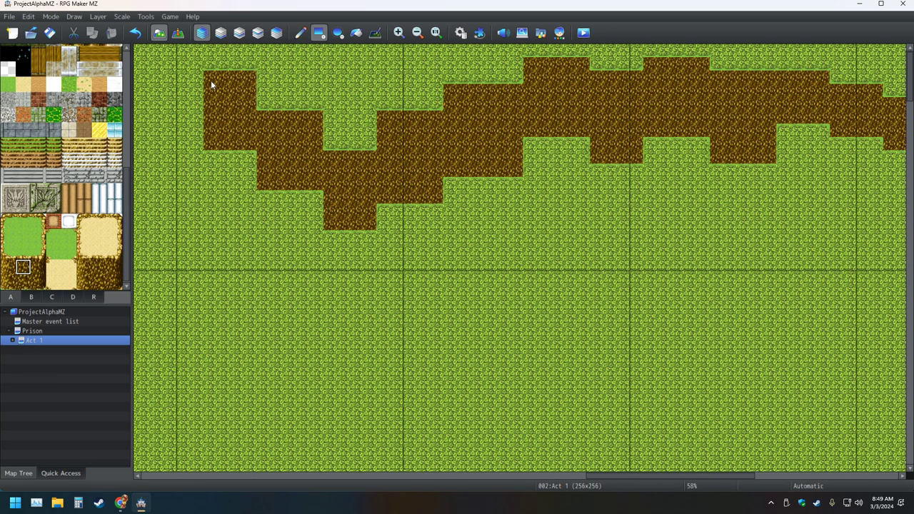
{"action": "middle_click_drag", "start_coordinate": [272, 117], "coordinate": [248, 120]}
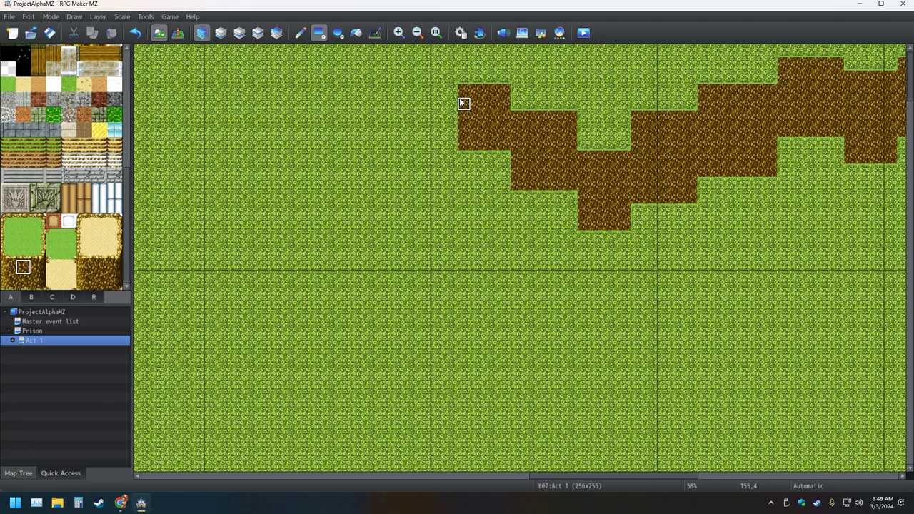
{"action": "mouse_move", "coordinate": [434, 102]}
{"action": "left_mouse_down"}
{"action": "mouse_move", "coordinate": [394, 96]}
{"action": "mouse_move", "coordinate": [380, 78]}
{"action": "mouse_move", "coordinate": [365, 168]}
{"action": "mouse_move", "coordinate": [394, 171]}
{"action": "left_mouse_up"}
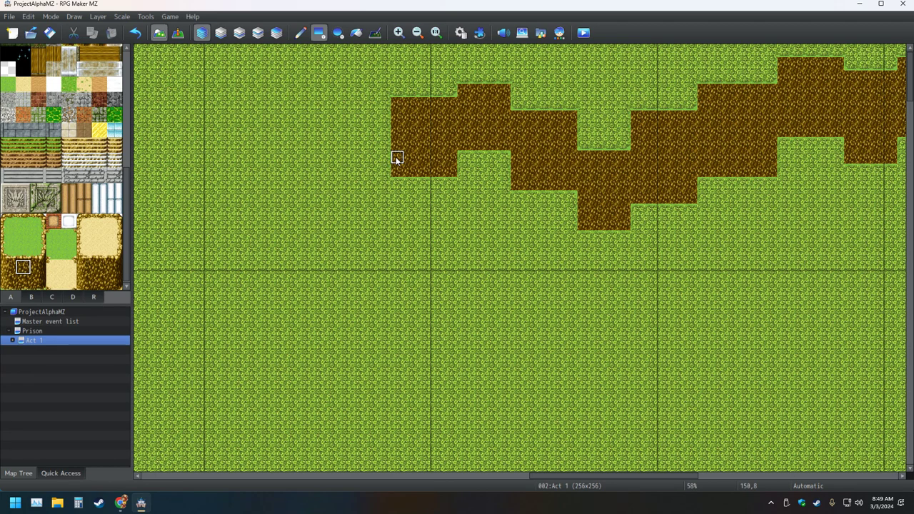
{"action": "left_click", "coordinate": [383, 136]}
{"action": "left_click_drag", "start_coordinate": [364, 123], "coordinate": [318, 92]}
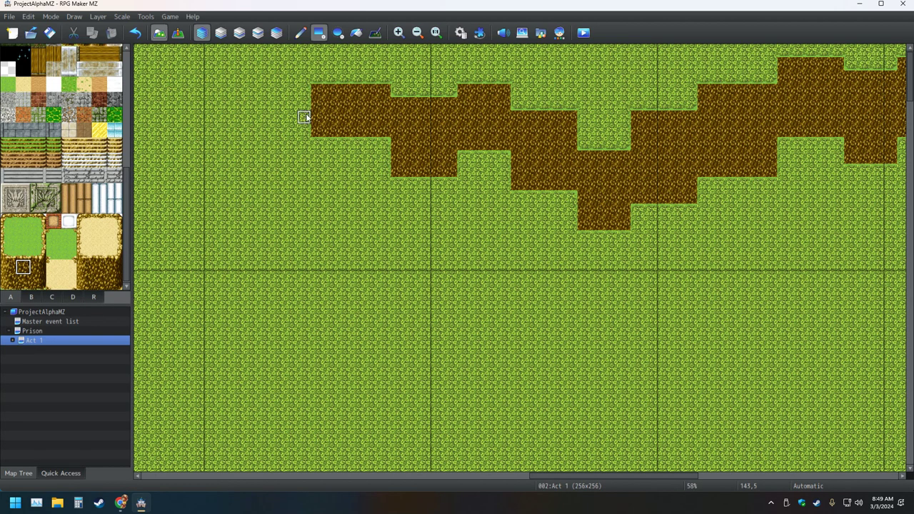
- Extend the band further west with ledge wall rectangles of about 8 by 4, 6 by 5, 5 by 6 and 5 by 5 tiles
{"action": "middle_click", "coordinate": [306, 115]}
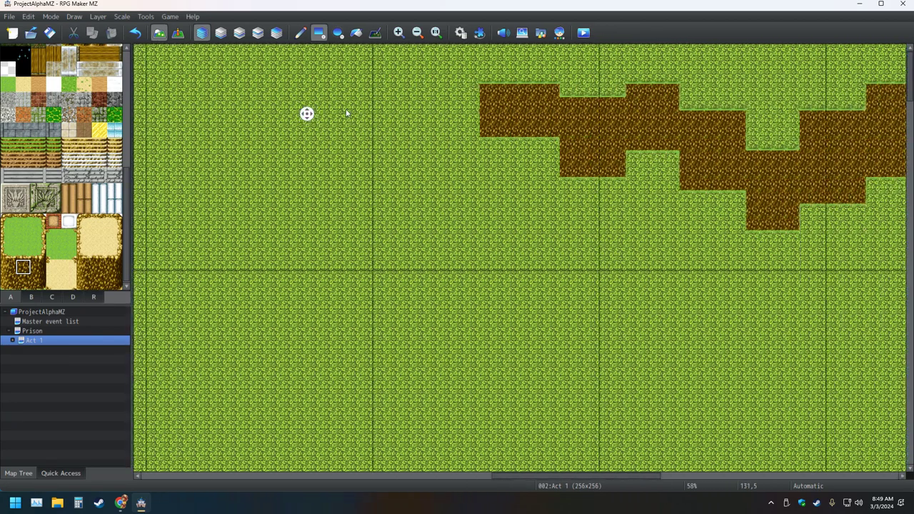
{"action": "middle_click", "coordinate": [348, 110]}
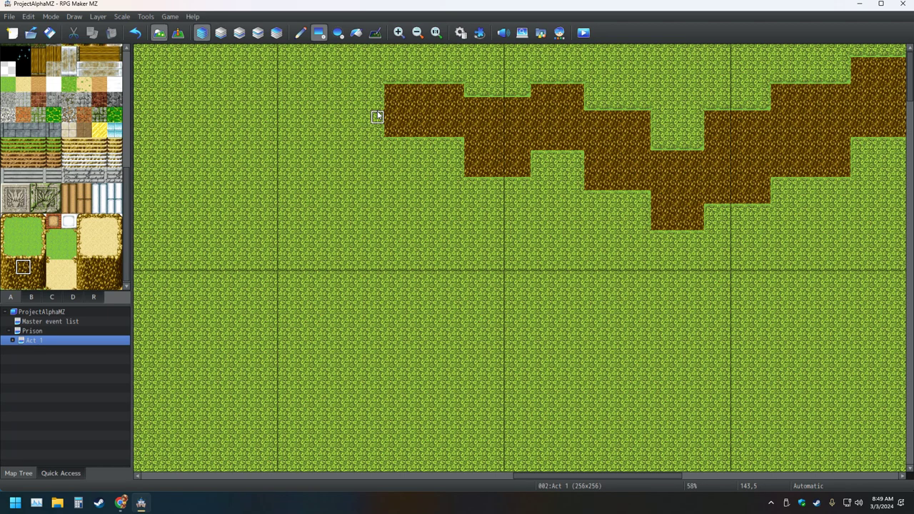
{"action": "mouse_move", "coordinate": [376, 114]}
{"action": "left_mouse_down"}
{"action": "mouse_move", "coordinate": [316, 107]}
{"action": "mouse_move", "coordinate": [292, 65]}
{"action": "mouse_move", "coordinate": [279, 118]}
{"action": "mouse_move", "coordinate": [287, 154]}
{"action": "left_mouse_up"}
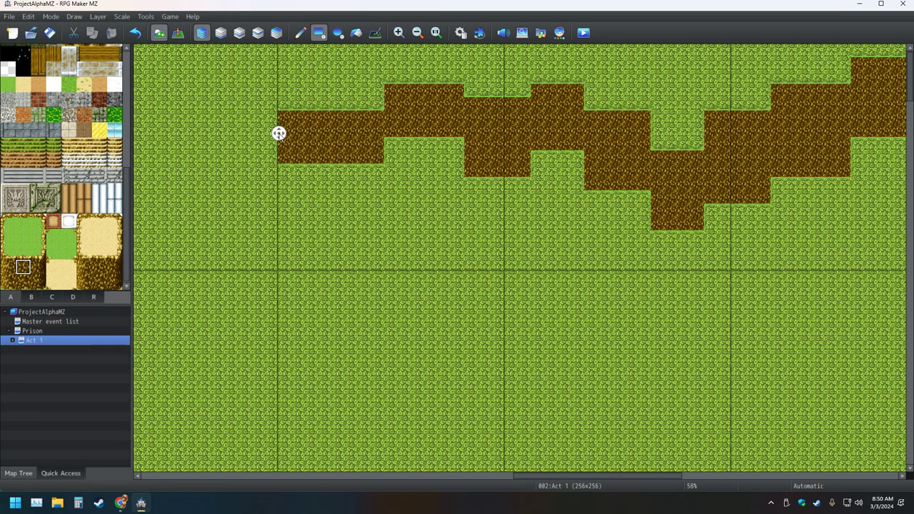
{"action": "scroll", "coordinate": [279, 135], "scroll_direction": "left", "scroll_amount": 5}
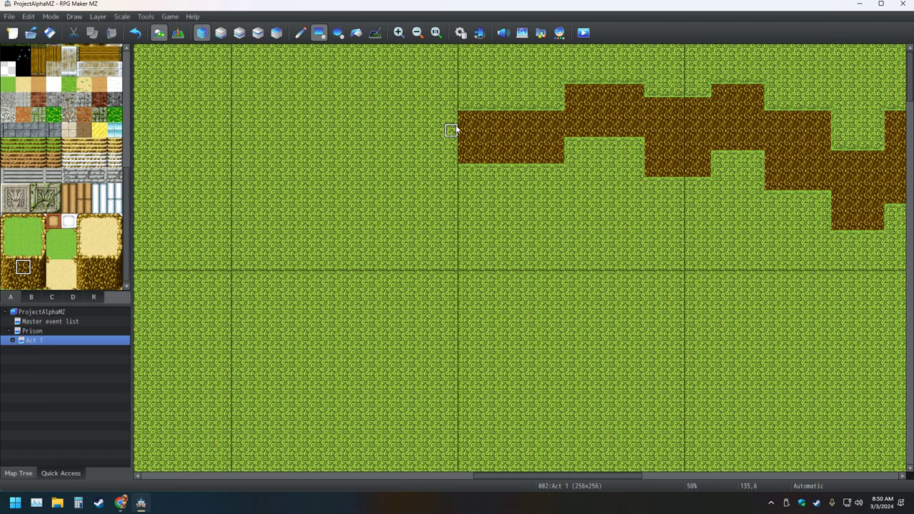
{"action": "left_click_drag", "start_coordinate": [451, 130], "coordinate": [382, 77]}
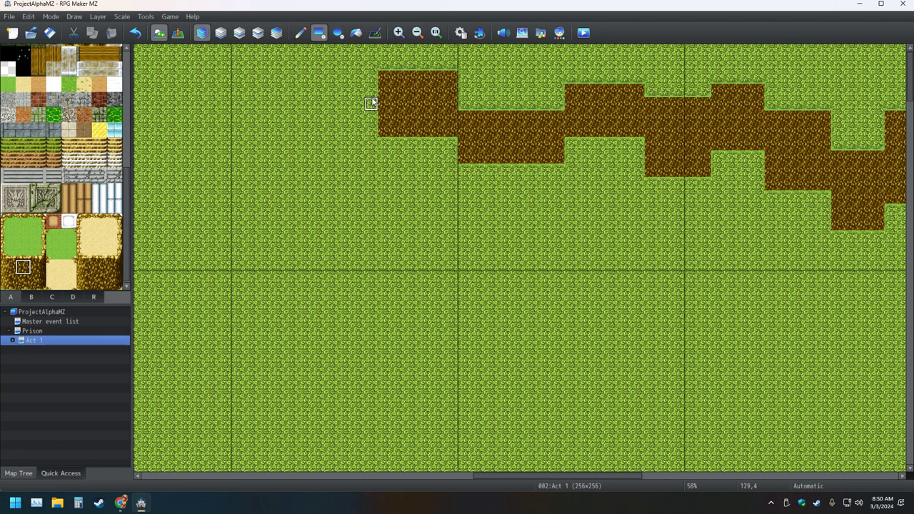
{"action": "left_click_drag", "start_coordinate": [373, 91], "coordinate": [312, 164]}
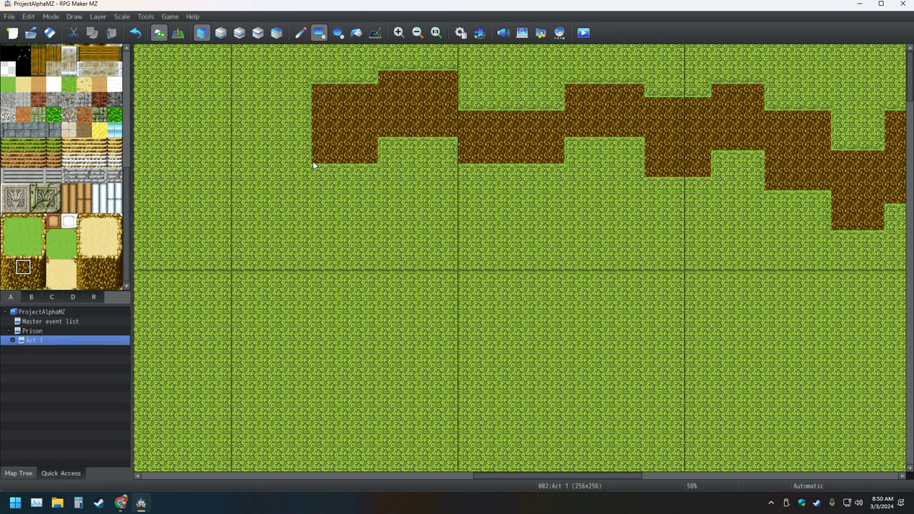
{"action": "mouse_move", "coordinate": [302, 123]}
{"action": "left_mouse_down"}
{"action": "mouse_move", "coordinate": [156, 85]}
{"action": "mouse_move", "coordinate": [259, 86]}
{"action": "mouse_move", "coordinate": [247, 86]}
{"action": "left_mouse_up"}
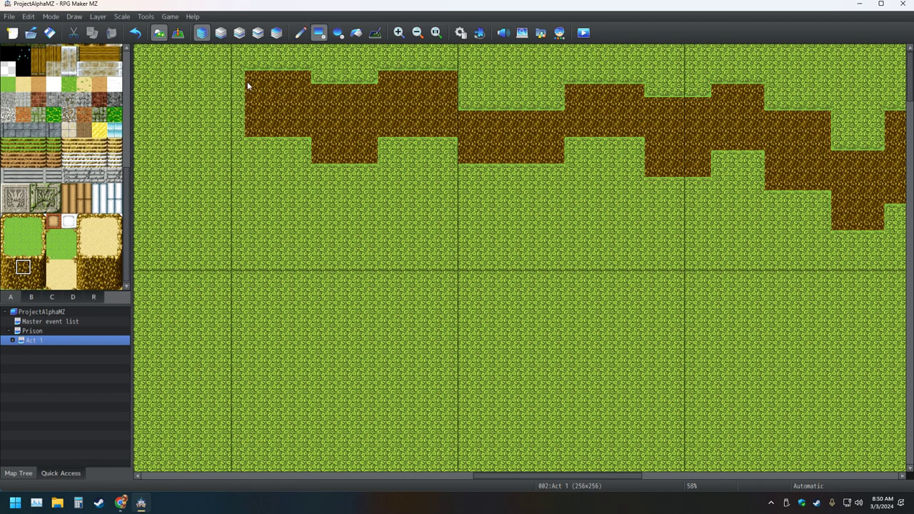
- Extend the band west to the map's north edge with wall rectangles of about 6 by 5, 6 by 6 and 8 by 6 tiles; save the project
{"action": "middle_click", "coordinate": [251, 79]}
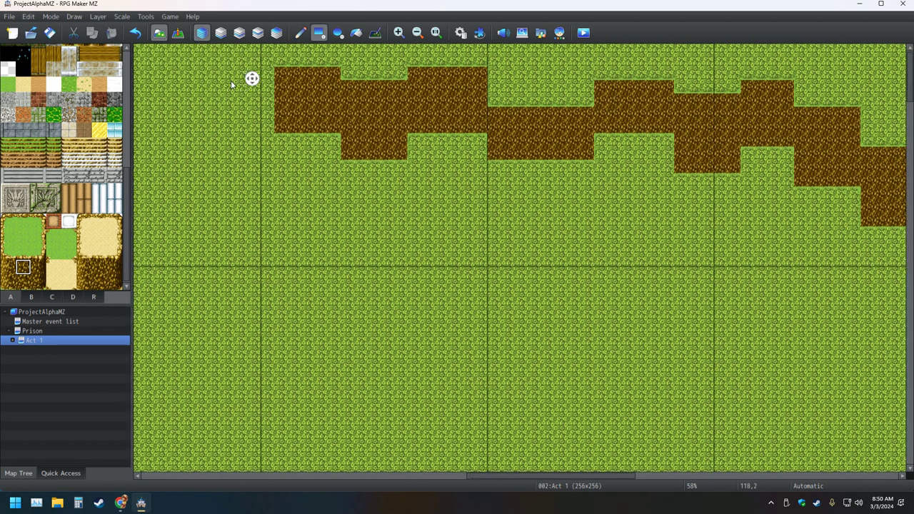
{"action": "middle_click", "coordinate": [230, 51]}
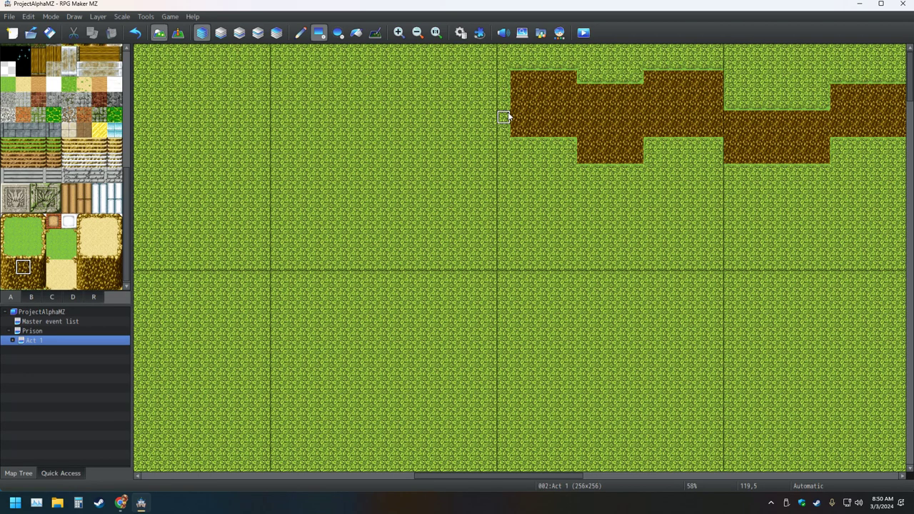
{"action": "mouse_move", "coordinate": [504, 116]}
{"action": "left_mouse_down"}
{"action": "mouse_move", "coordinate": [440, 68]}
{"action": "mouse_move", "coordinate": [427, 87]}
{"action": "mouse_move", "coordinate": [433, 121]}
{"action": "mouse_move", "coordinate": [459, 152]}
{"action": "mouse_move", "coordinate": [433, 170]}
{"action": "mouse_move", "coordinate": [420, 143]}
{"action": "mouse_move", "coordinate": [379, 121]}
{"action": "mouse_move", "coordinate": [358, 78]}
{"action": "left_mouse_up"}
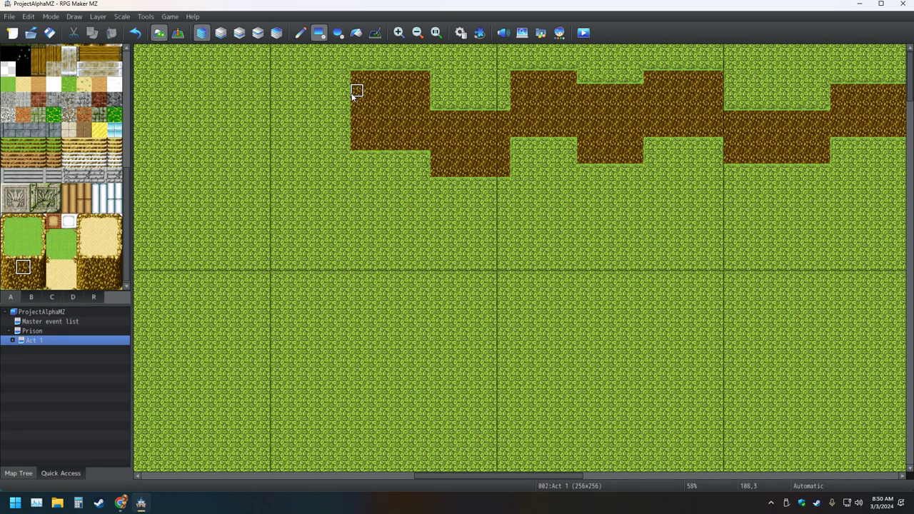
{"action": "middle_click", "coordinate": [363, 94]}
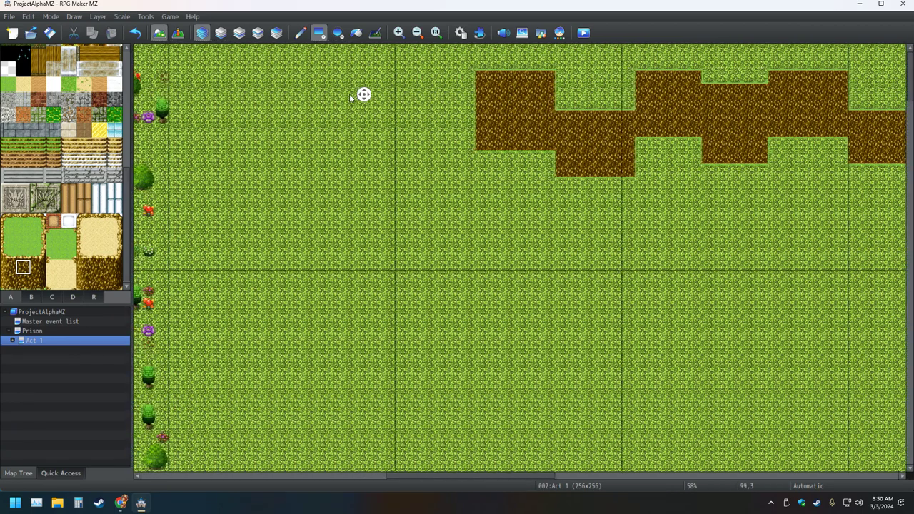
{"action": "middle_click", "coordinate": [350, 96]}
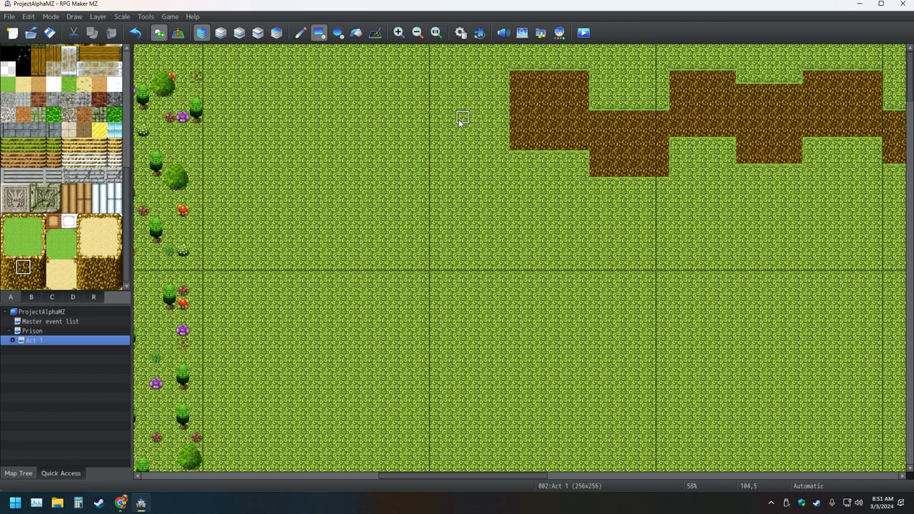
{"action": "mouse_move", "coordinate": [502, 104]}
{"action": "left_mouse_down"}
{"action": "mouse_move", "coordinate": [504, 116]}
{"action": "mouse_move", "coordinate": [471, 88]}
{"action": "mouse_move", "coordinate": [409, 59]}
{"action": "left_mouse_up"}
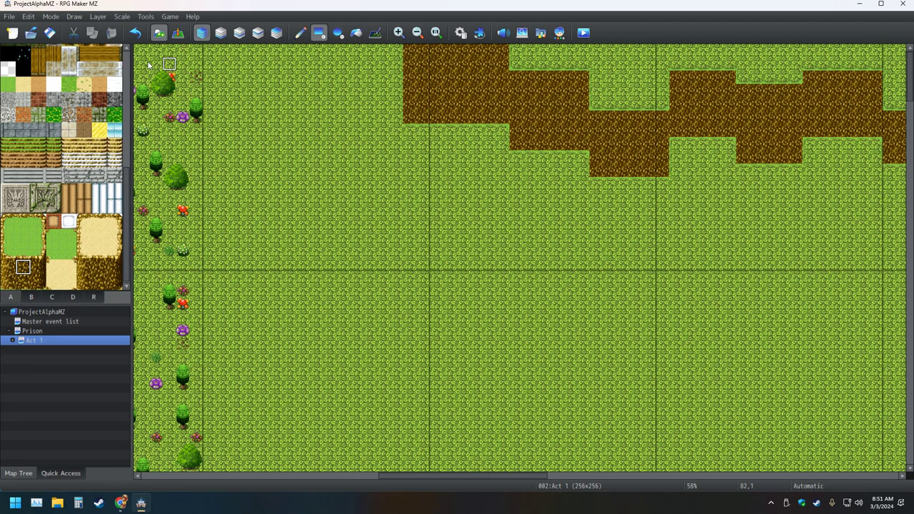
{"action": "left_click", "coordinate": [49, 32]}
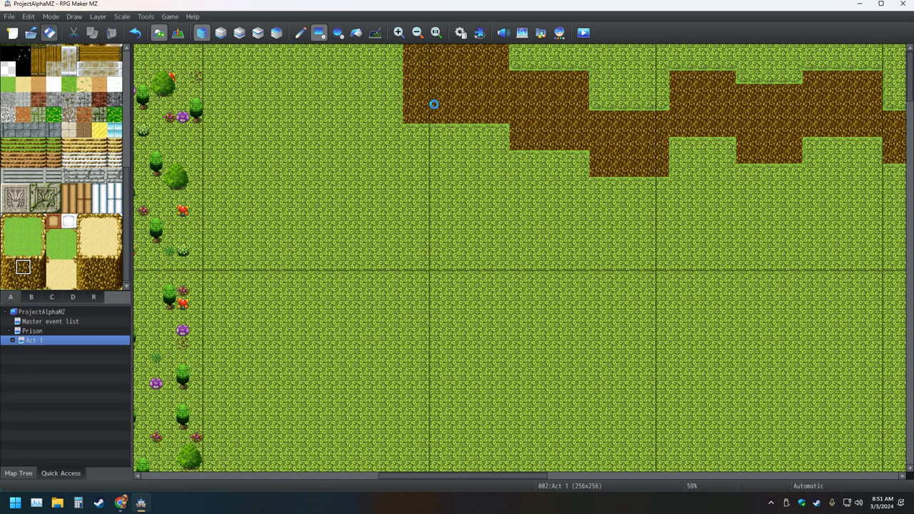
- Flood-fill the enclosed area north of the cliff band with the grassy cliff-top tile that has a brown rock edge
{"action": "scroll", "coordinate": [61, 165], "scroll_direction": "up", "scroll_amount": 1}
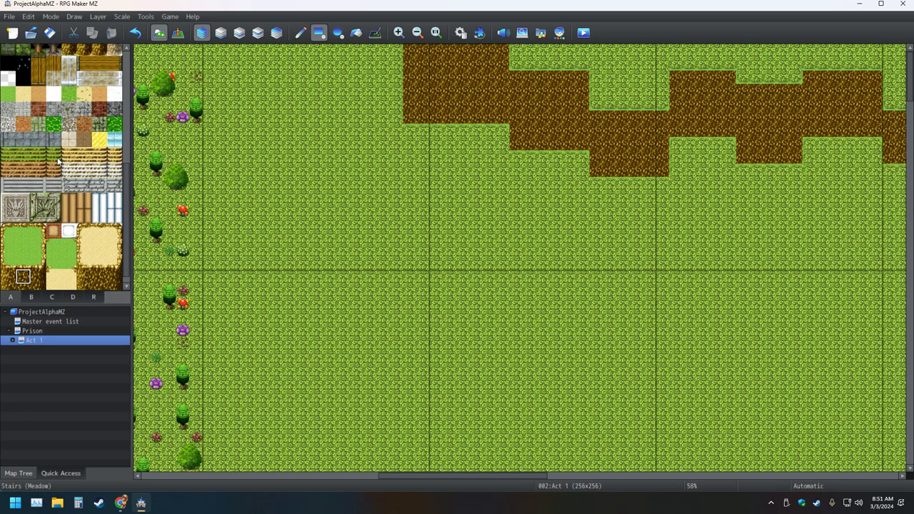
{"action": "scroll", "coordinate": [60, 166], "scroll_direction": "up", "scroll_amount": 5}
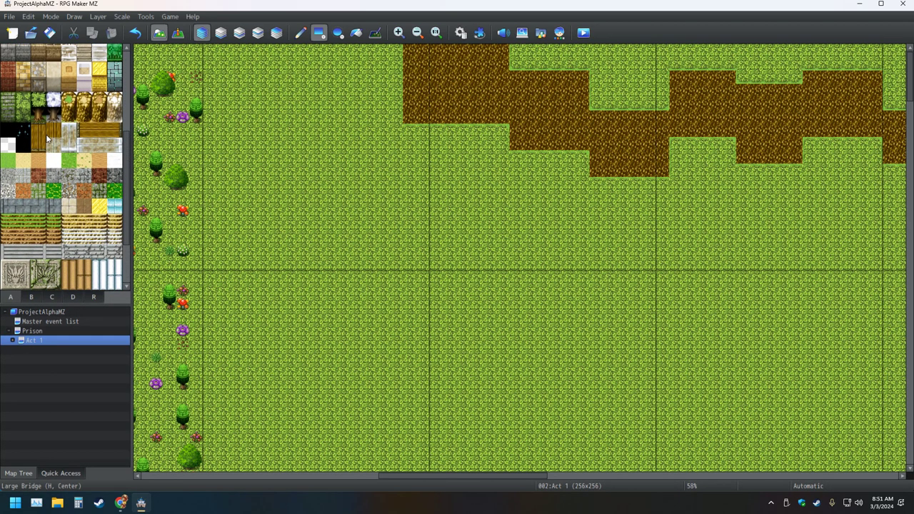
{"action": "left_click", "coordinate": [67, 102]}
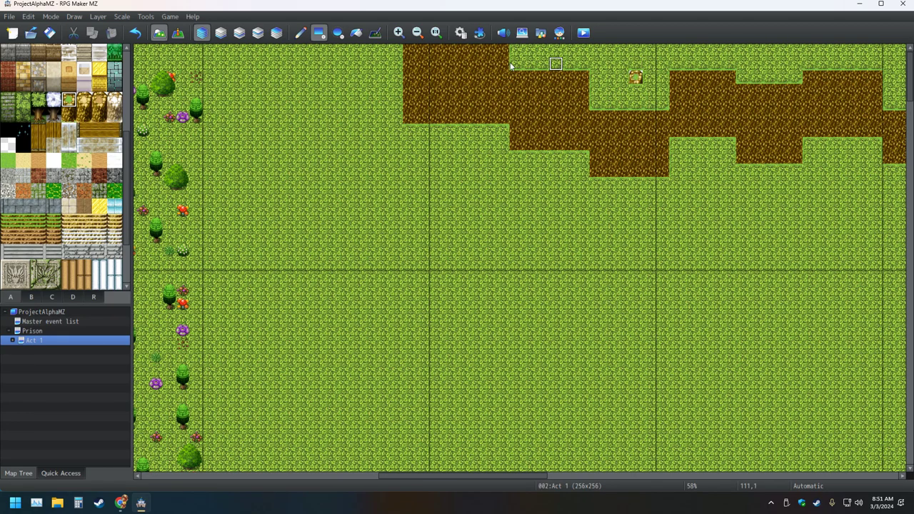
{"action": "left_click", "coordinate": [359, 32]}
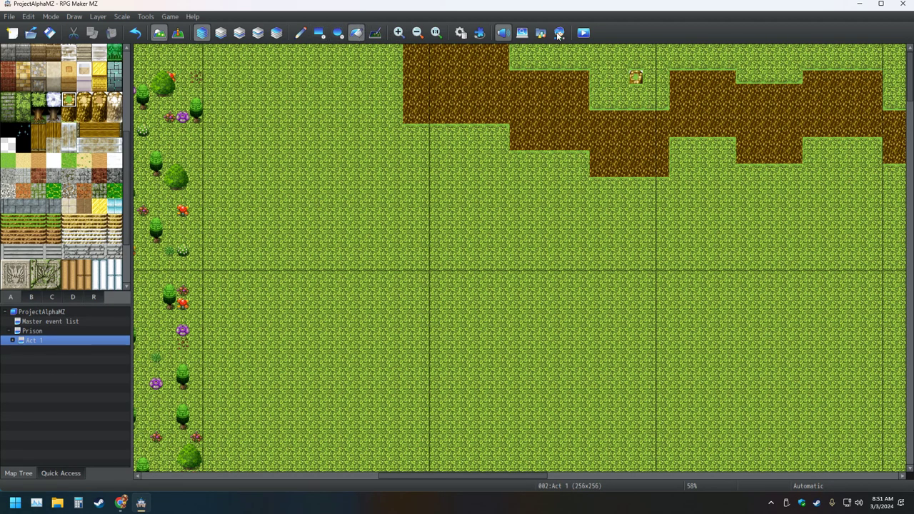
{"action": "left_click", "coordinate": [627, 67]}
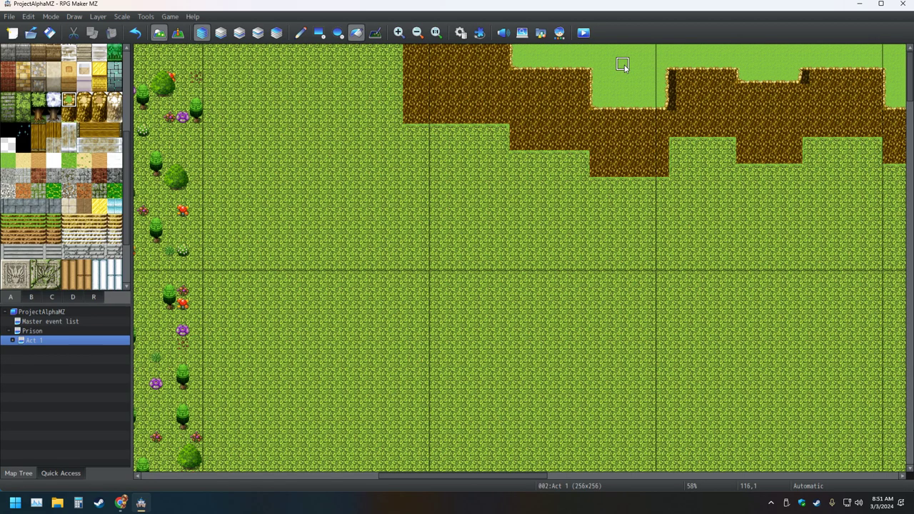